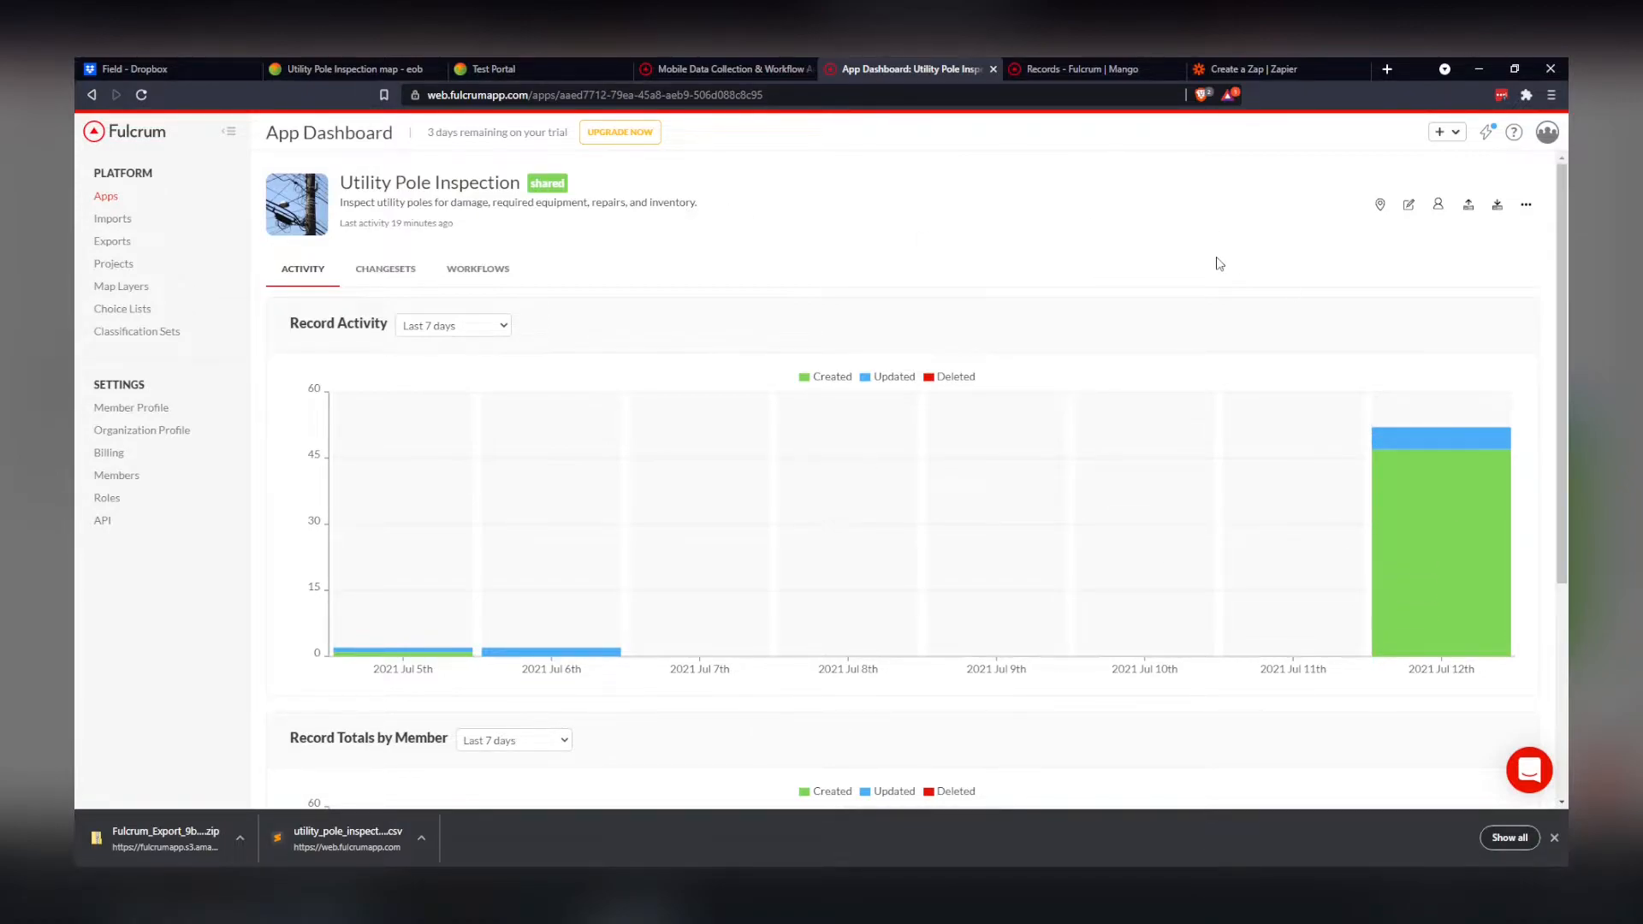
# Open the data shares of the Utility Pole Inspection app and review the share links for the CSV, KML, JSON and GeoJSON formats
pyautogui.click(1525, 203)
pyautogui.click(1474, 281)
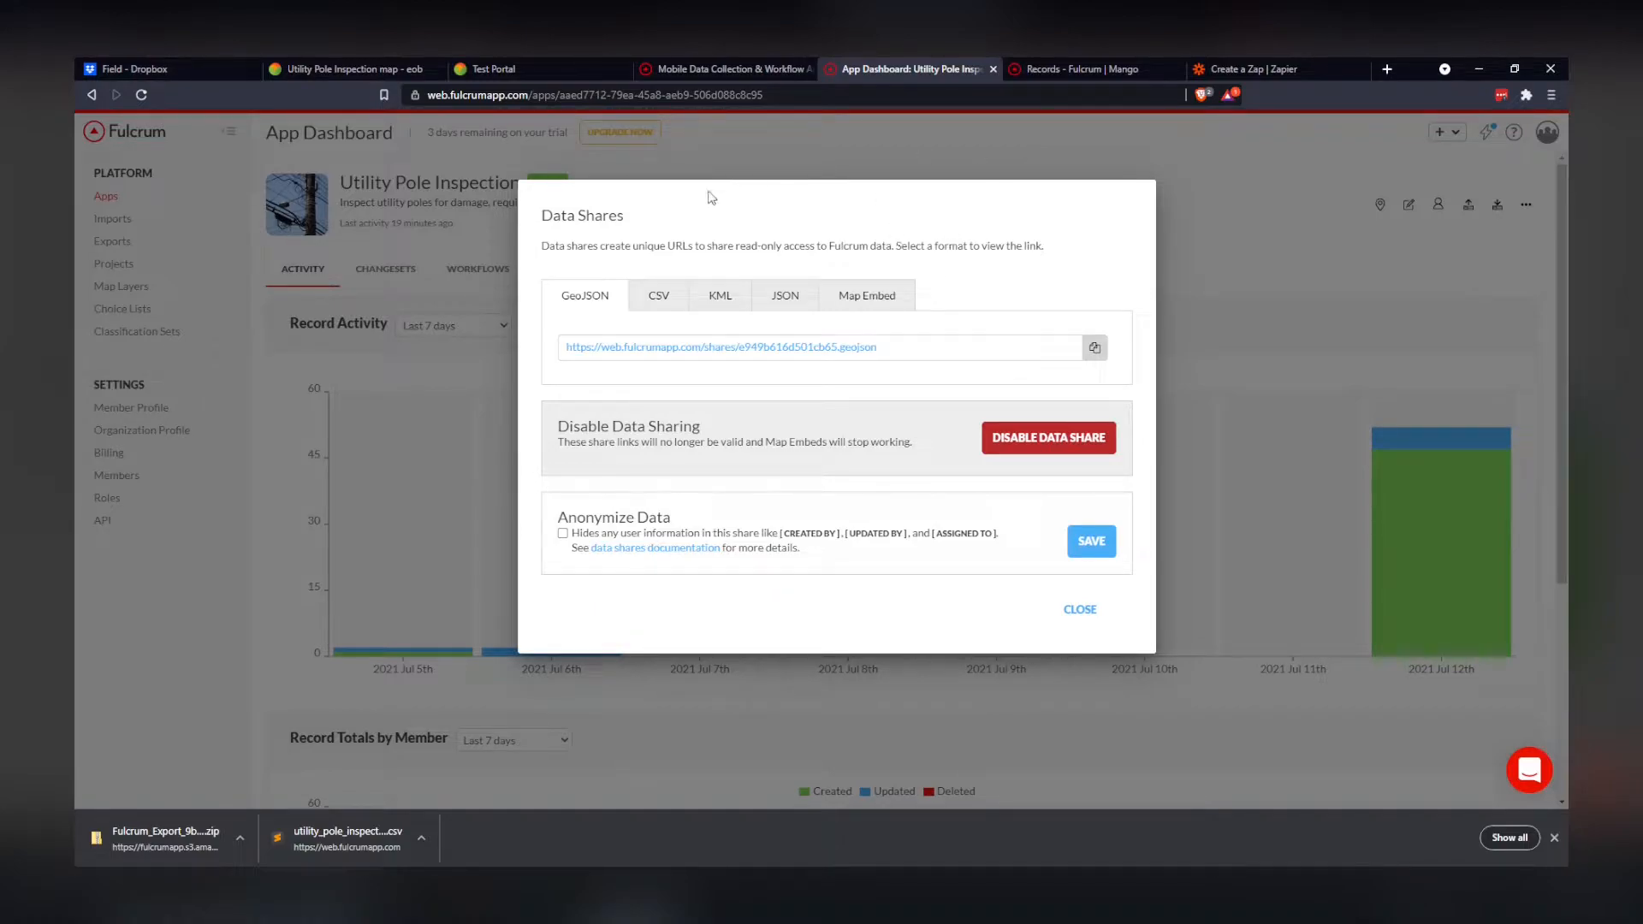
pyautogui.click(650, 296)
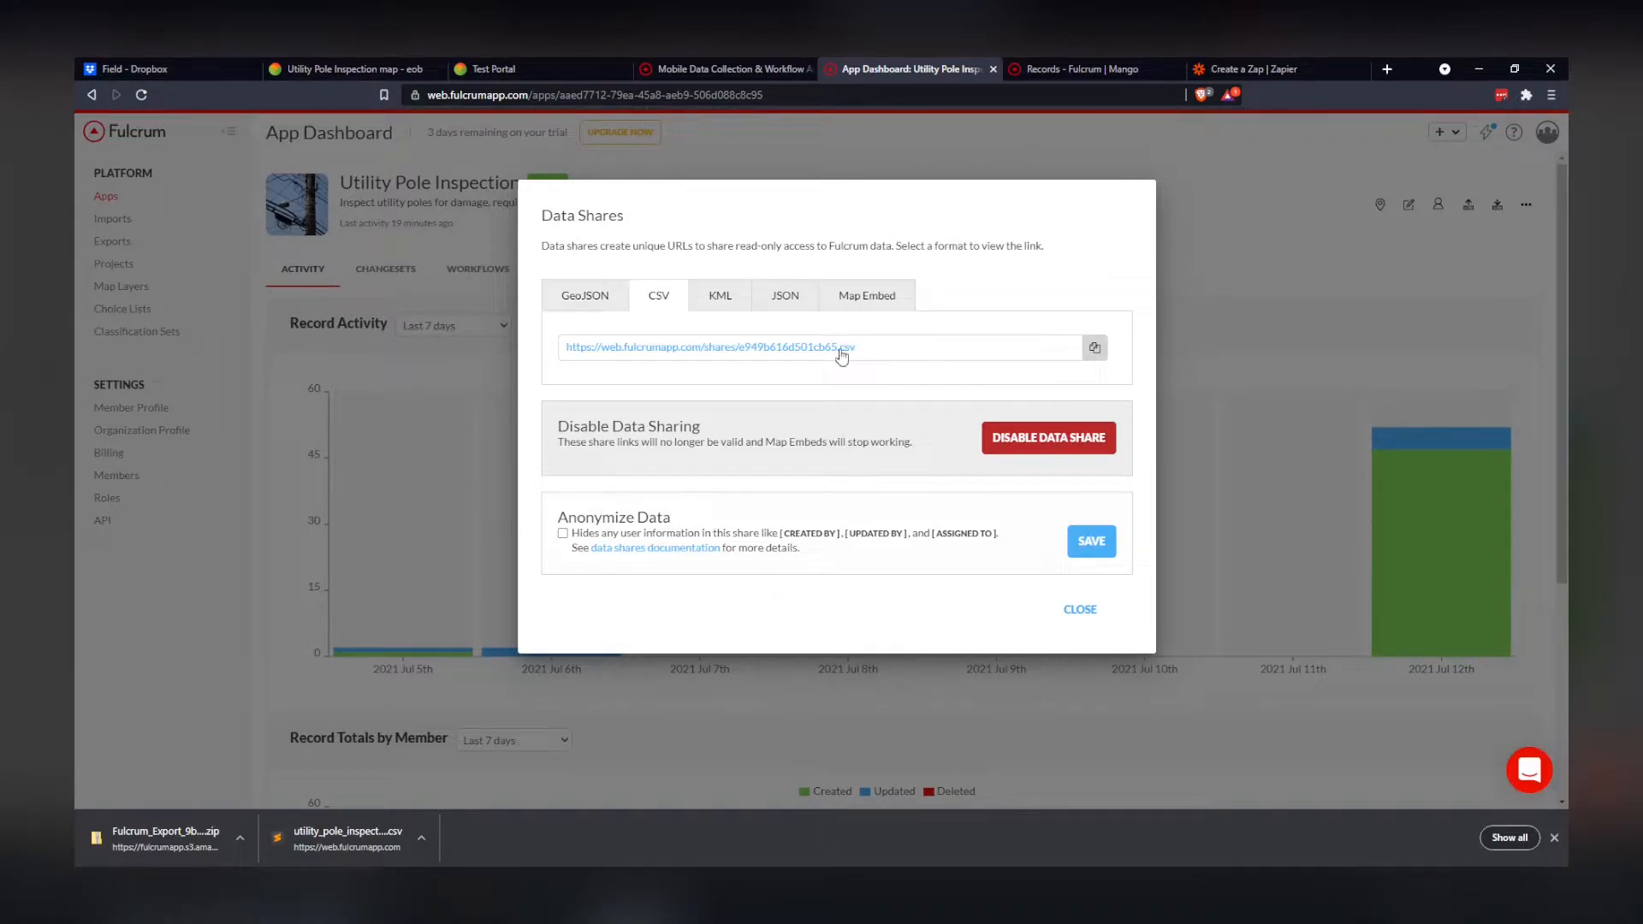
pyautogui.click(721, 297)
pyautogui.click(782, 299)
pyautogui.click(720, 298)
pyautogui.click(654, 299)
pyautogui.click(598, 299)
pyautogui.click(663, 298)
pyautogui.click(587, 299)
# Copy the GeoJSON share link and open it in a new browser tab to view the raw data
pyautogui.click(1094, 347)
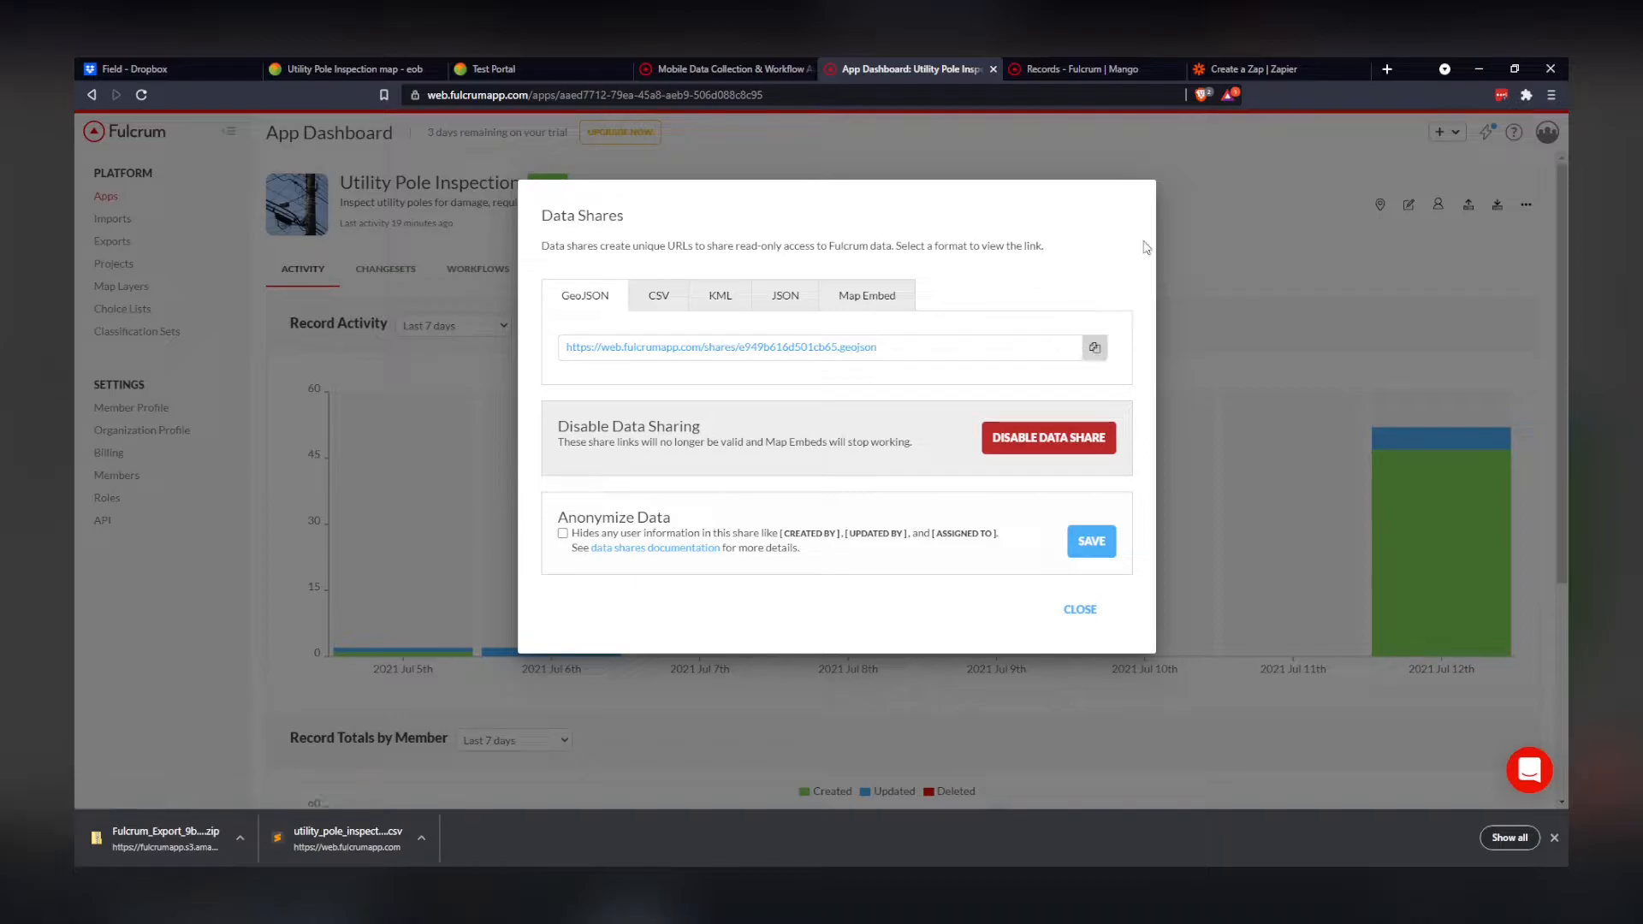
pyautogui.click(1390, 73)
pyautogui.hotkey('ctrl', 'v')
pyautogui.press('Return')
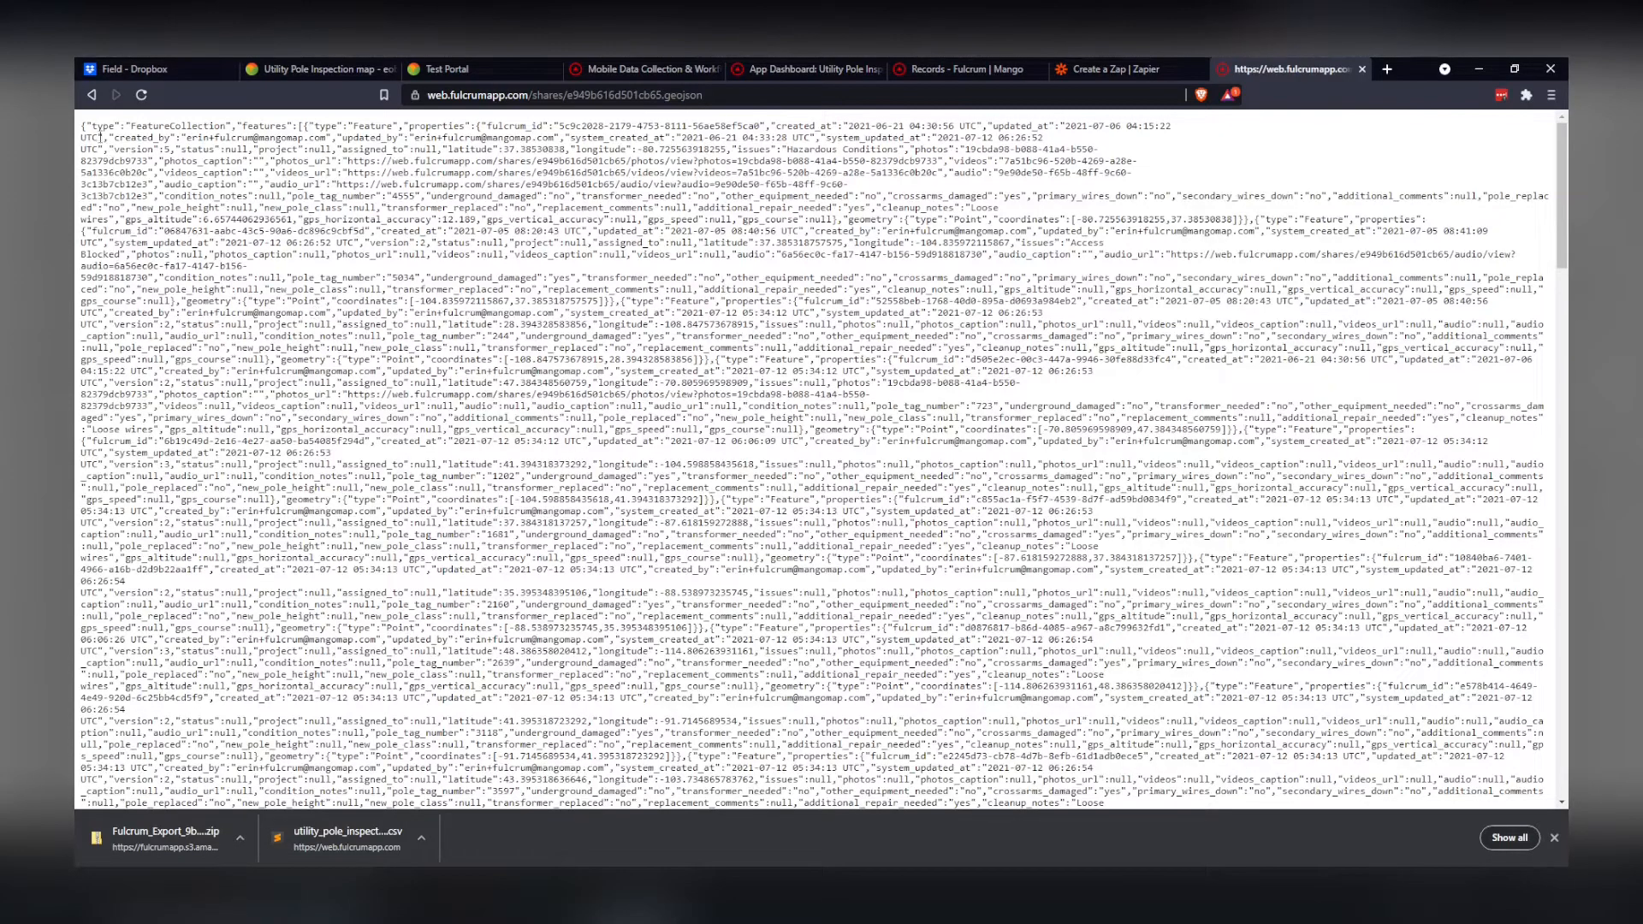
pyautogui.moveTo(1560, 177)
pyautogui.mouseDown()
pyautogui.moveTo(1560, 703)
pyautogui.moveTo(1561, 146)
pyautogui.mouseUp()
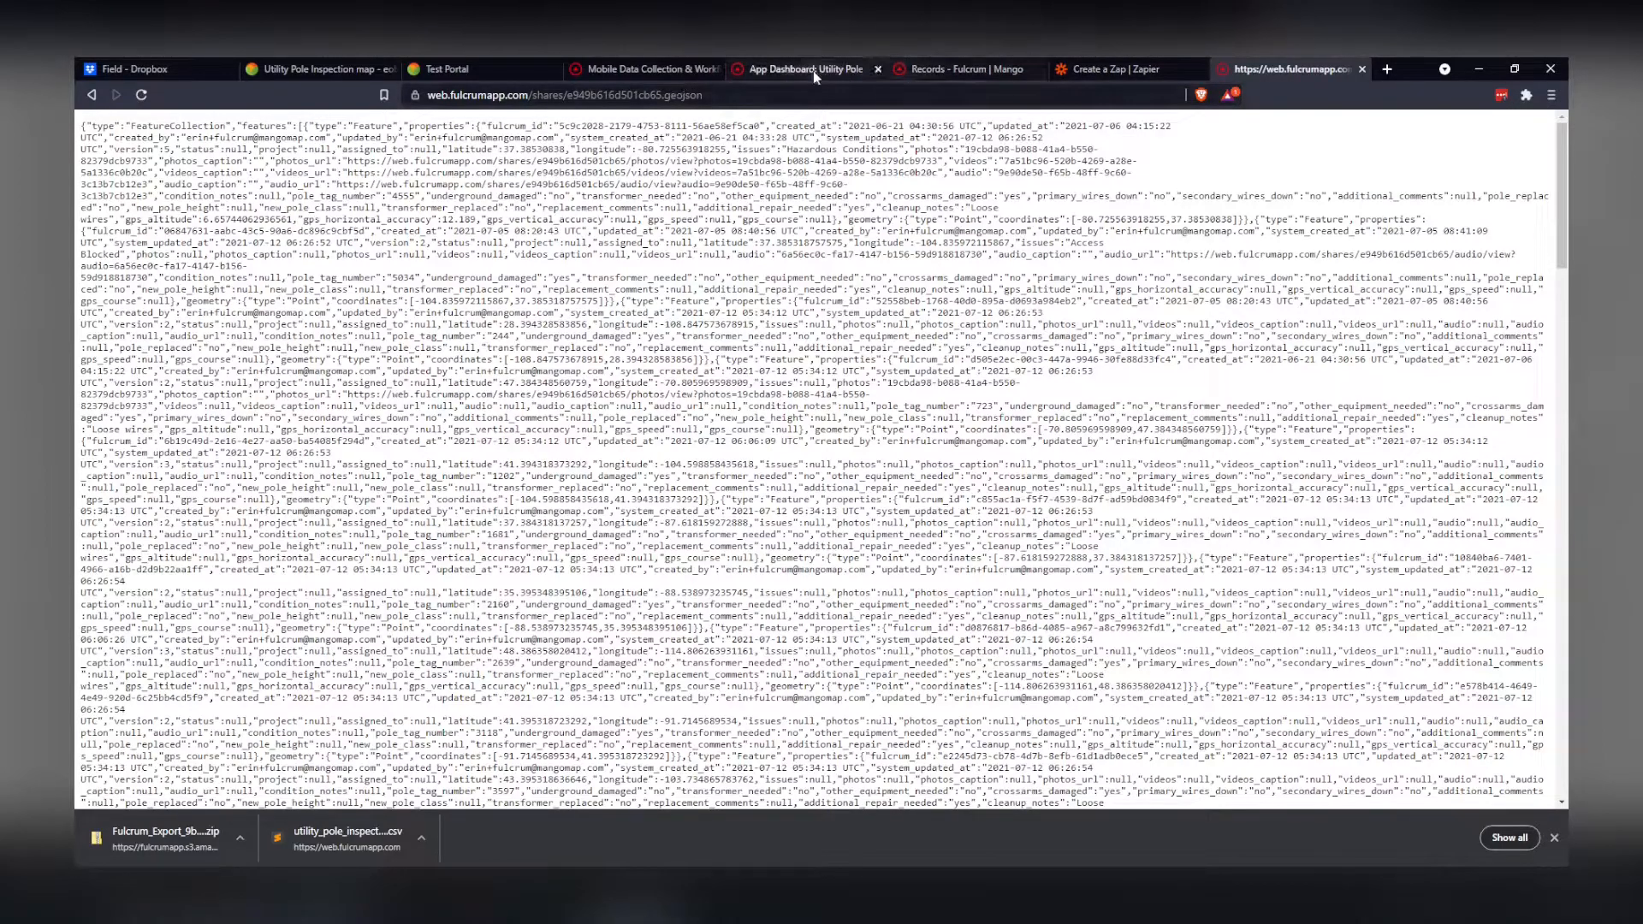
# Save the file behind the CSV share link as utility_pole_inspection.csv in the Dropbox Field folder
pyautogui.click(864, 69)
pyautogui.click(635, 292)
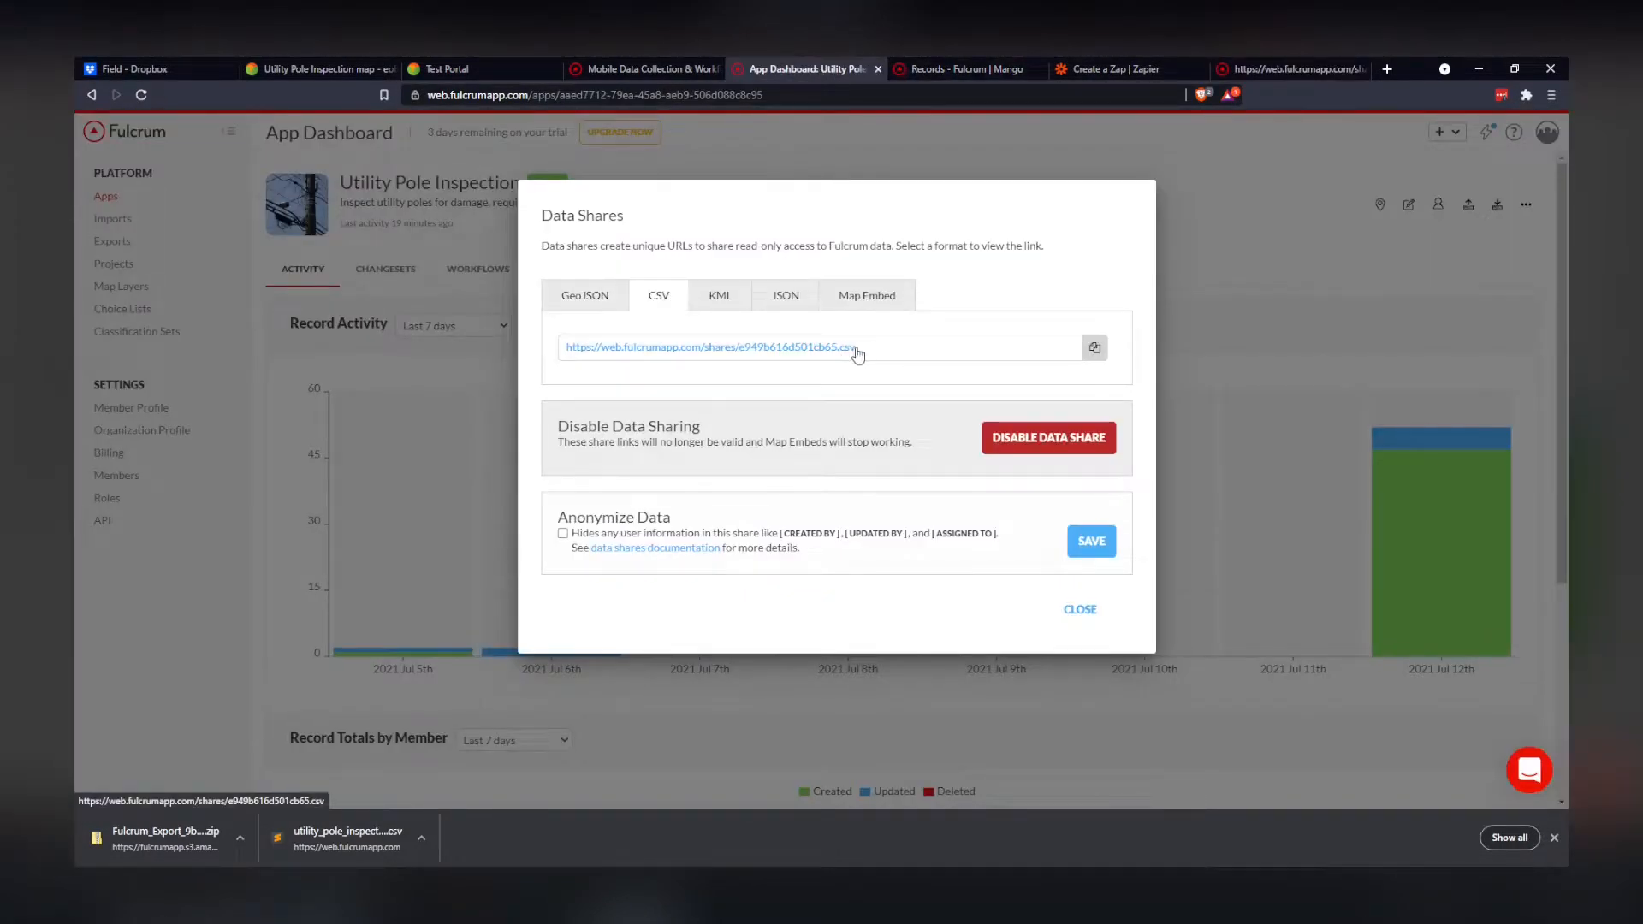
pyautogui.click(1095, 348)
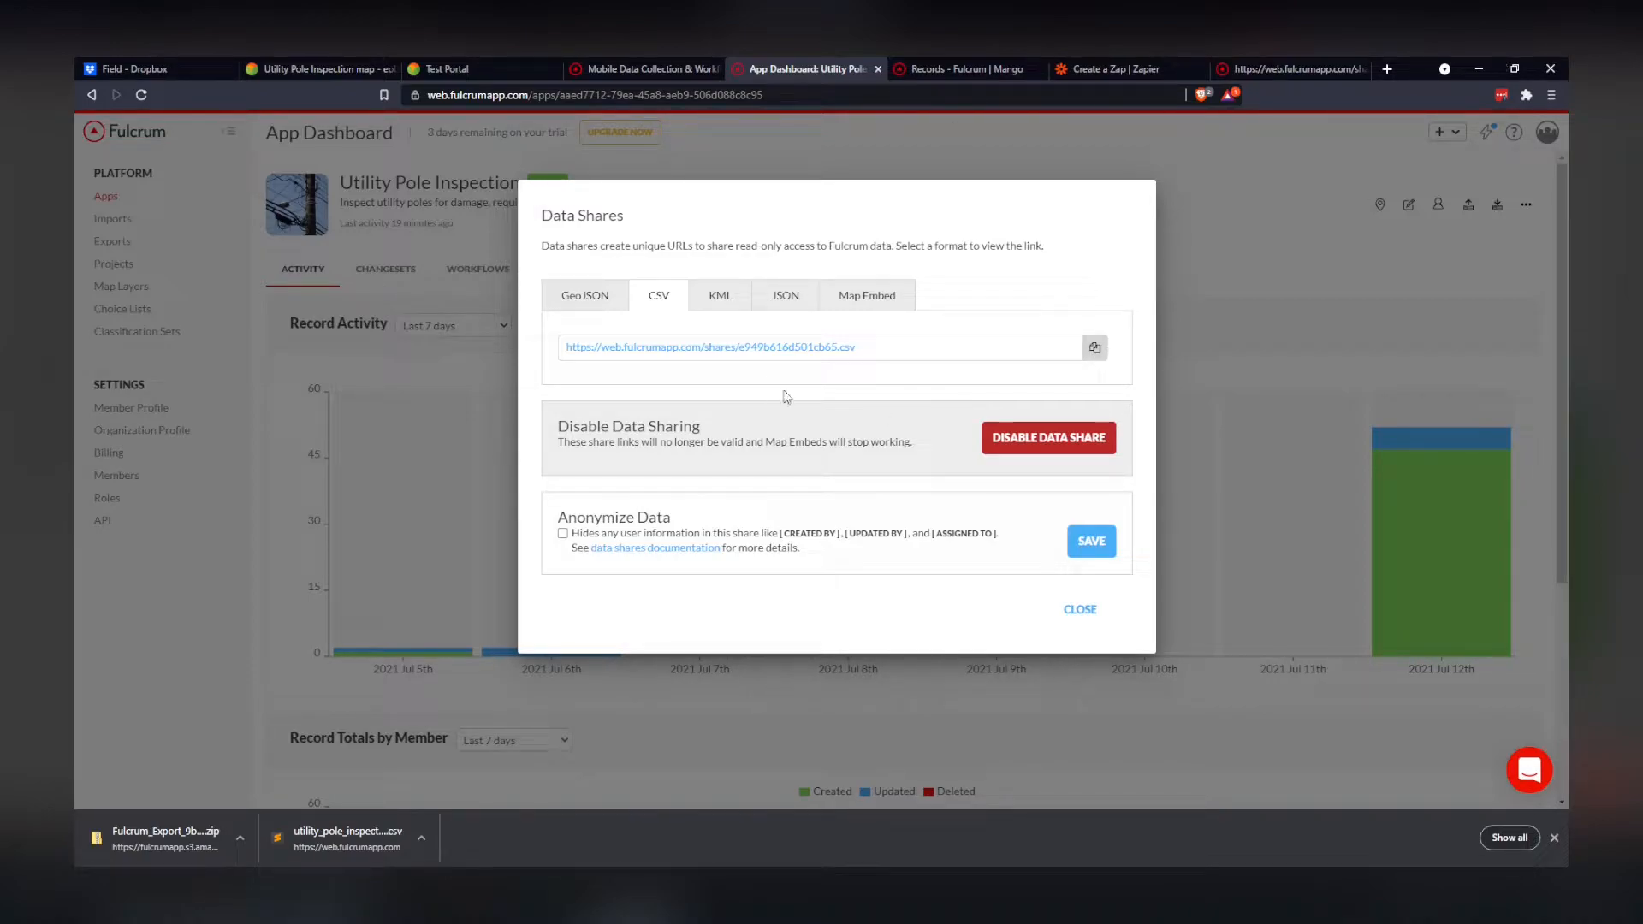
pyautogui.rightClick(804, 347)
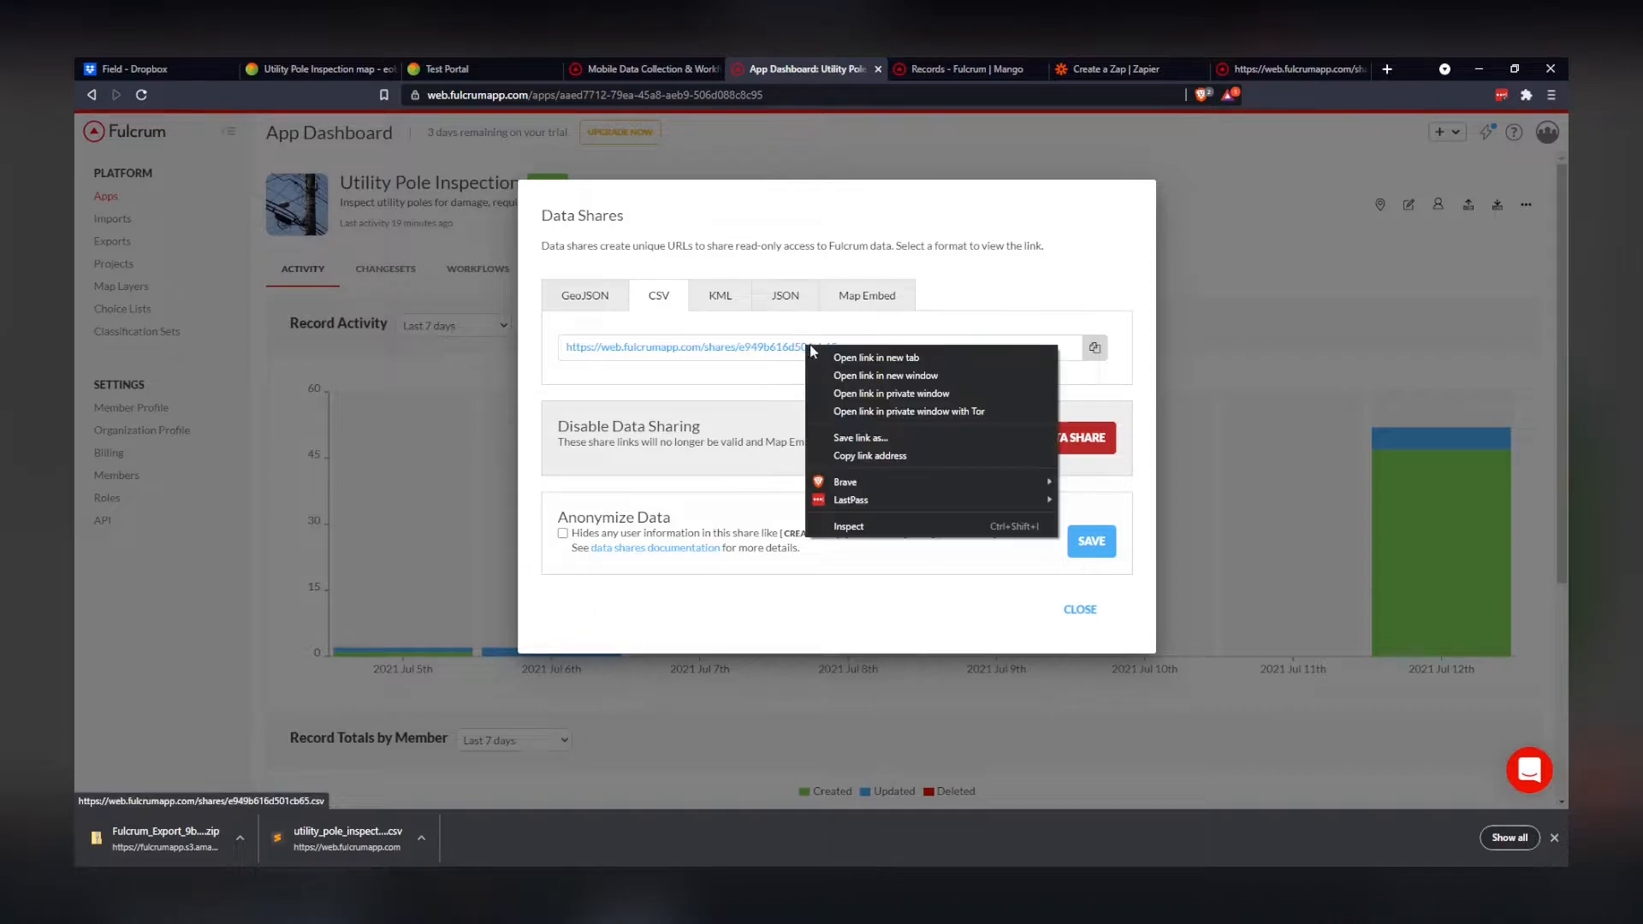
pyautogui.click(912, 437)
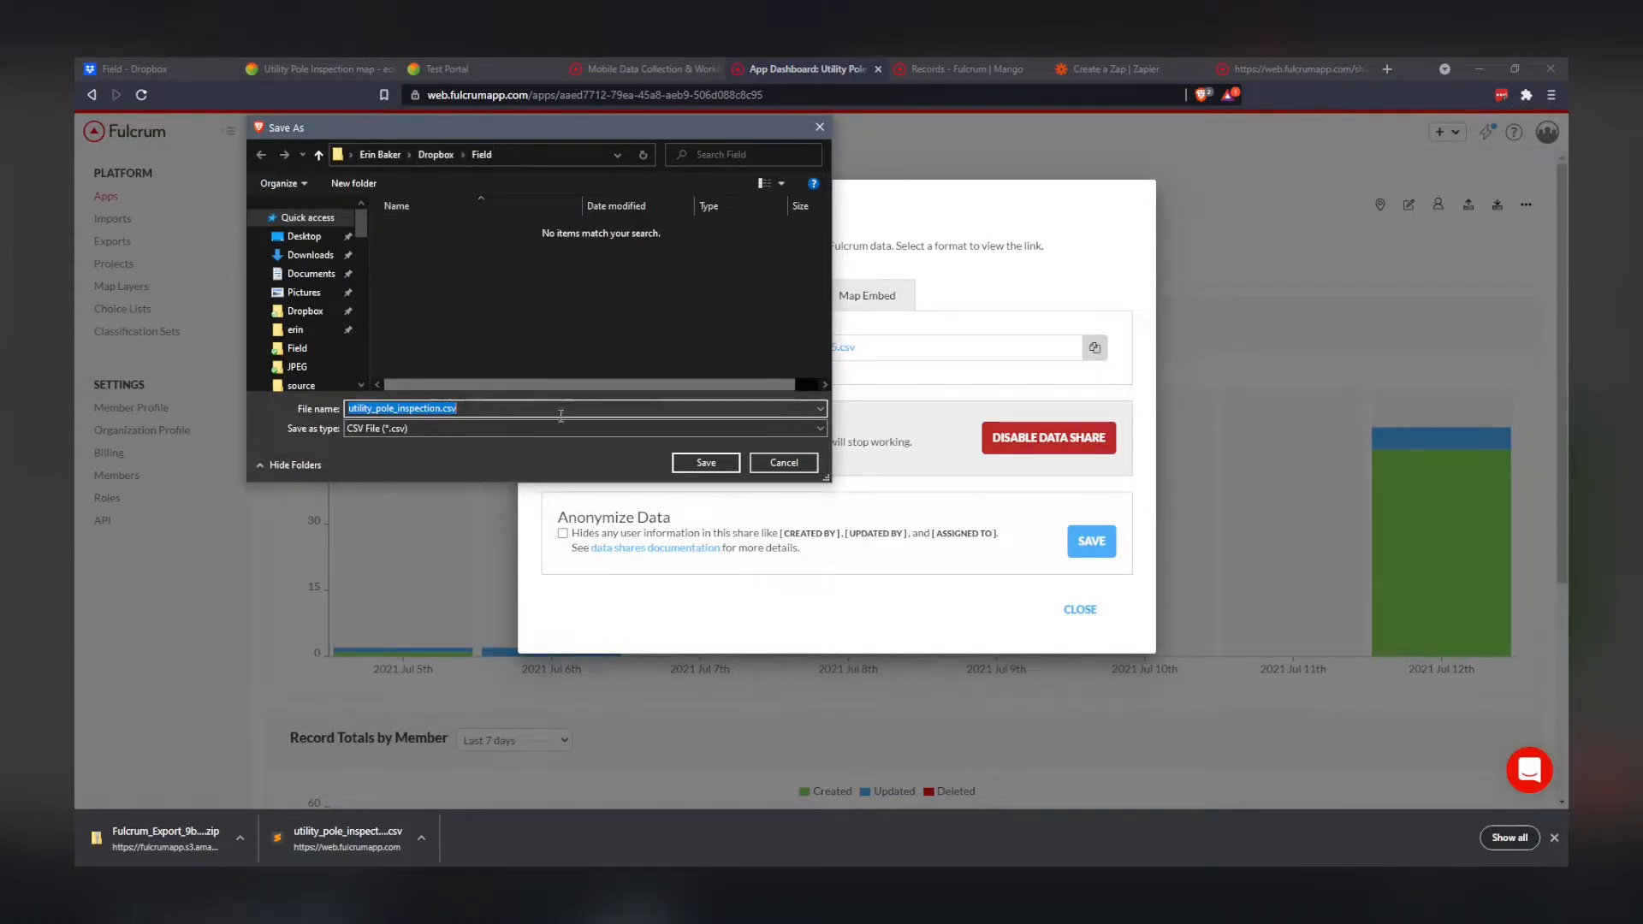
pyautogui.click(698, 465)
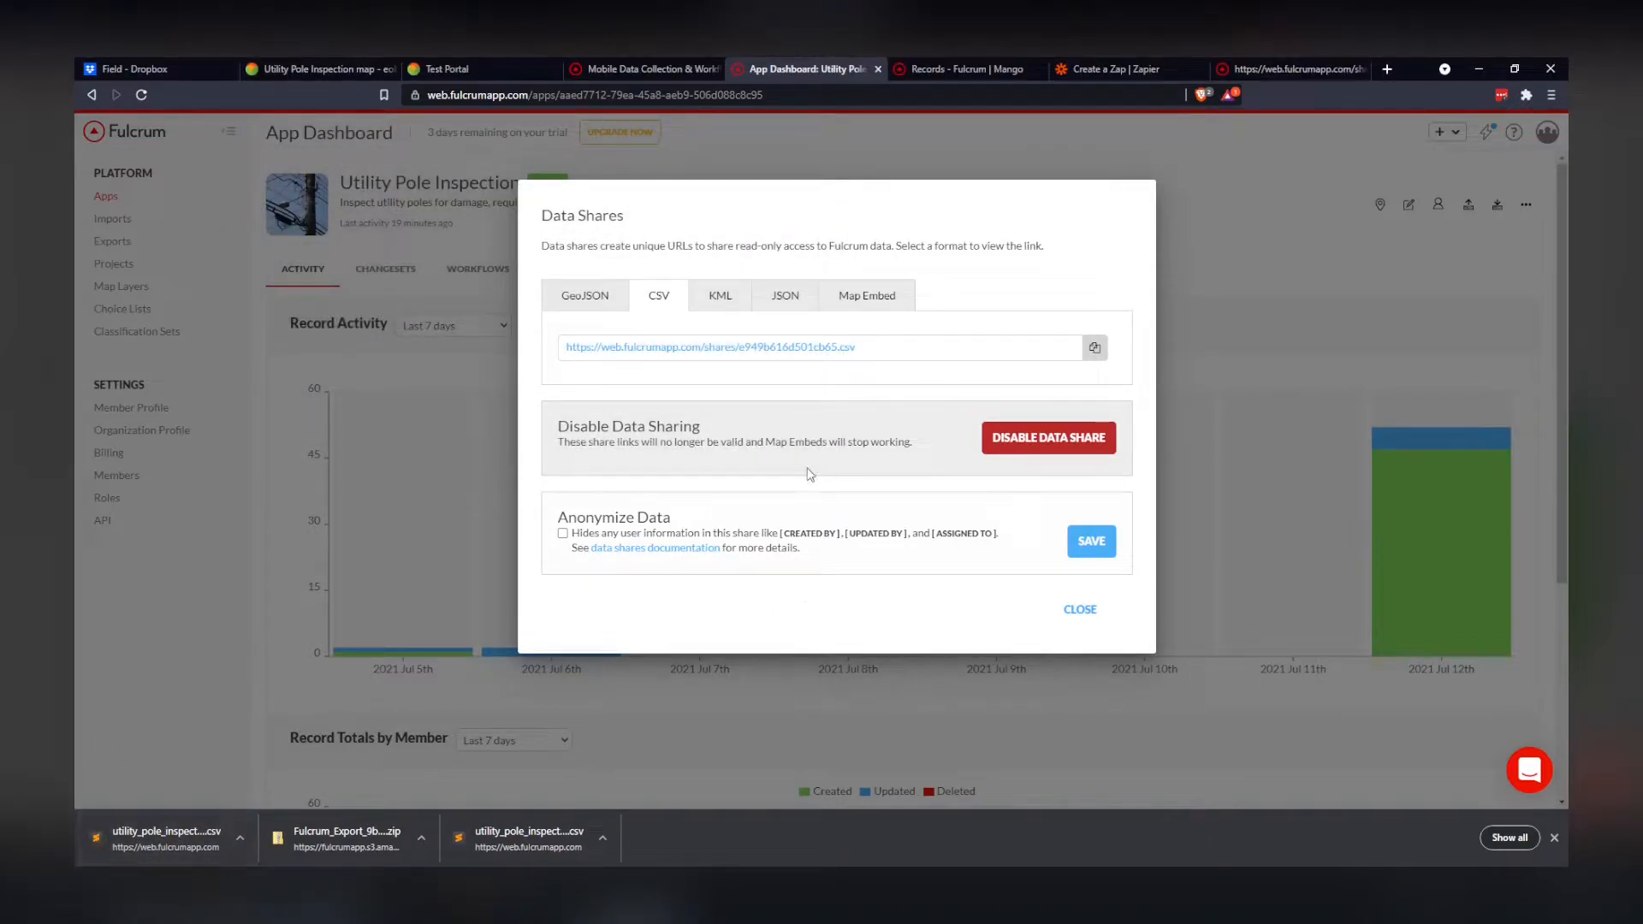
# Dismiss the downloads bar, copy the CSV share link and close the data shares dialog
pyautogui.click(1554, 837)
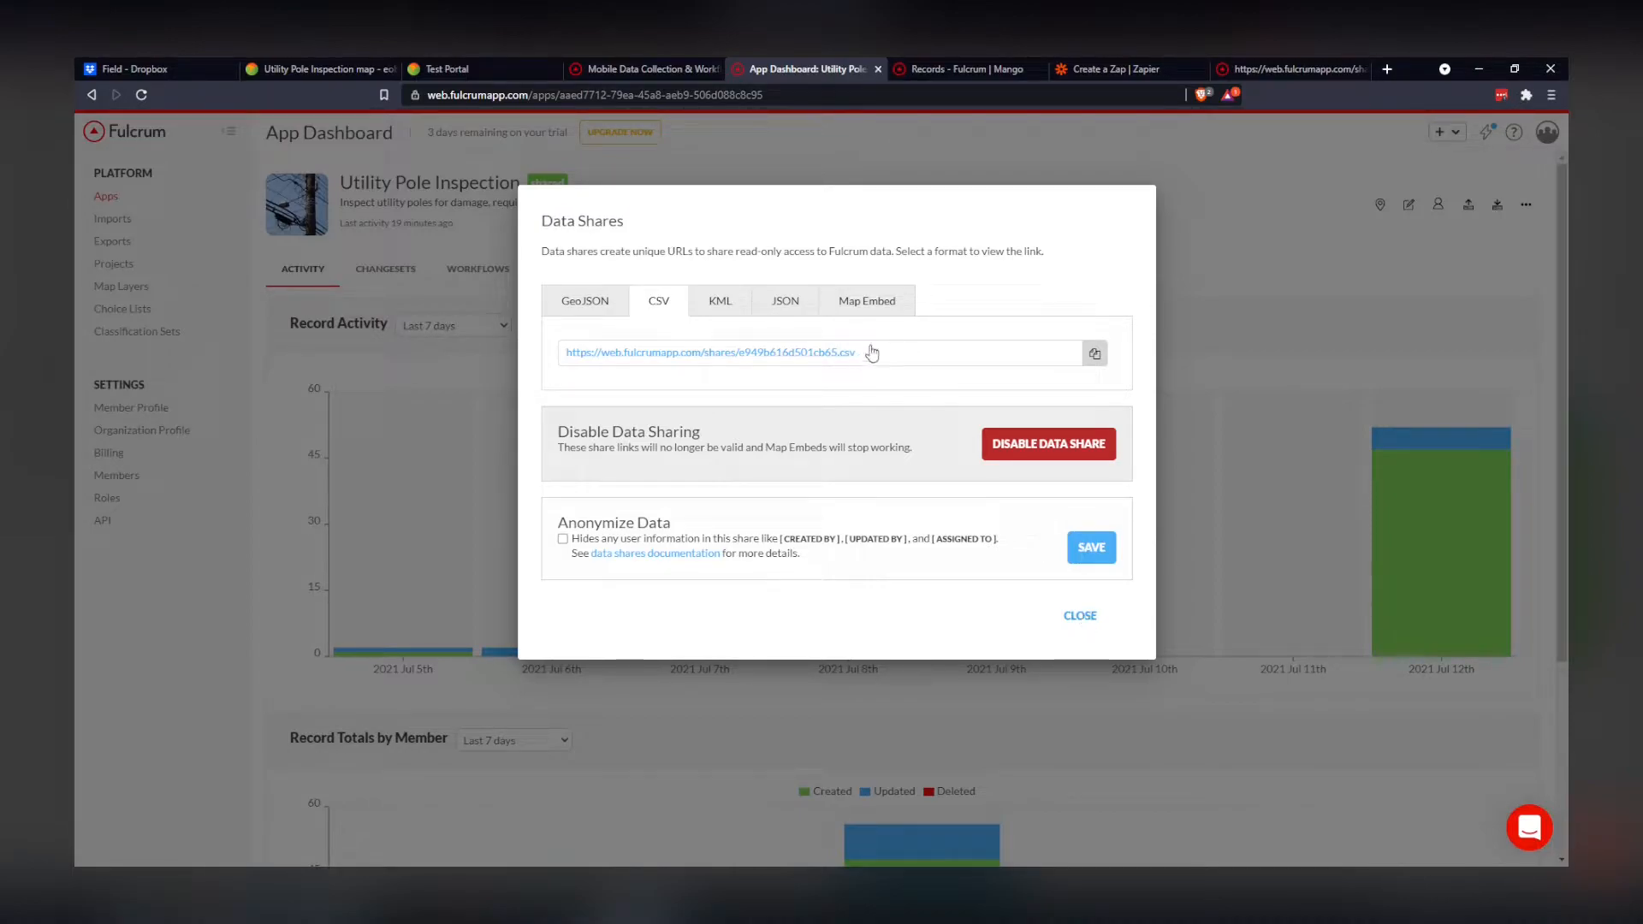
pyautogui.click(1095, 353)
pyautogui.click(1080, 616)
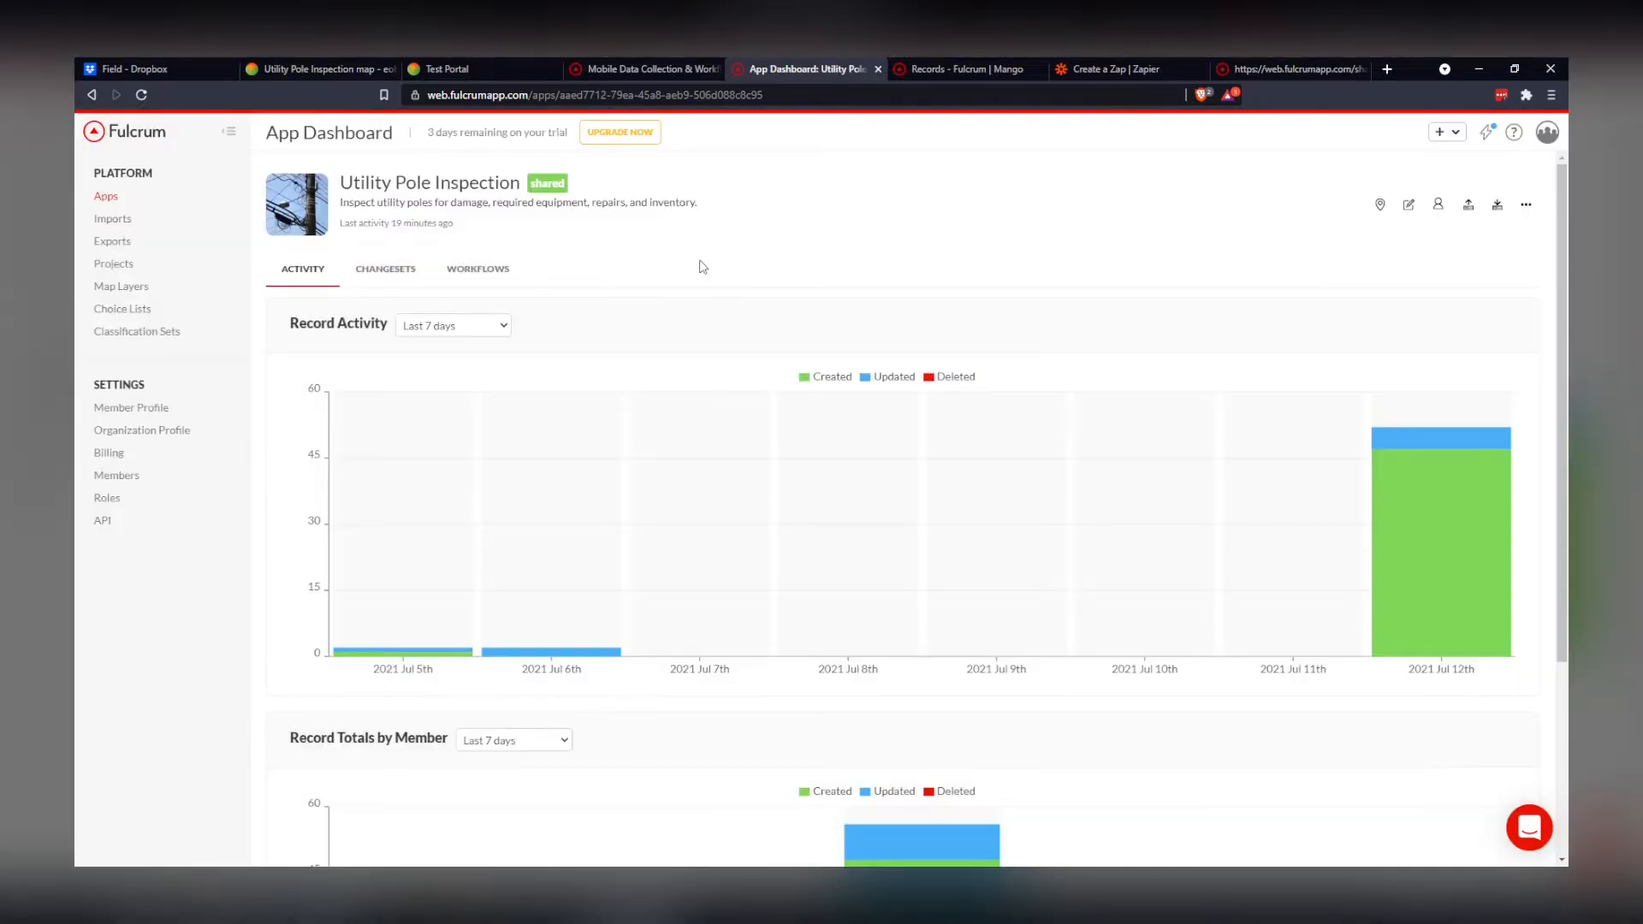
# In Mango's Utility Pole Inspection map, start a dataset upload for a new layer with the data type Spreadsheet (CSV)
pyautogui.click(326, 70)
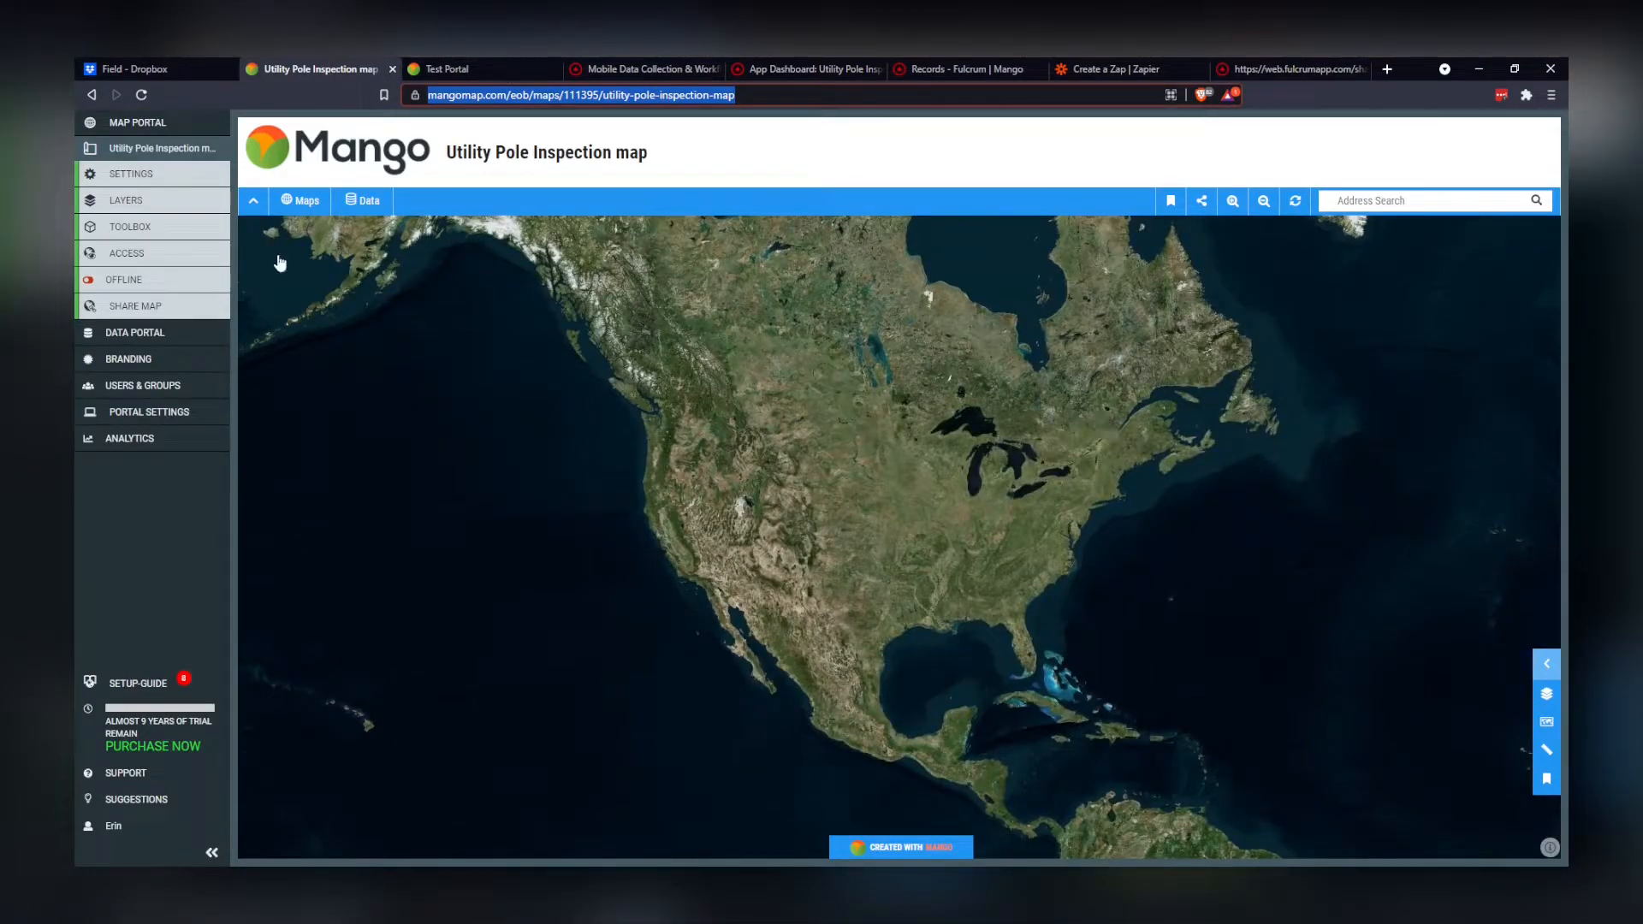
pyautogui.click(158, 202)
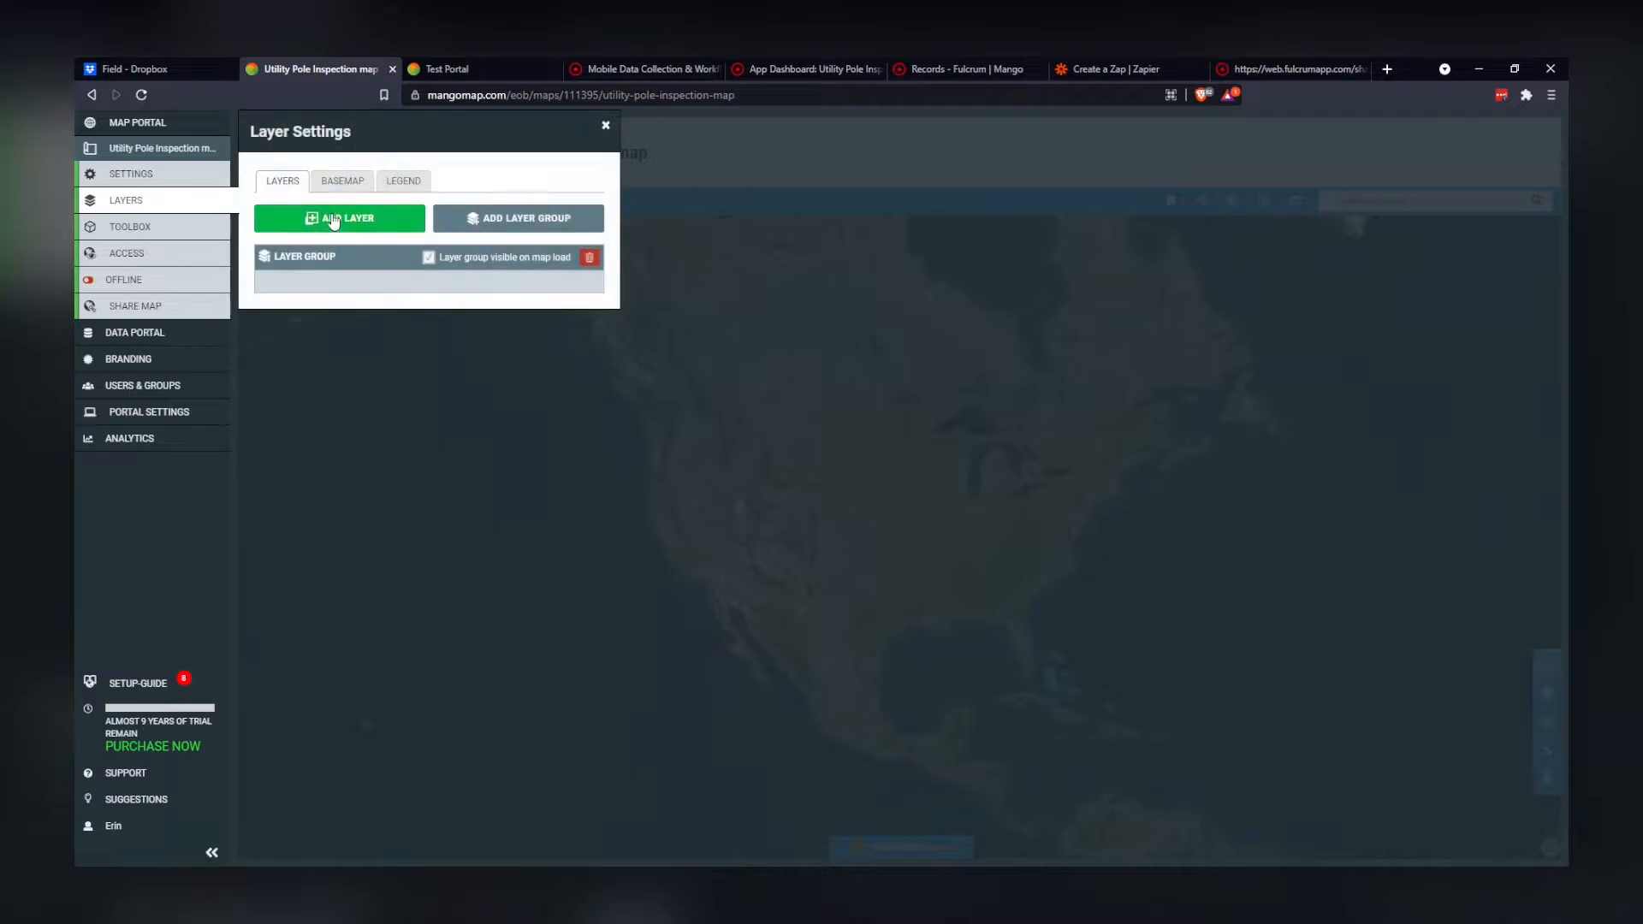
pyautogui.click(328, 221)
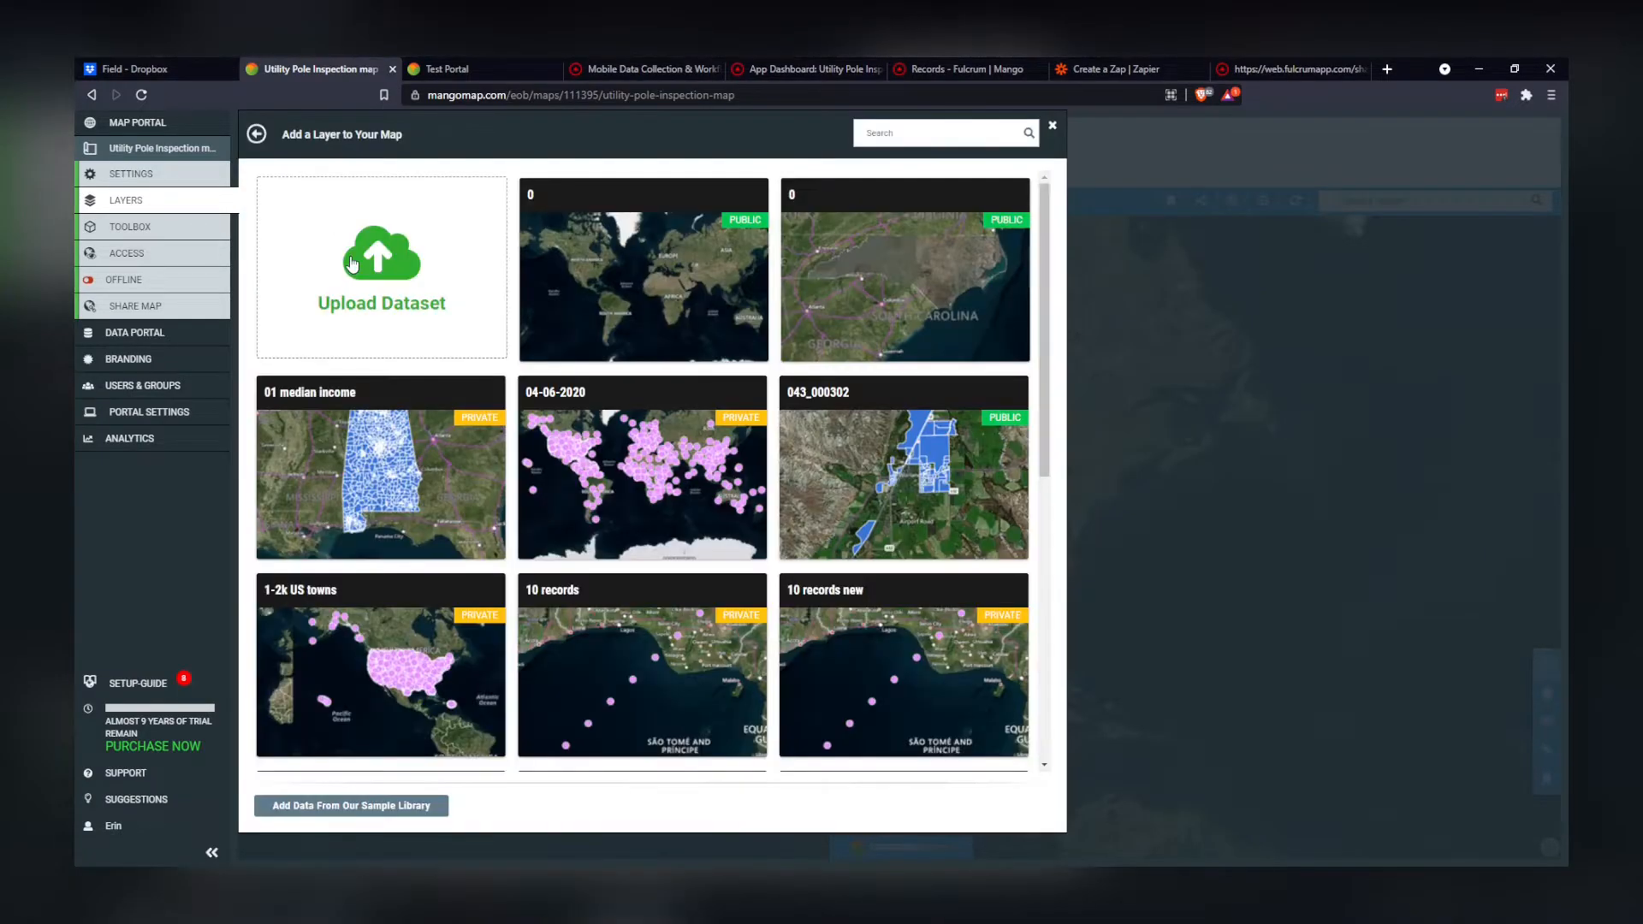
pyautogui.click(351, 263)
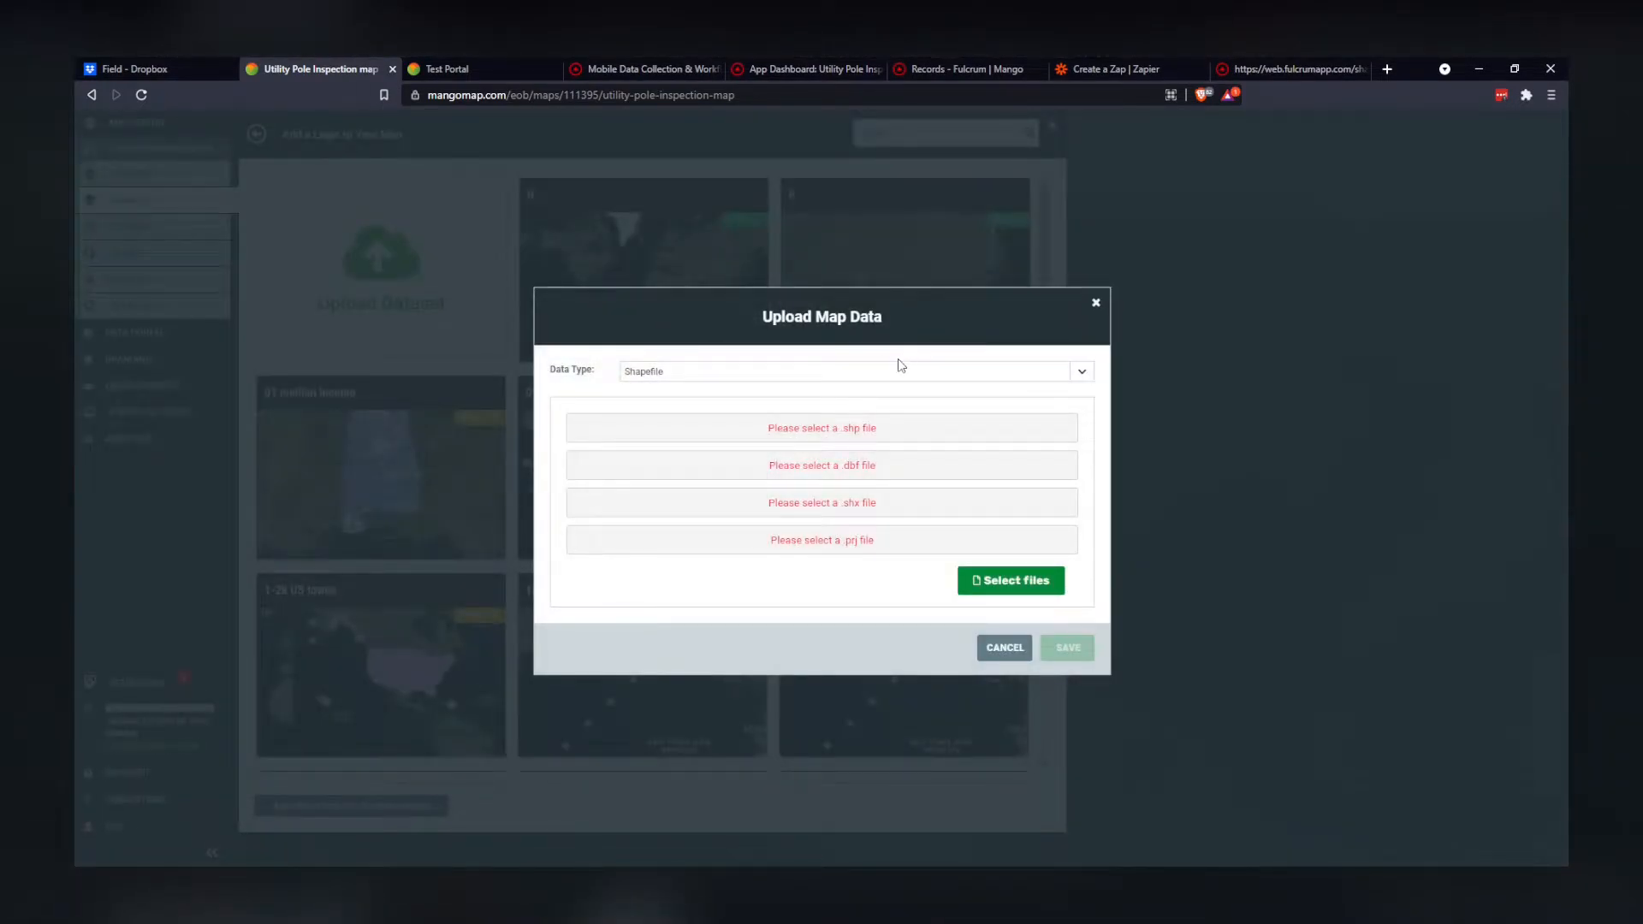
pyautogui.click(900, 371)
pyautogui.click(721, 471)
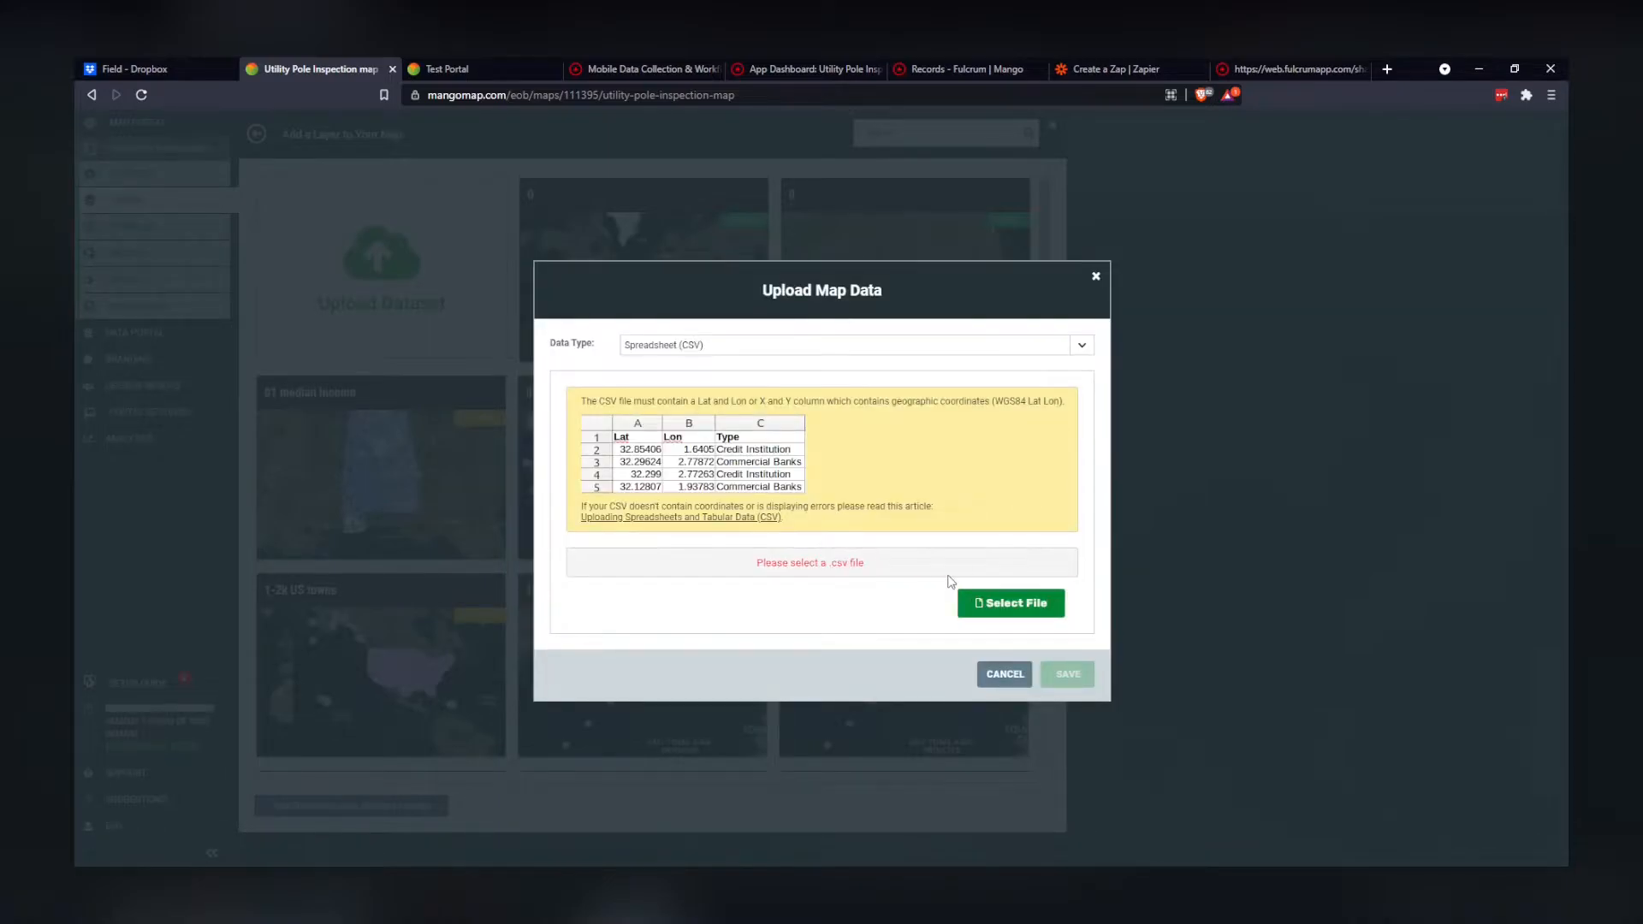
# Upload utility_pole_inspection.csv from the Dropbox Field folder as the dataset utility_pole_inspection and close the new layer's settings
pyautogui.click(999, 604)
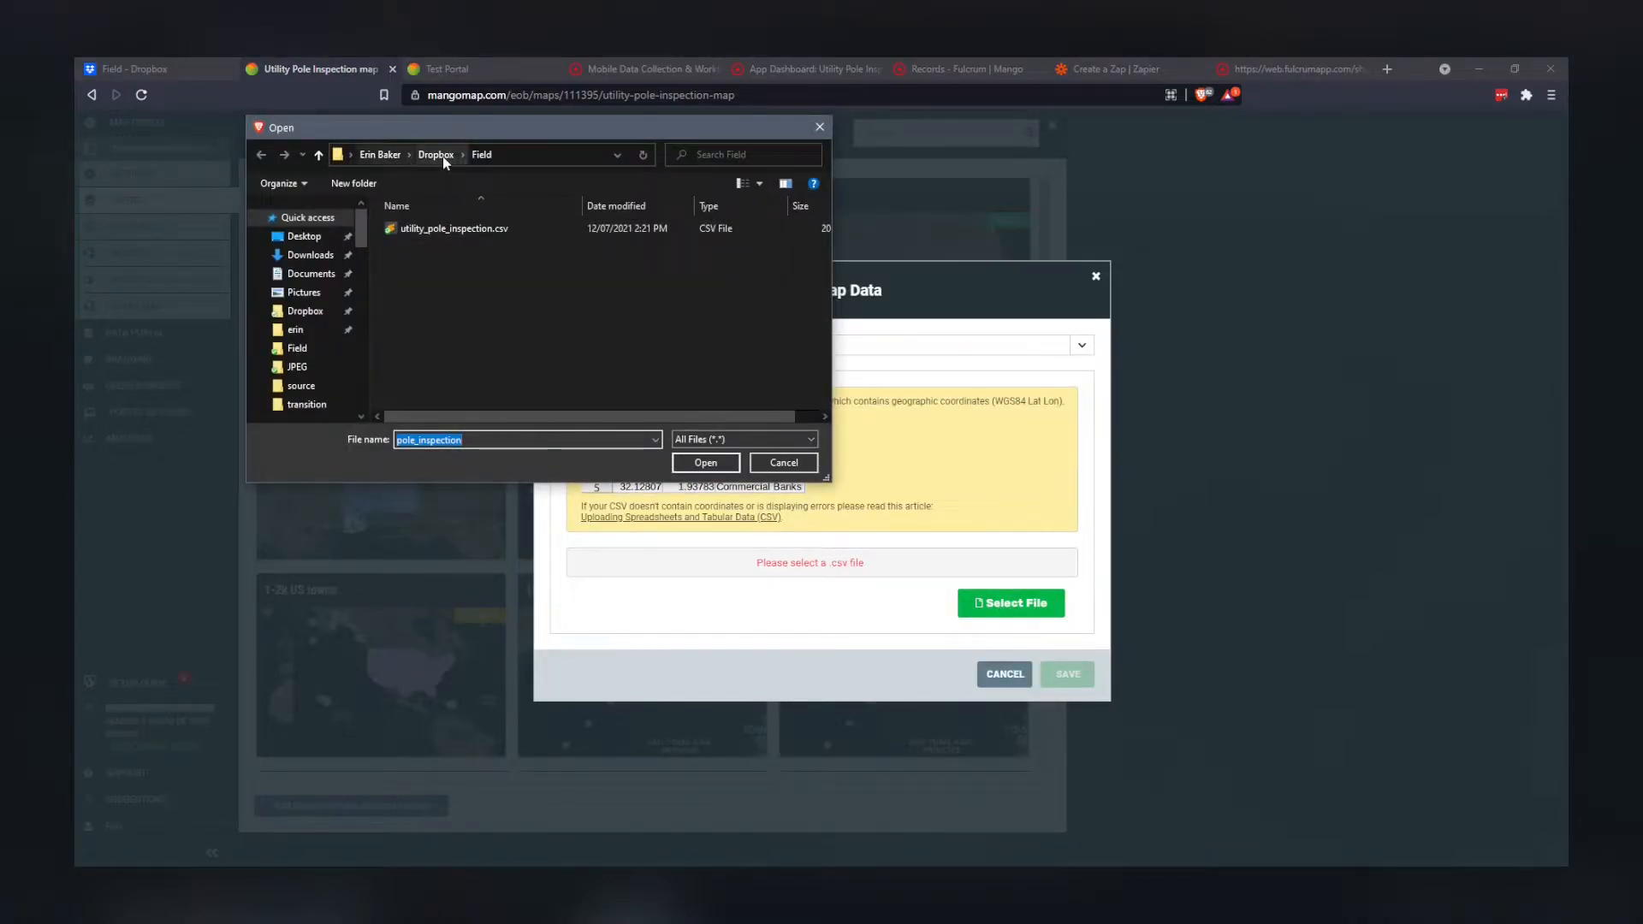
pyautogui.click(450, 233)
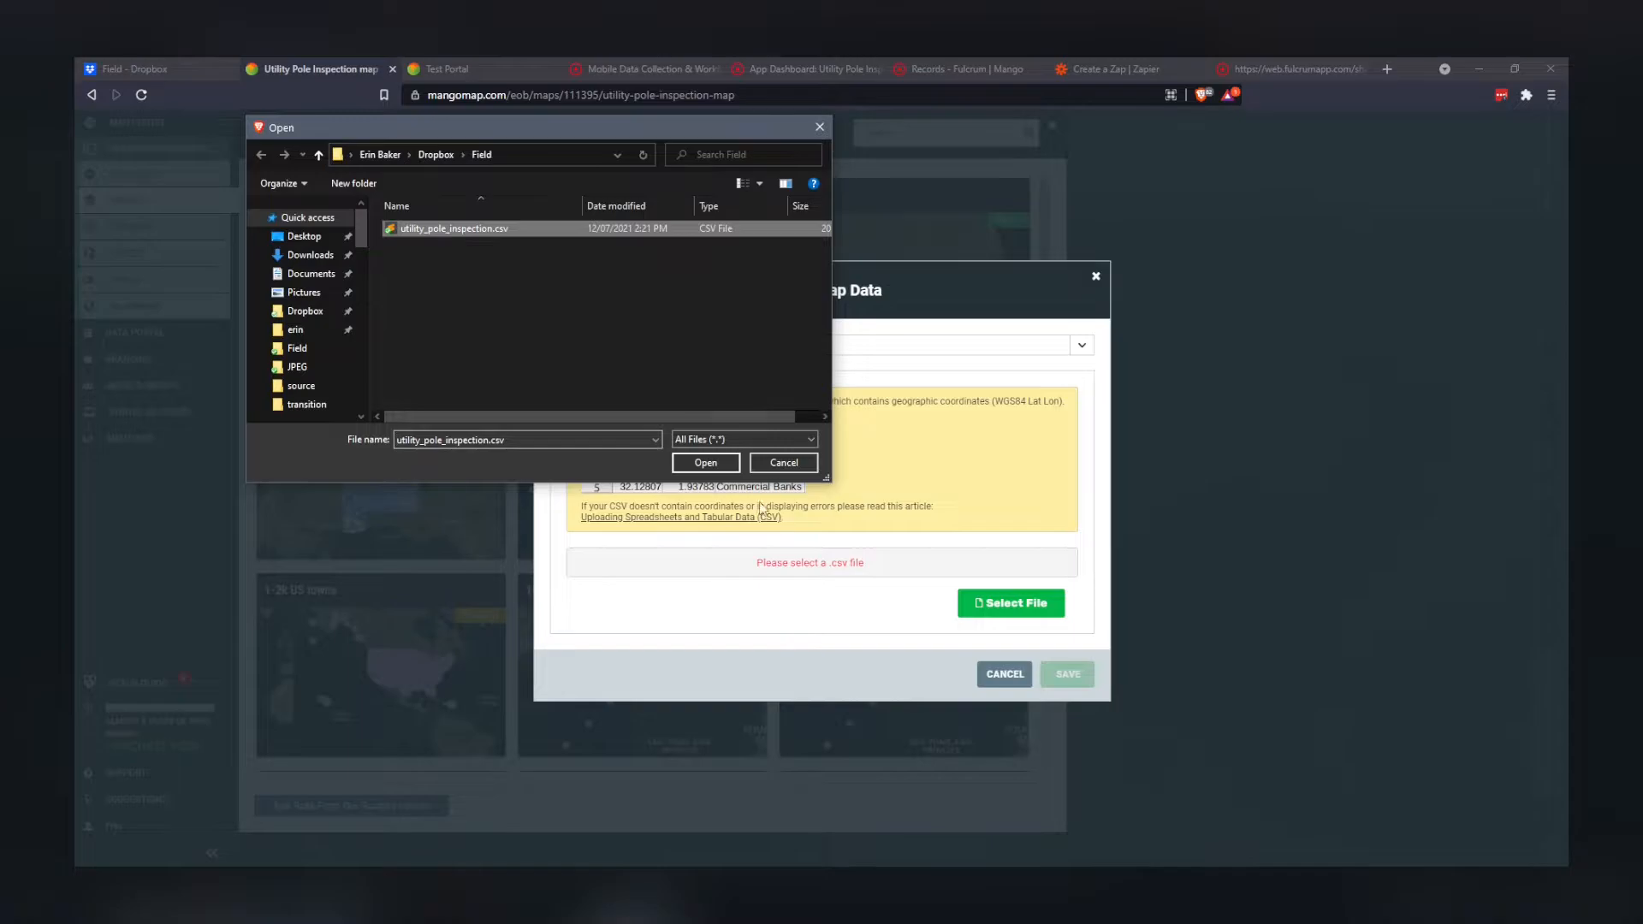
pyautogui.click(706, 464)
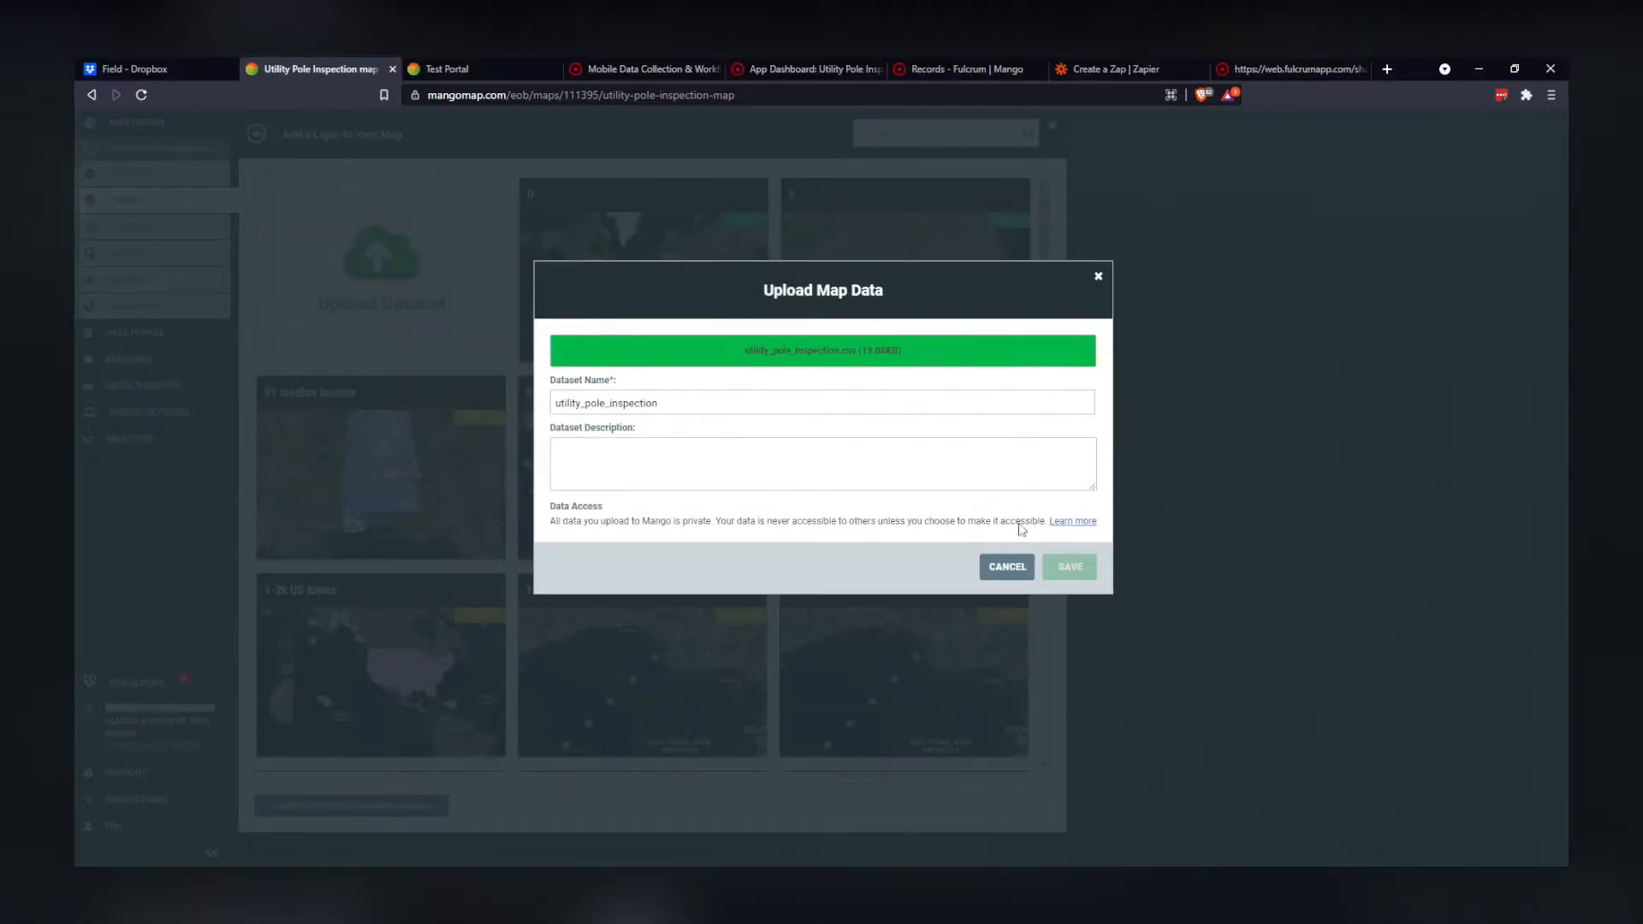
pyautogui.click(1083, 569)
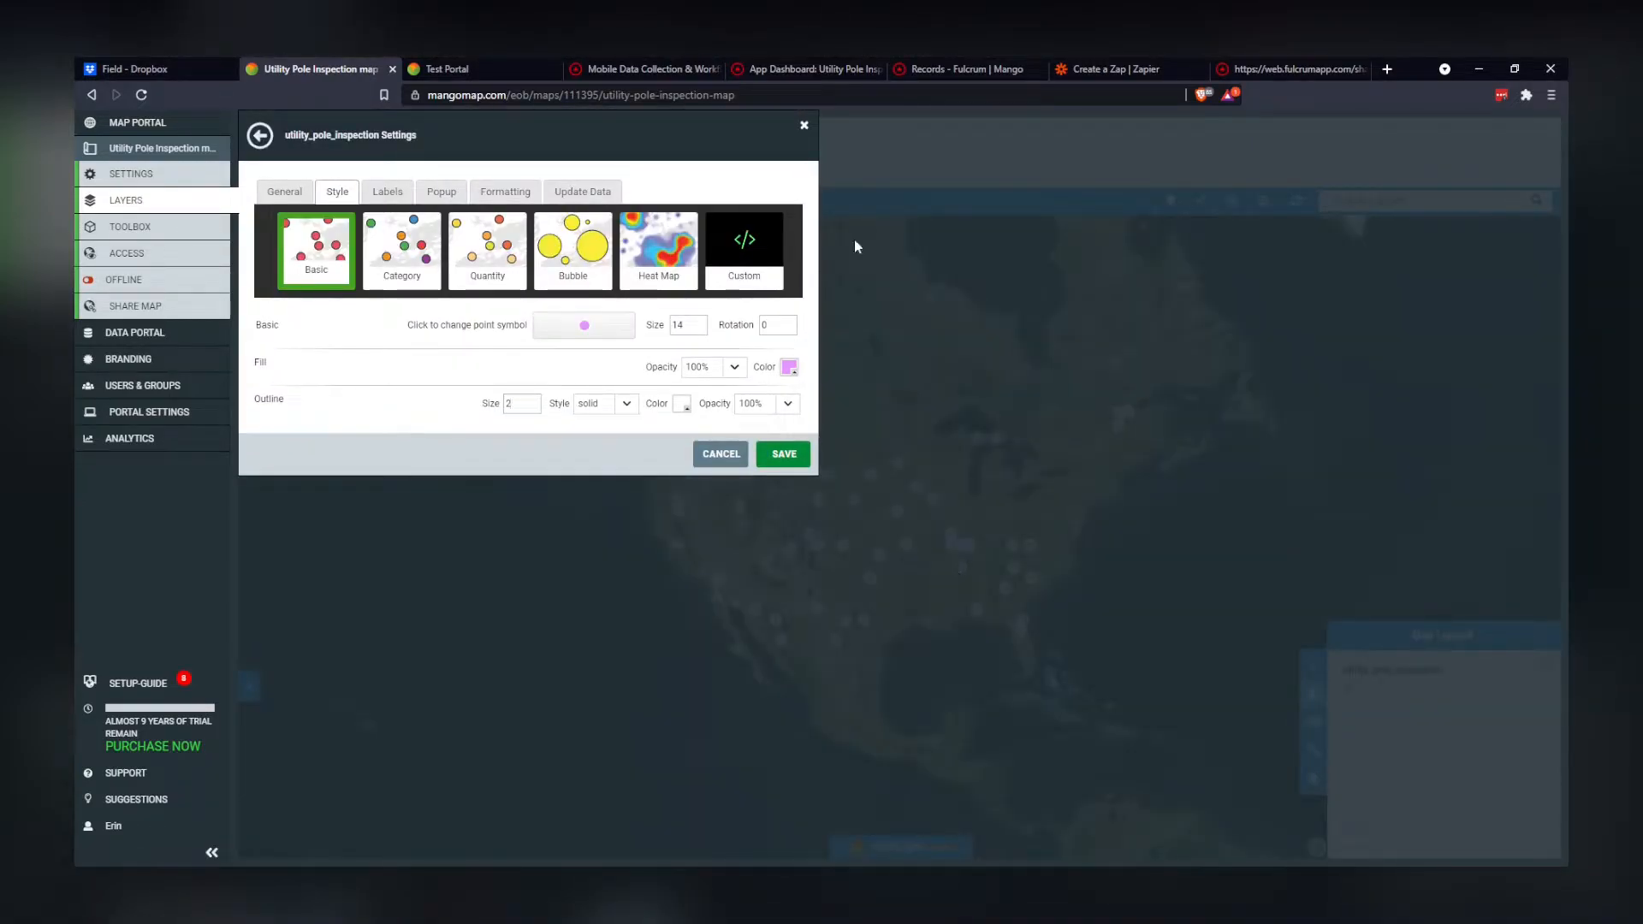
pyautogui.click(805, 128)
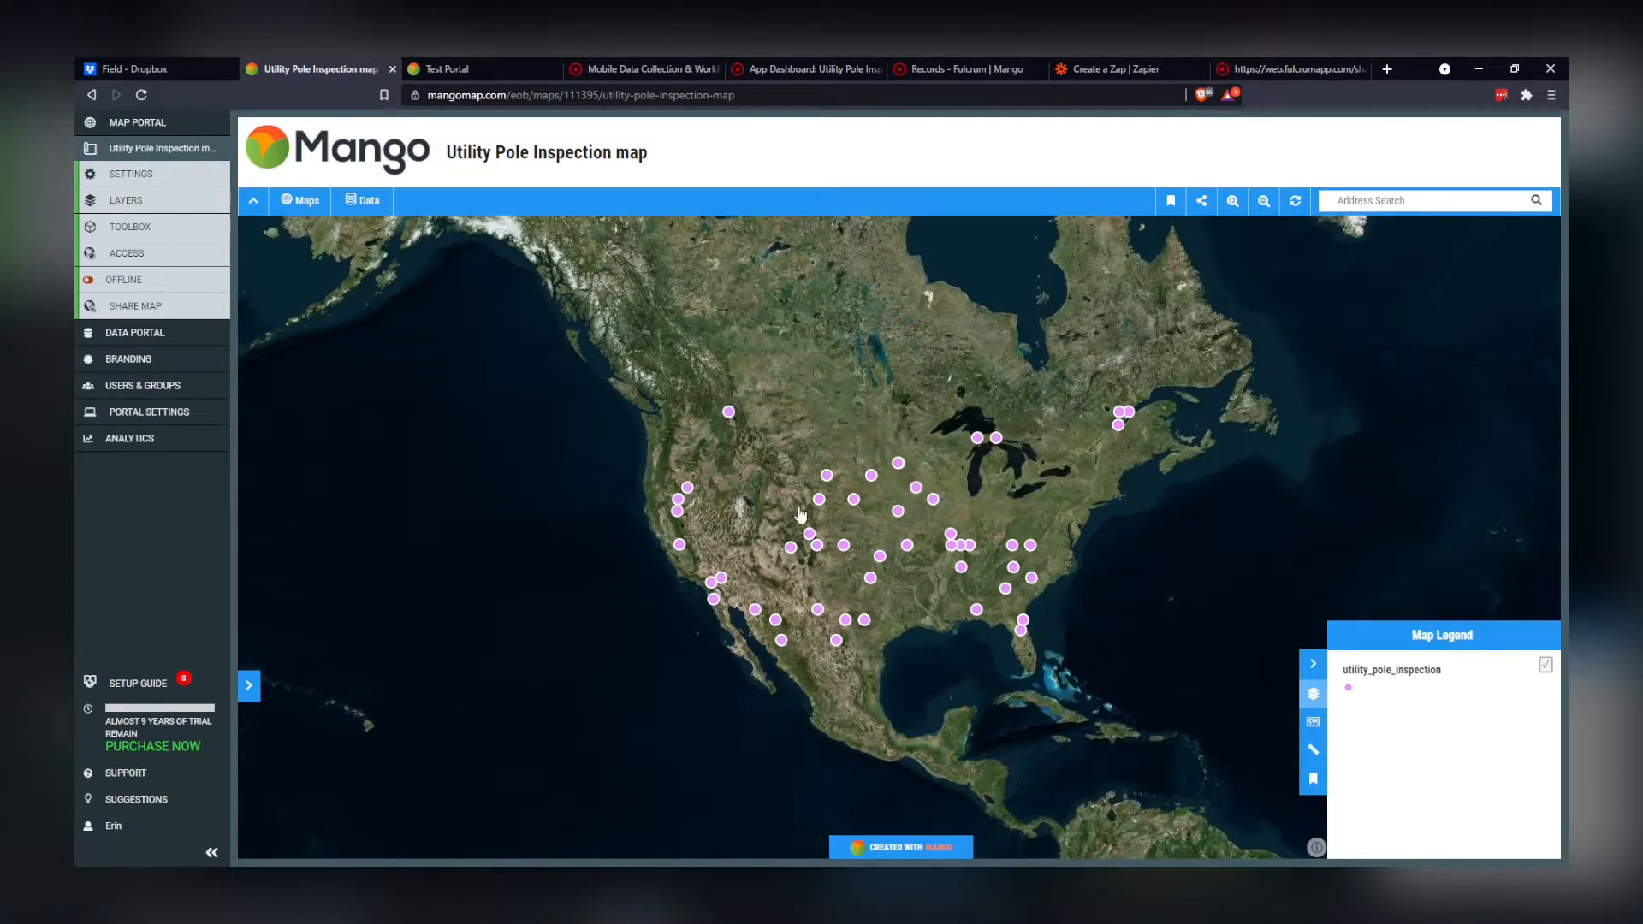
# Review the attributes of the northwesternmost inspection point on the map and collapse its details
pyautogui.click(728, 412)
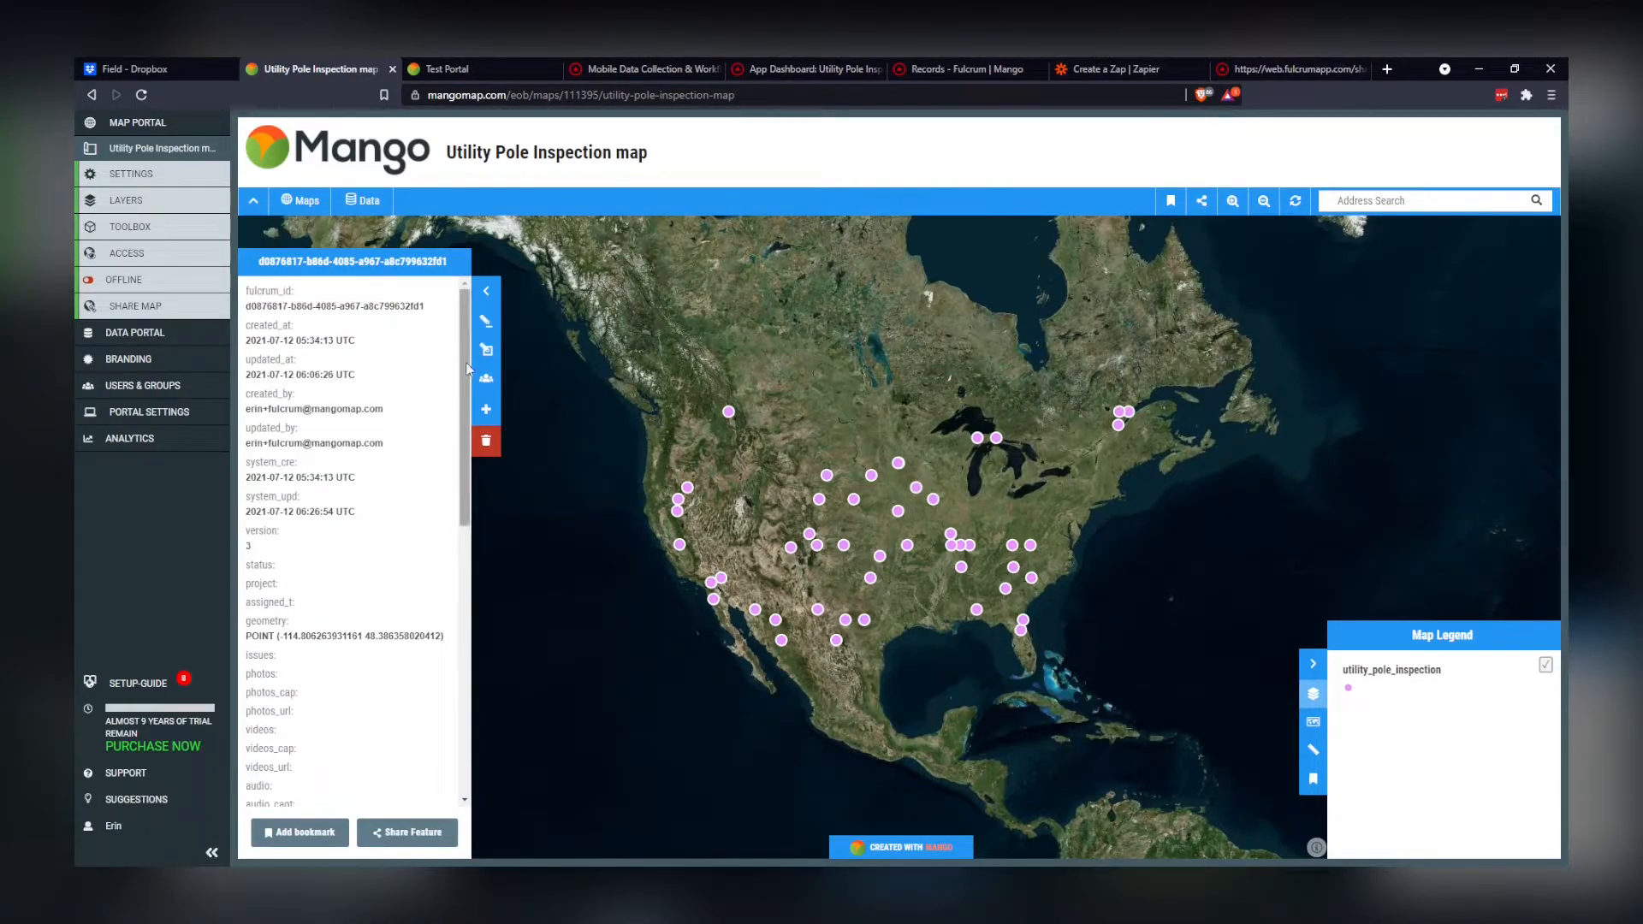
pyautogui.scroll(-10, 456, 412)
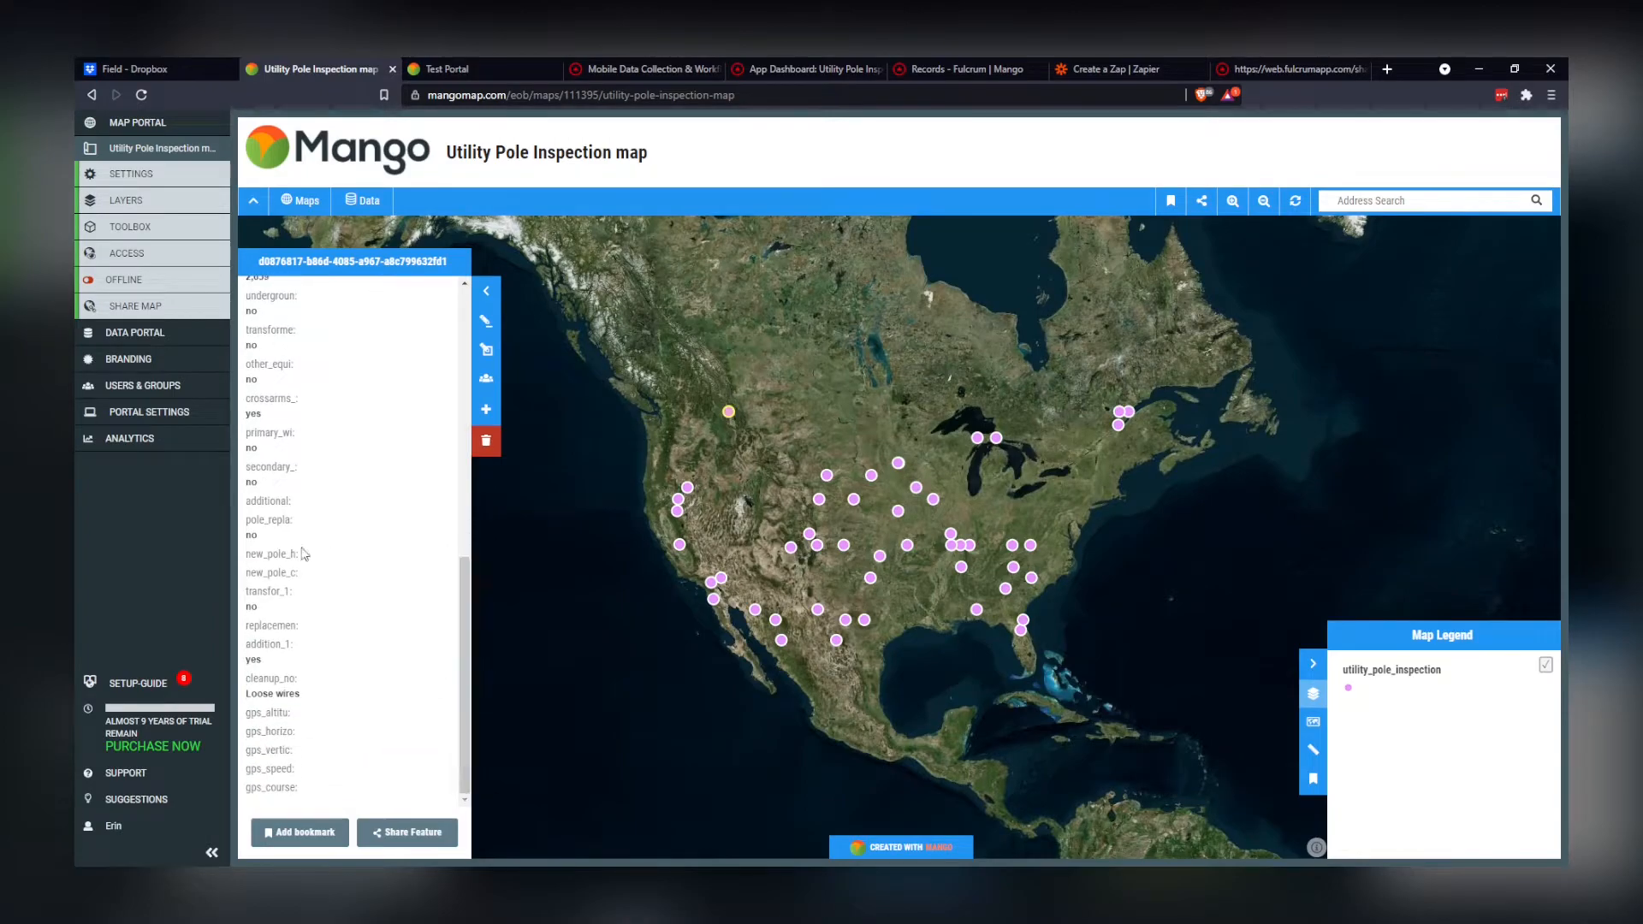
pyautogui.moveTo(467, 584); pyautogui.dragTo(481, 310)
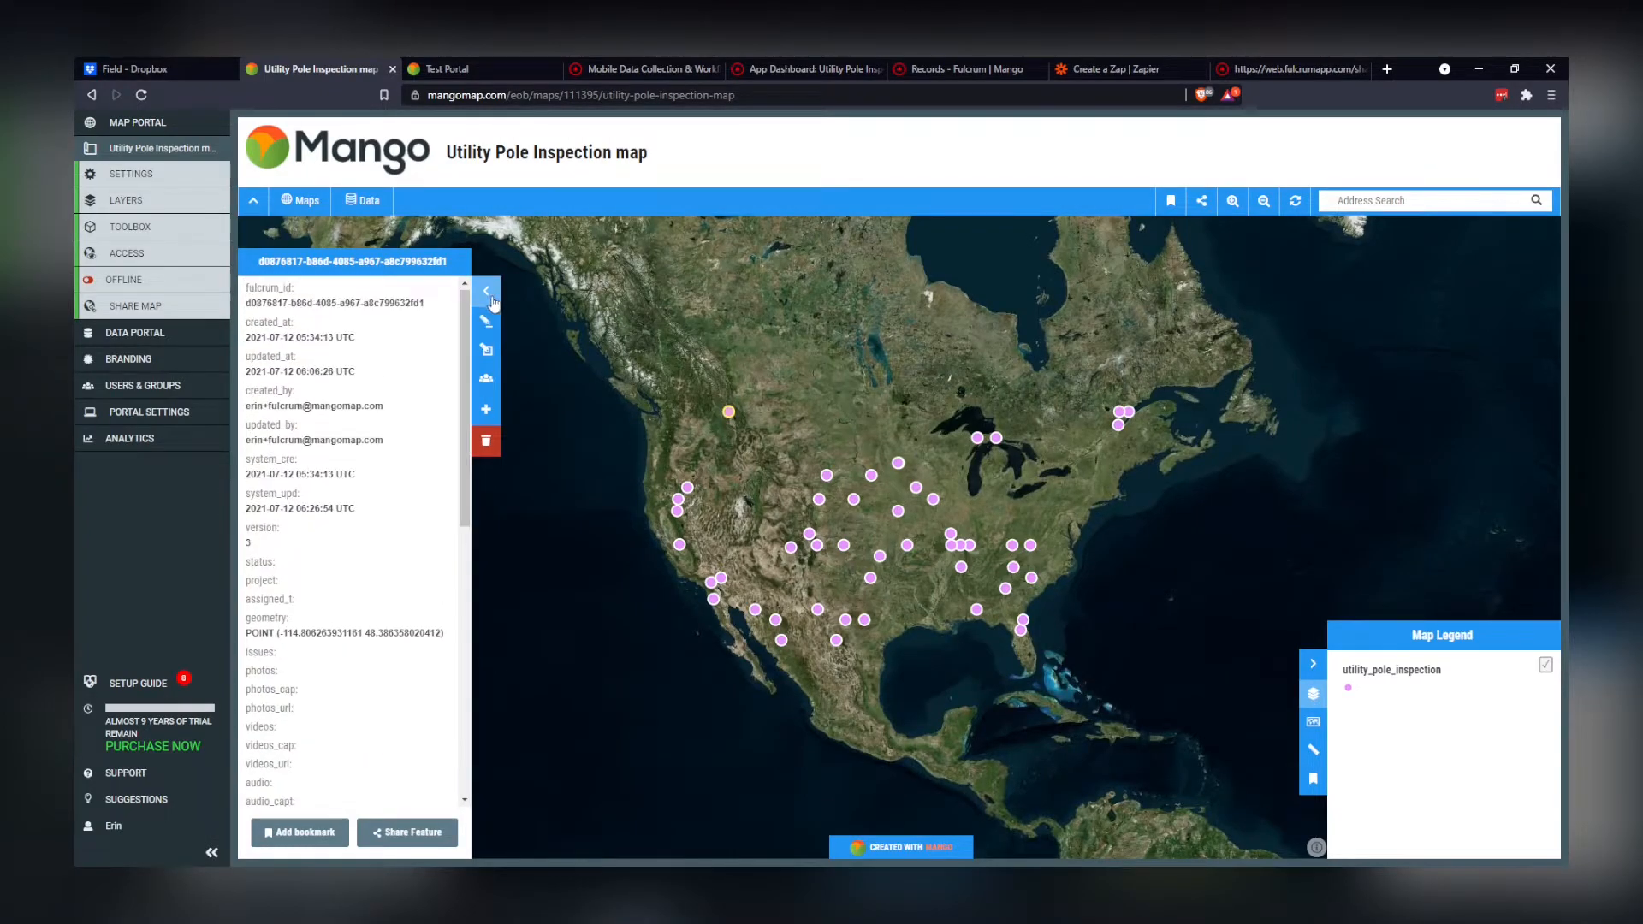
pyautogui.click(491, 296)
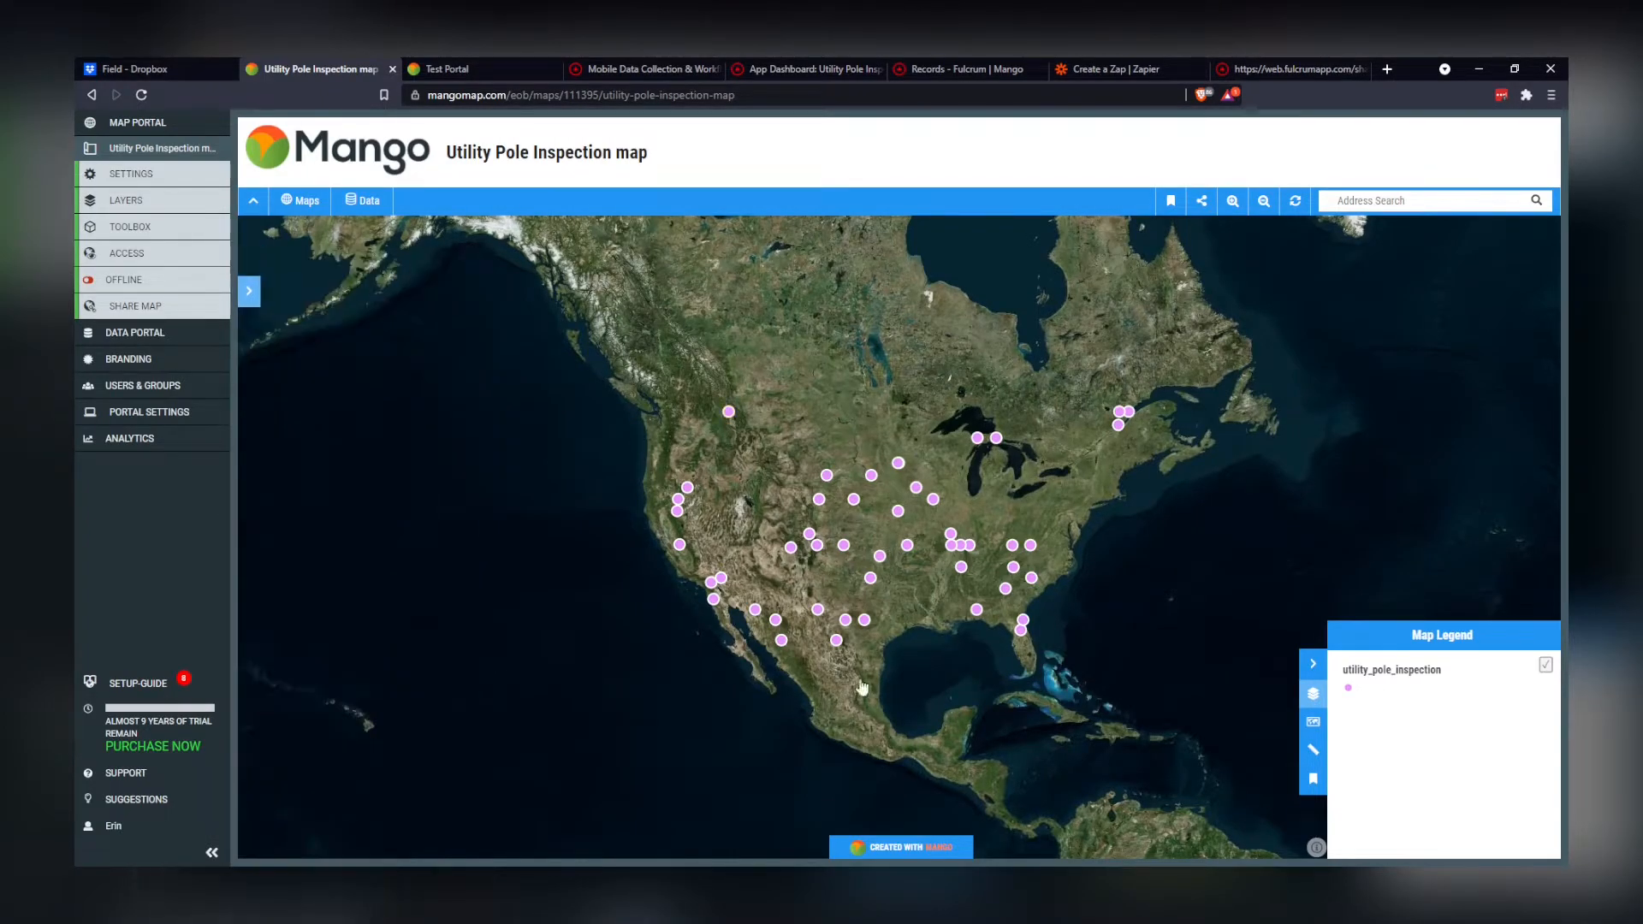
# Review the attributes of the northernmost inspection point in the central United States and collapse its details
pyautogui.click(899, 466)
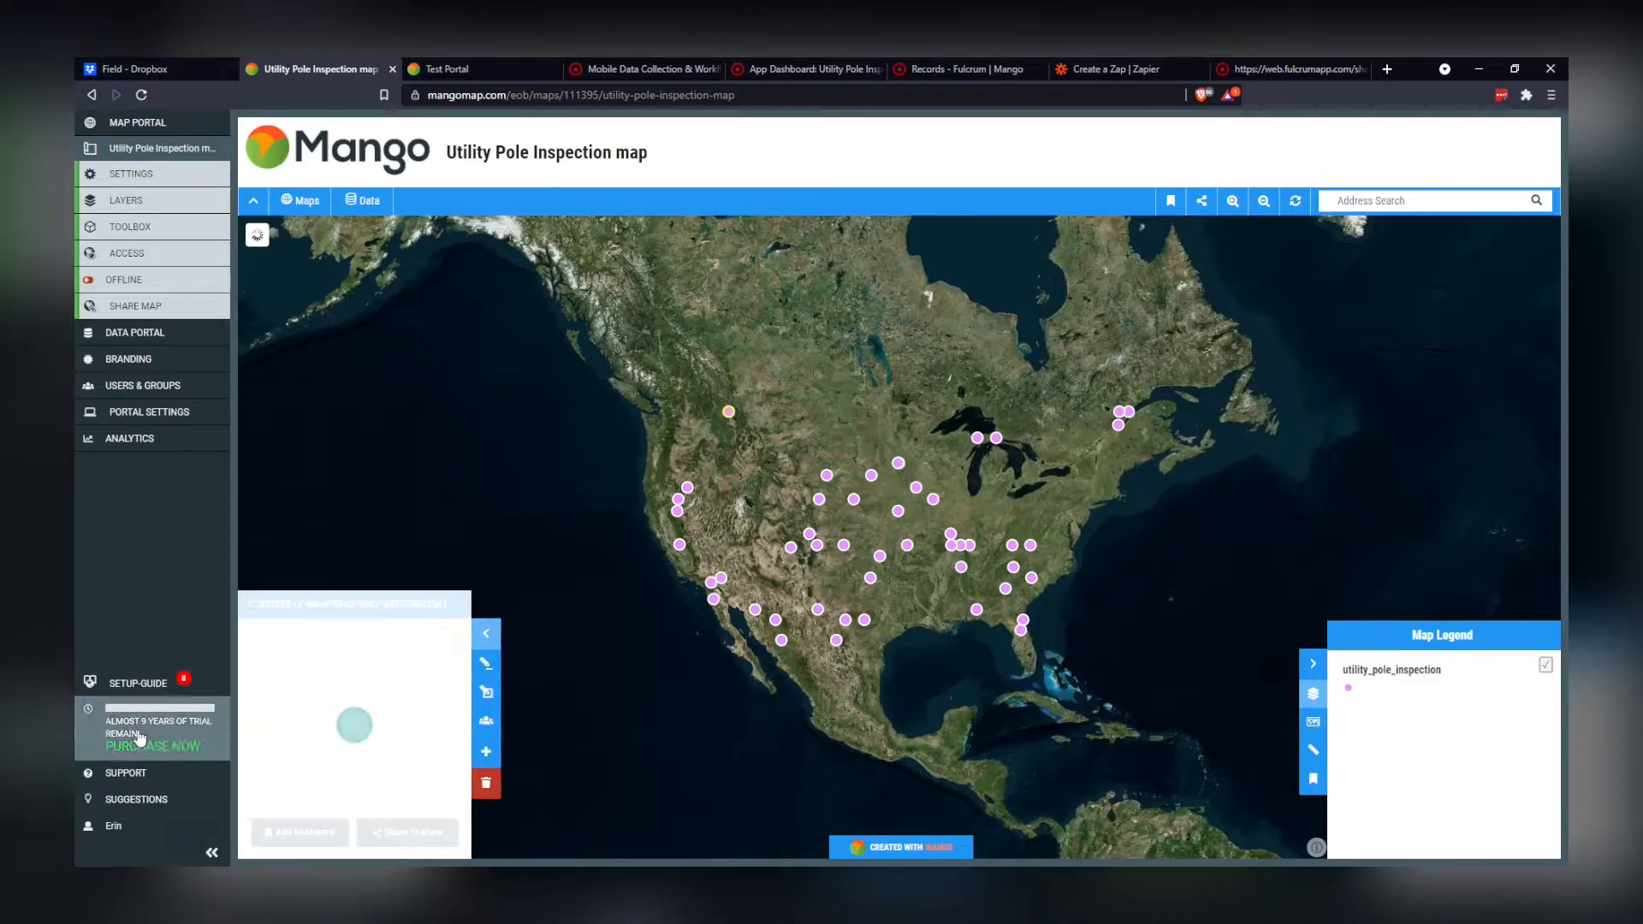
pyautogui.moveTo(463, 360); pyautogui.dragTo(465, 681)
pyautogui.moveTo(249, 309); pyautogui.dragTo(278, 433)
pyautogui.click(344, 456)
pyautogui.moveTo(464, 567); pyautogui.dragTo(478, 408)
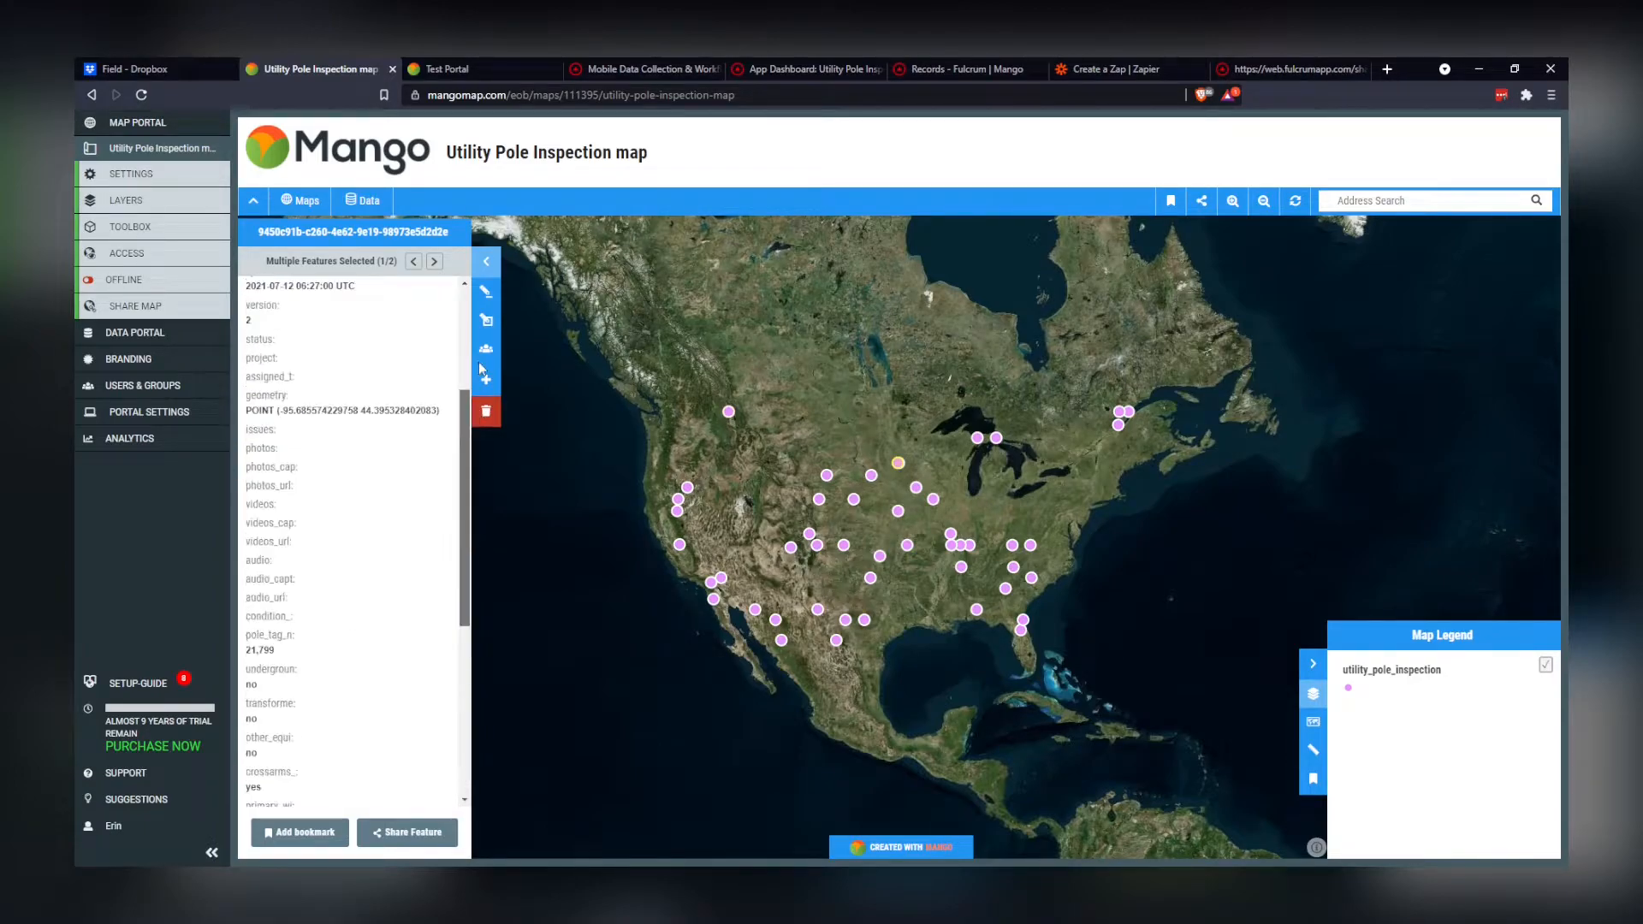
pyautogui.click(485, 261)
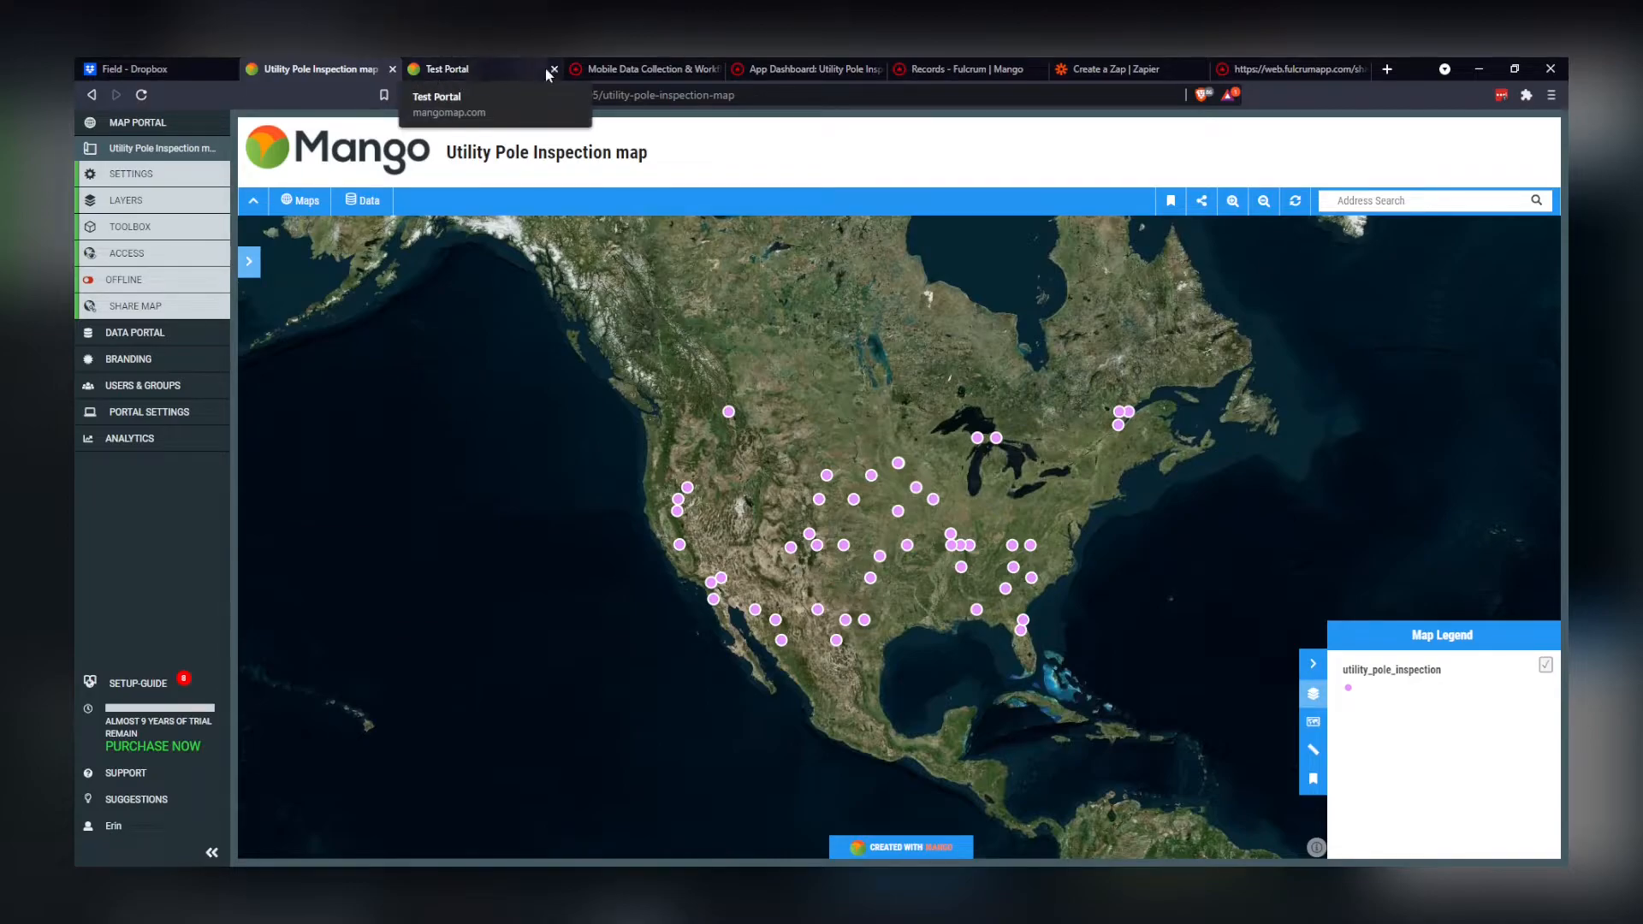
# Check the Field folder in Dropbox, and open the utility_pole_inspection dataset from the Mango data portal
pyautogui.click(167, 70)
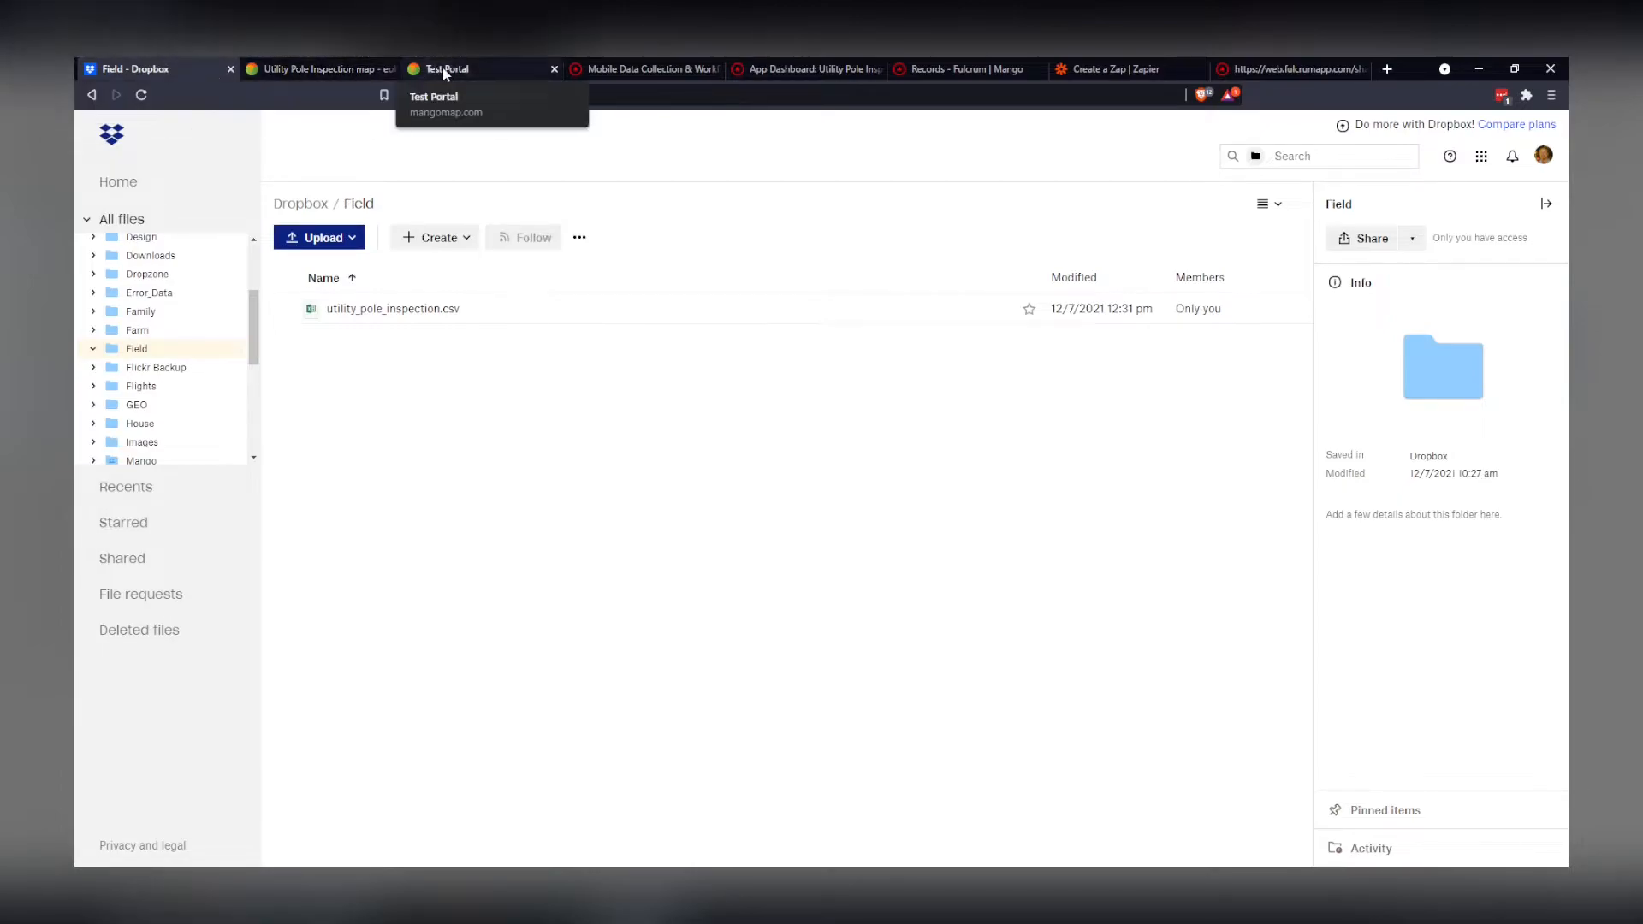
pyautogui.click(469, 67)
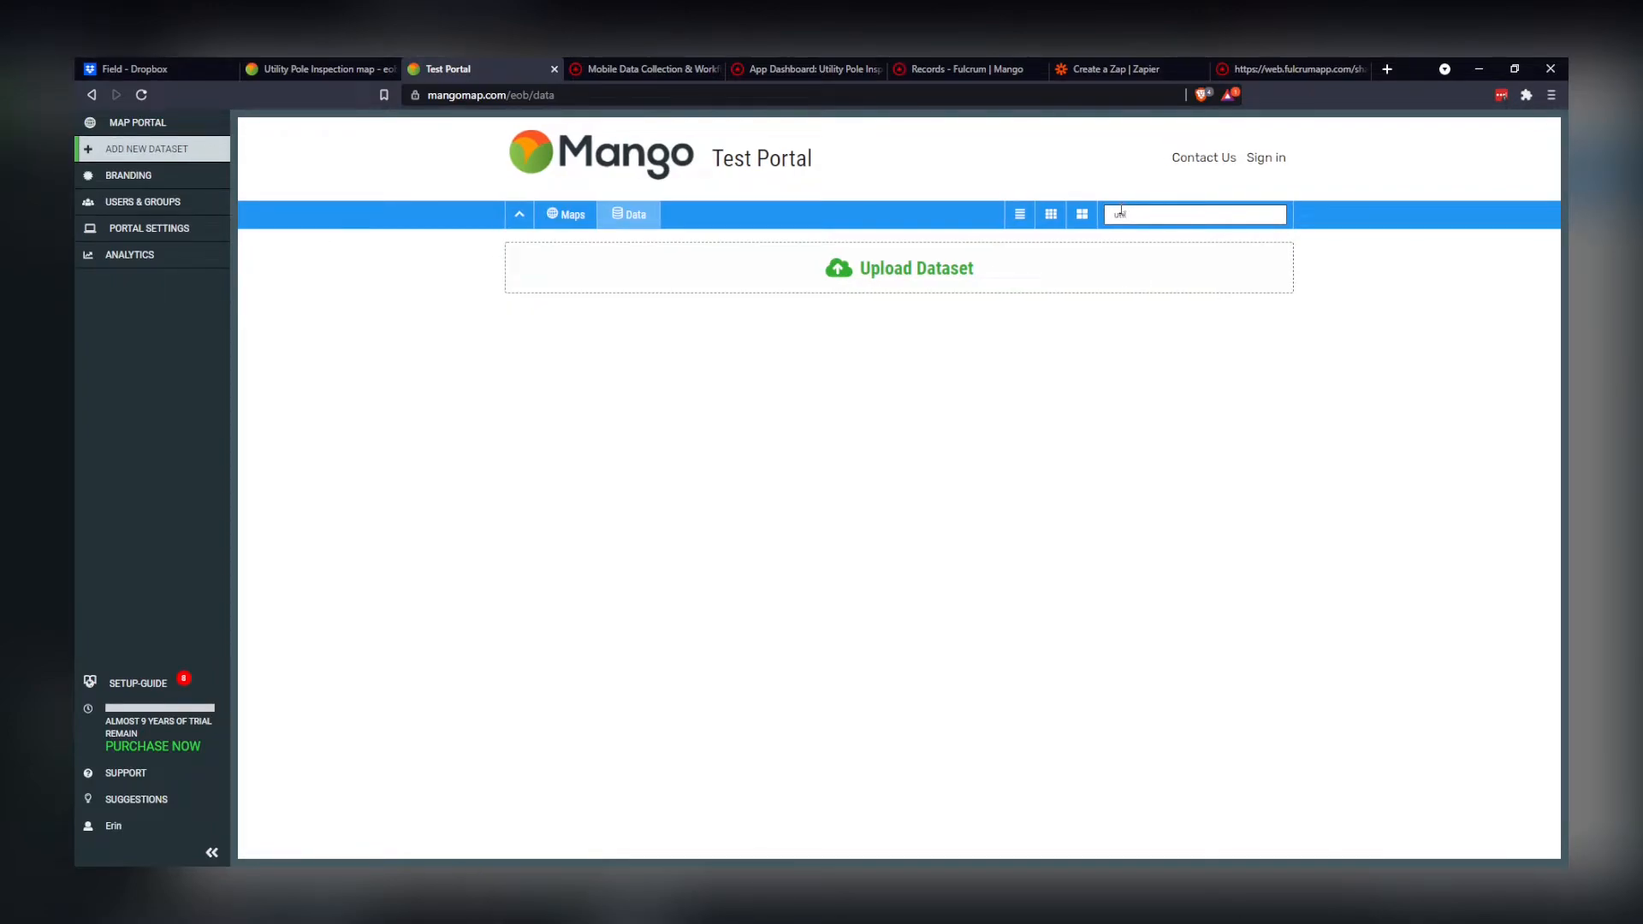
pyautogui.click(649, 323)
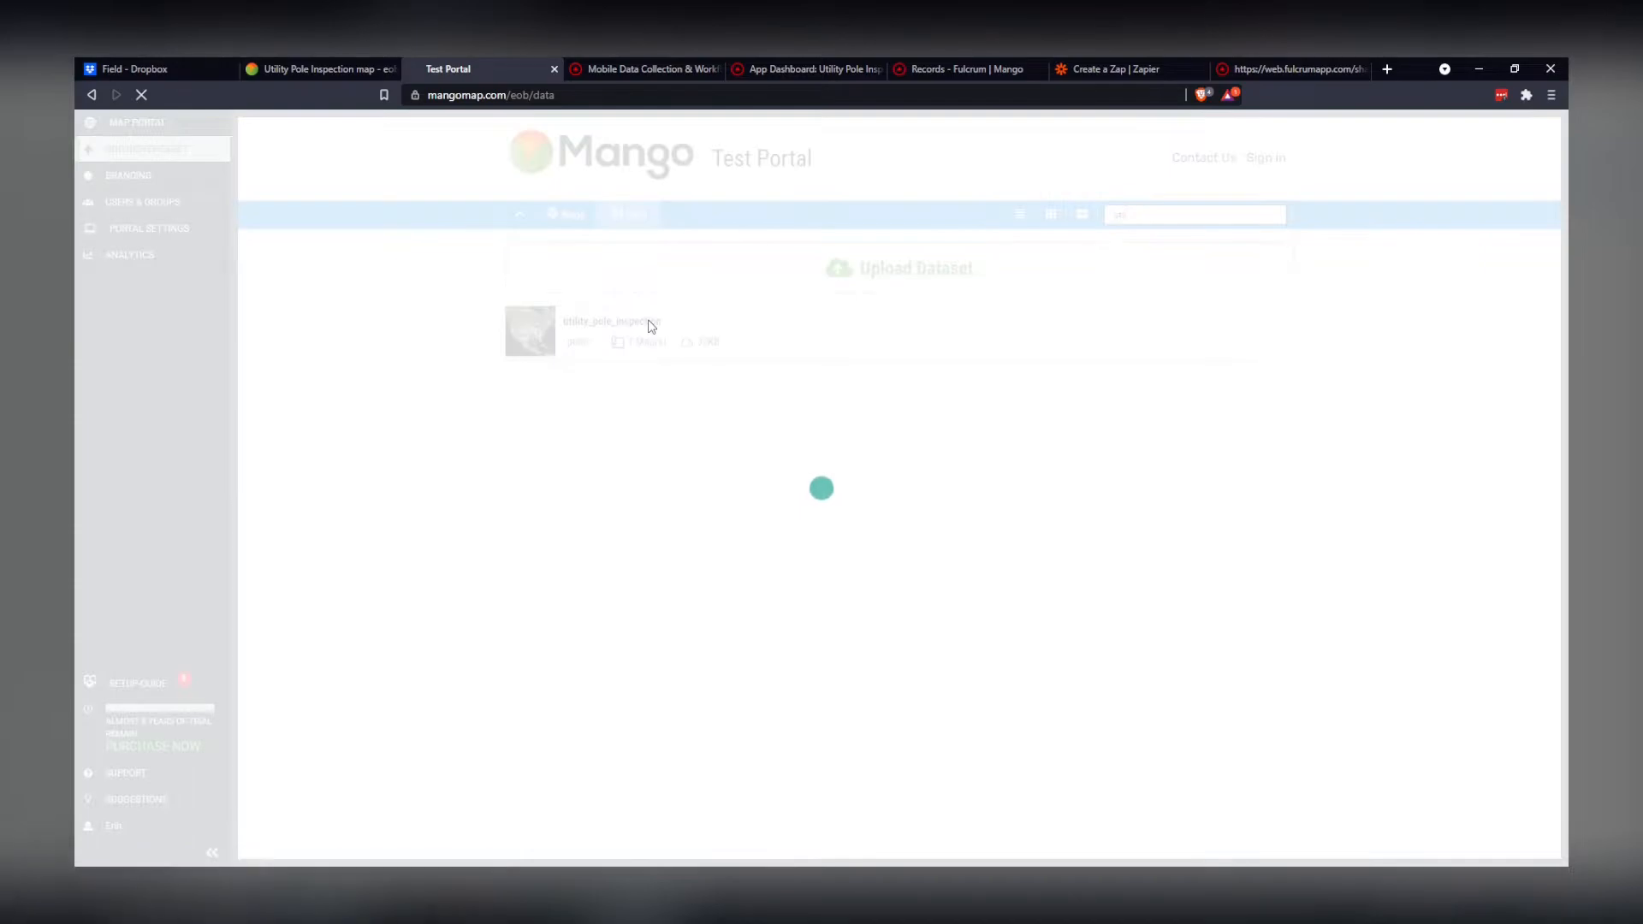
# Open data sync for the utility_pole_inspection dataset, connect it to Dropbox and set the data type to Spreadsheet (CSV)
pyautogui.click(333, 80)
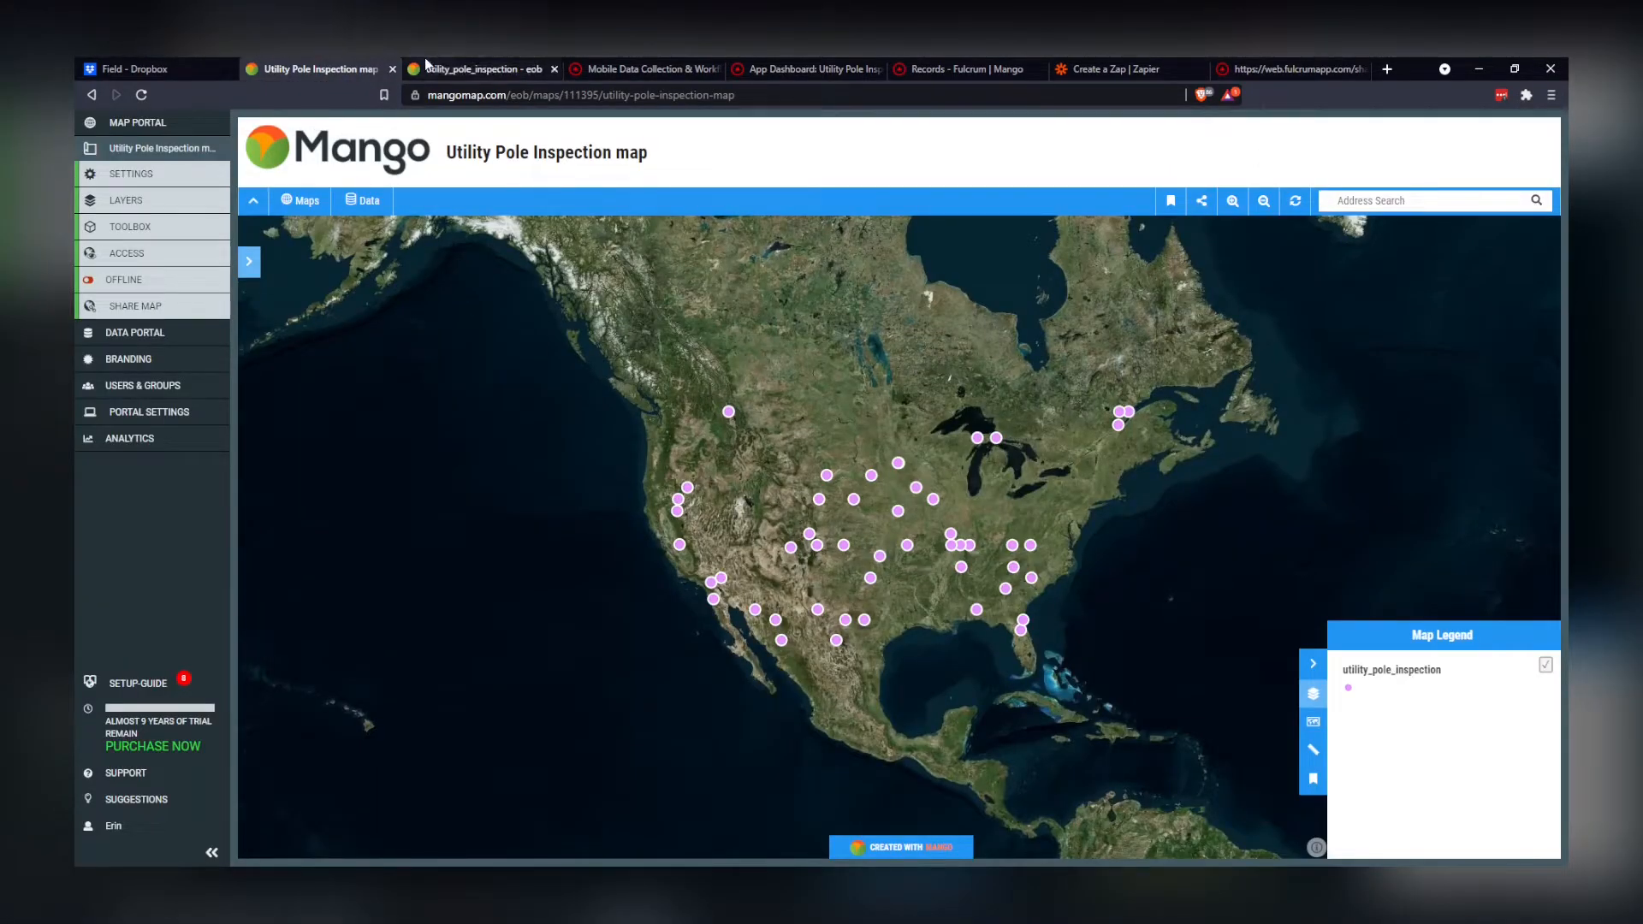
pyautogui.click(502, 71)
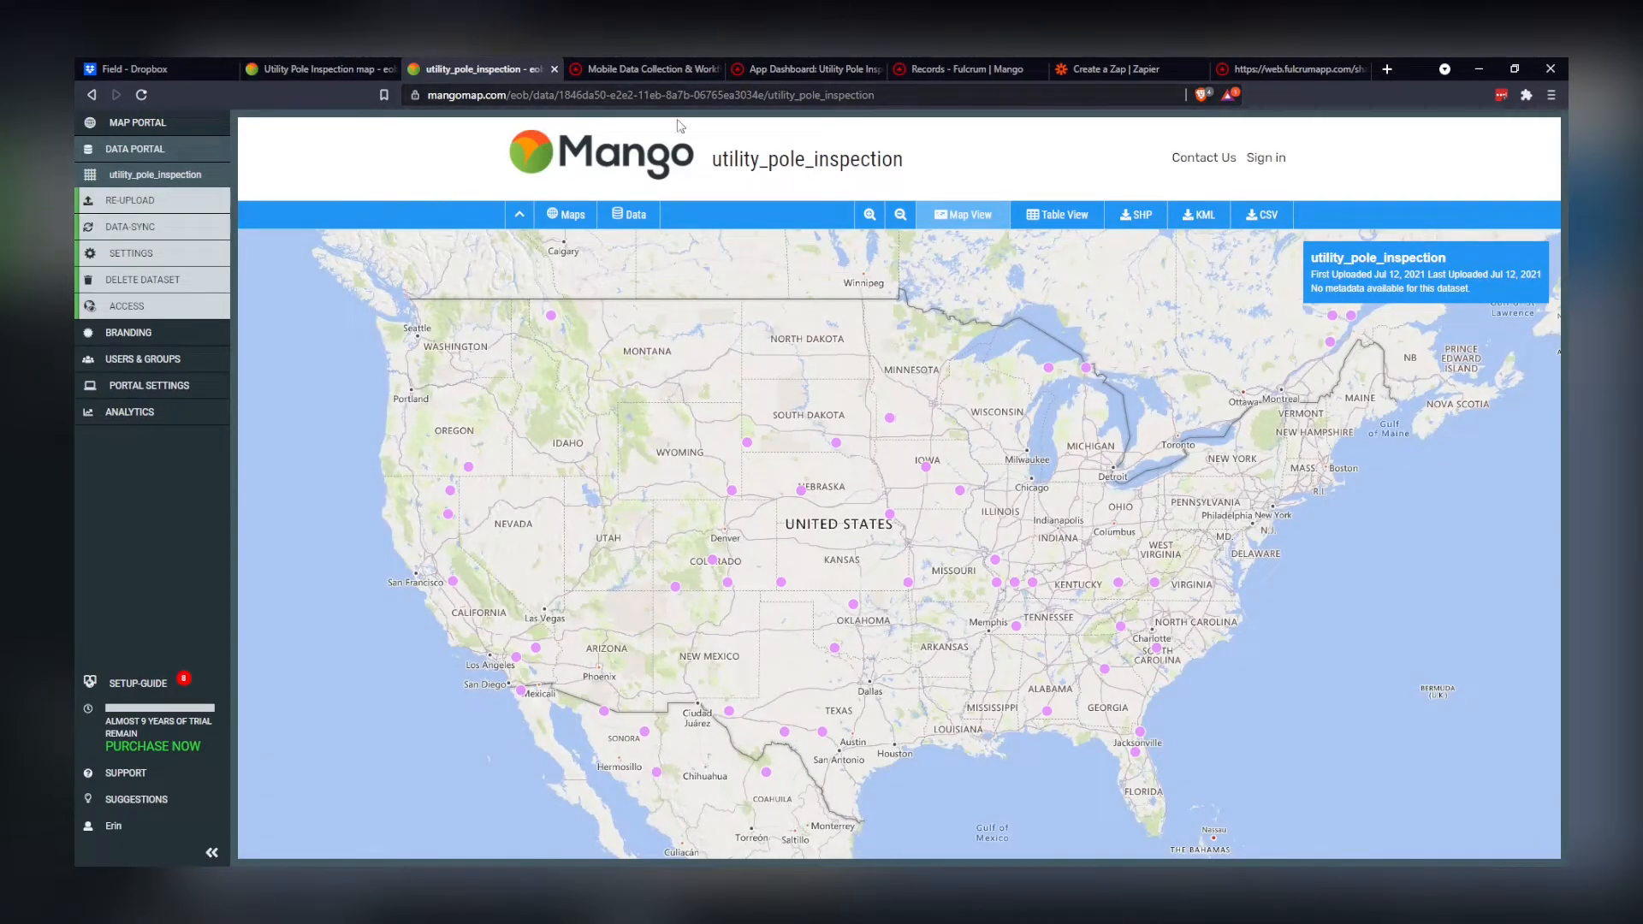
pyautogui.click(110, 229)
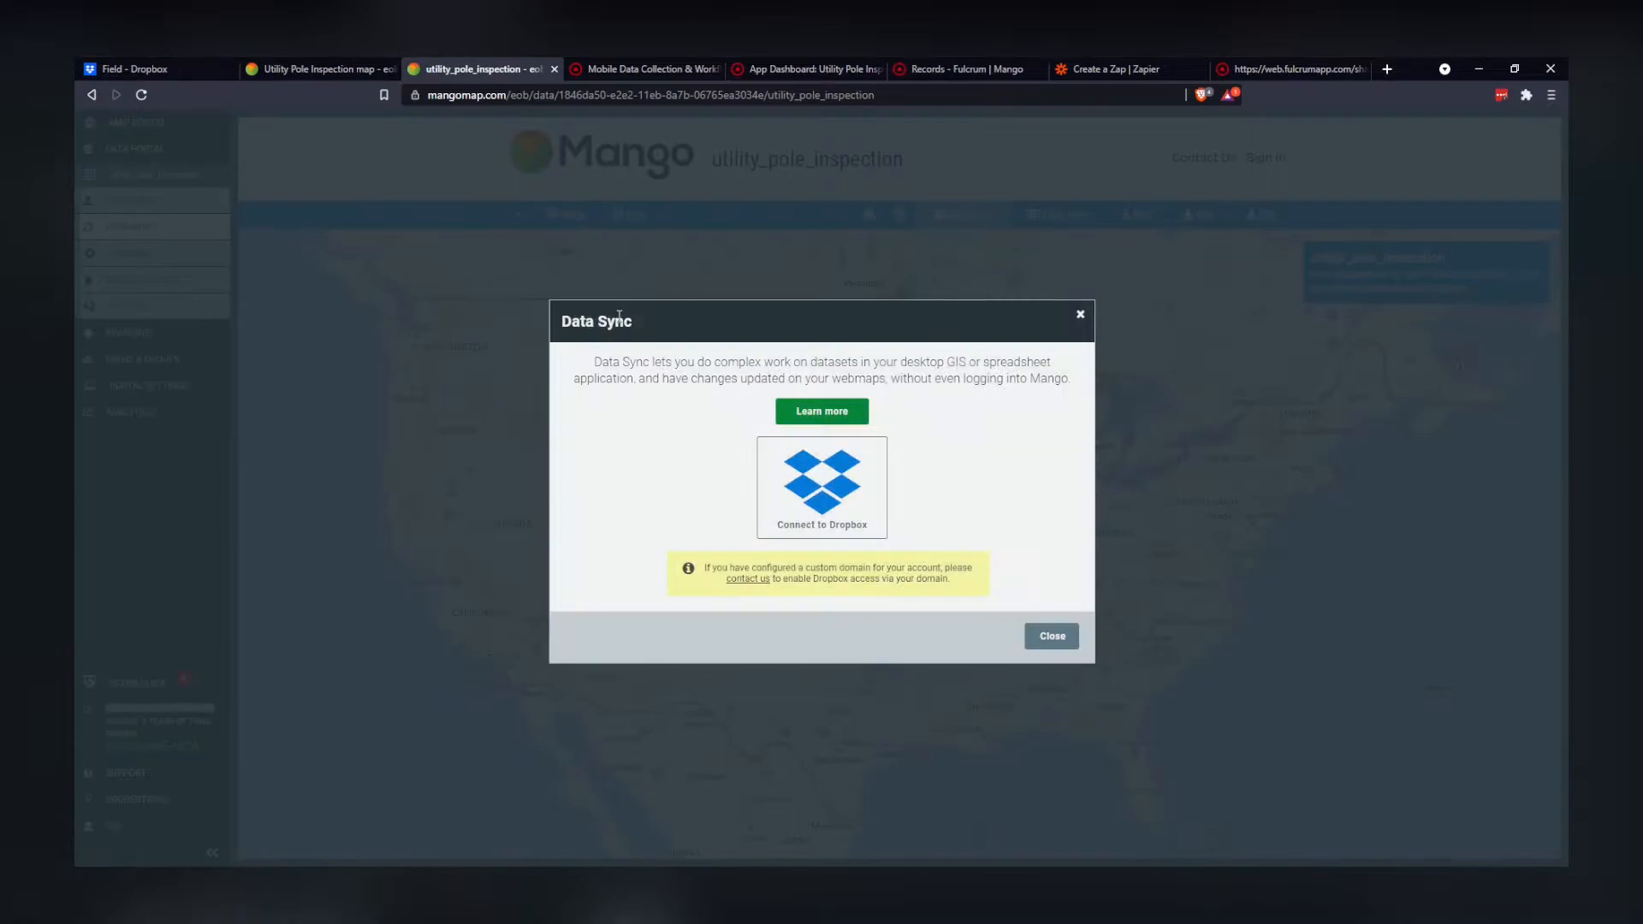
pyautogui.click(834, 497)
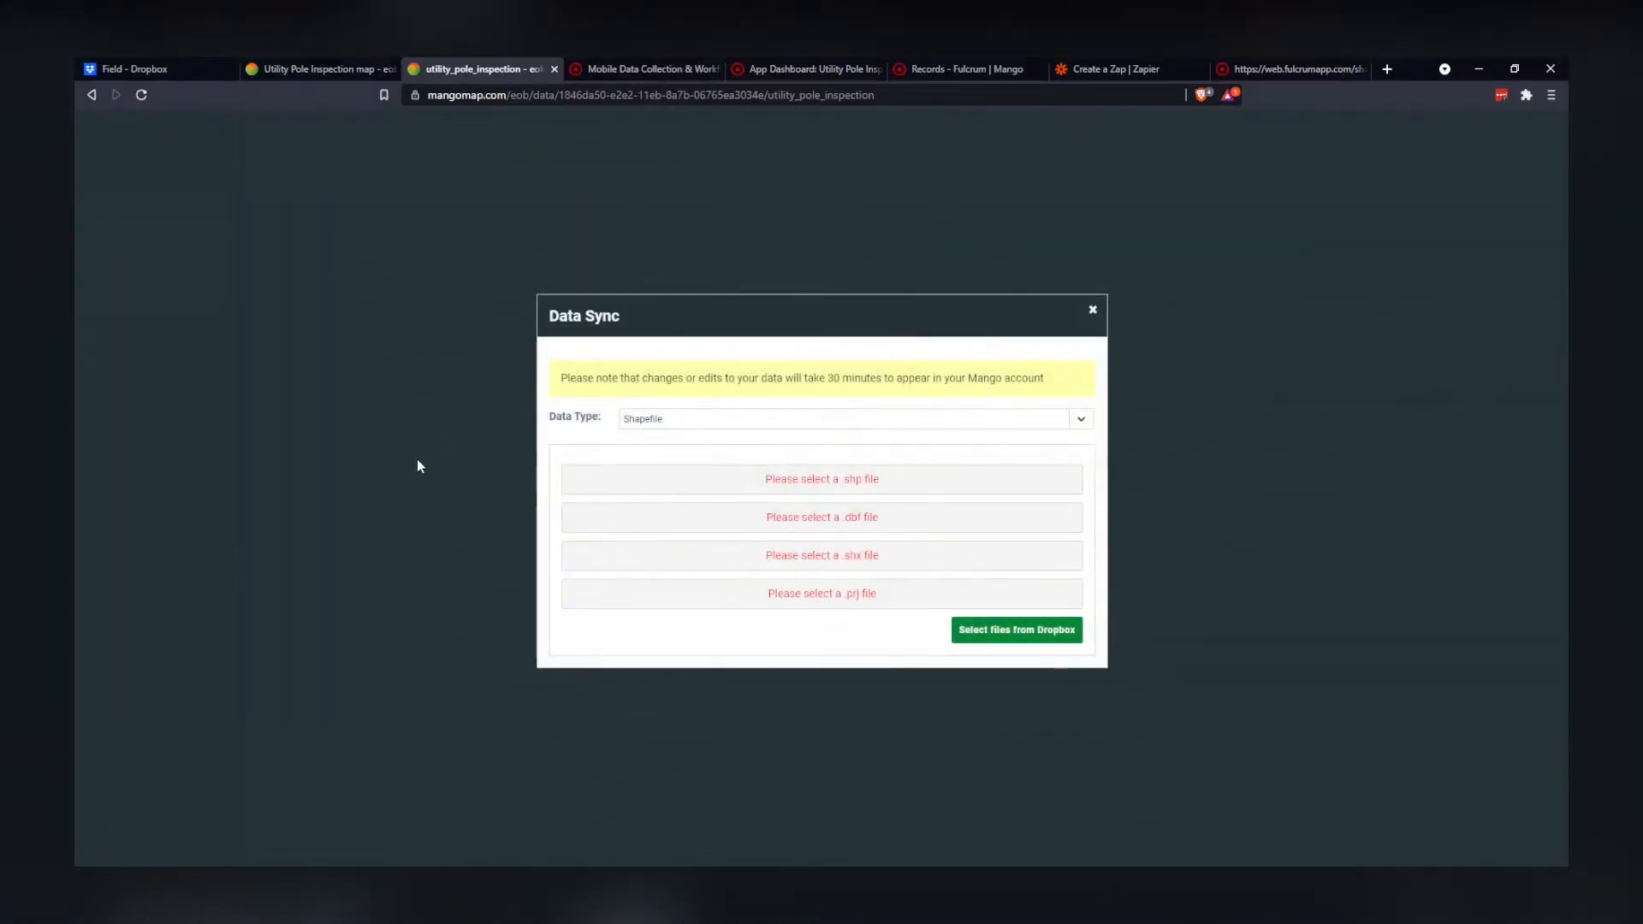
pyautogui.click(699, 423)
pyautogui.click(676, 461)
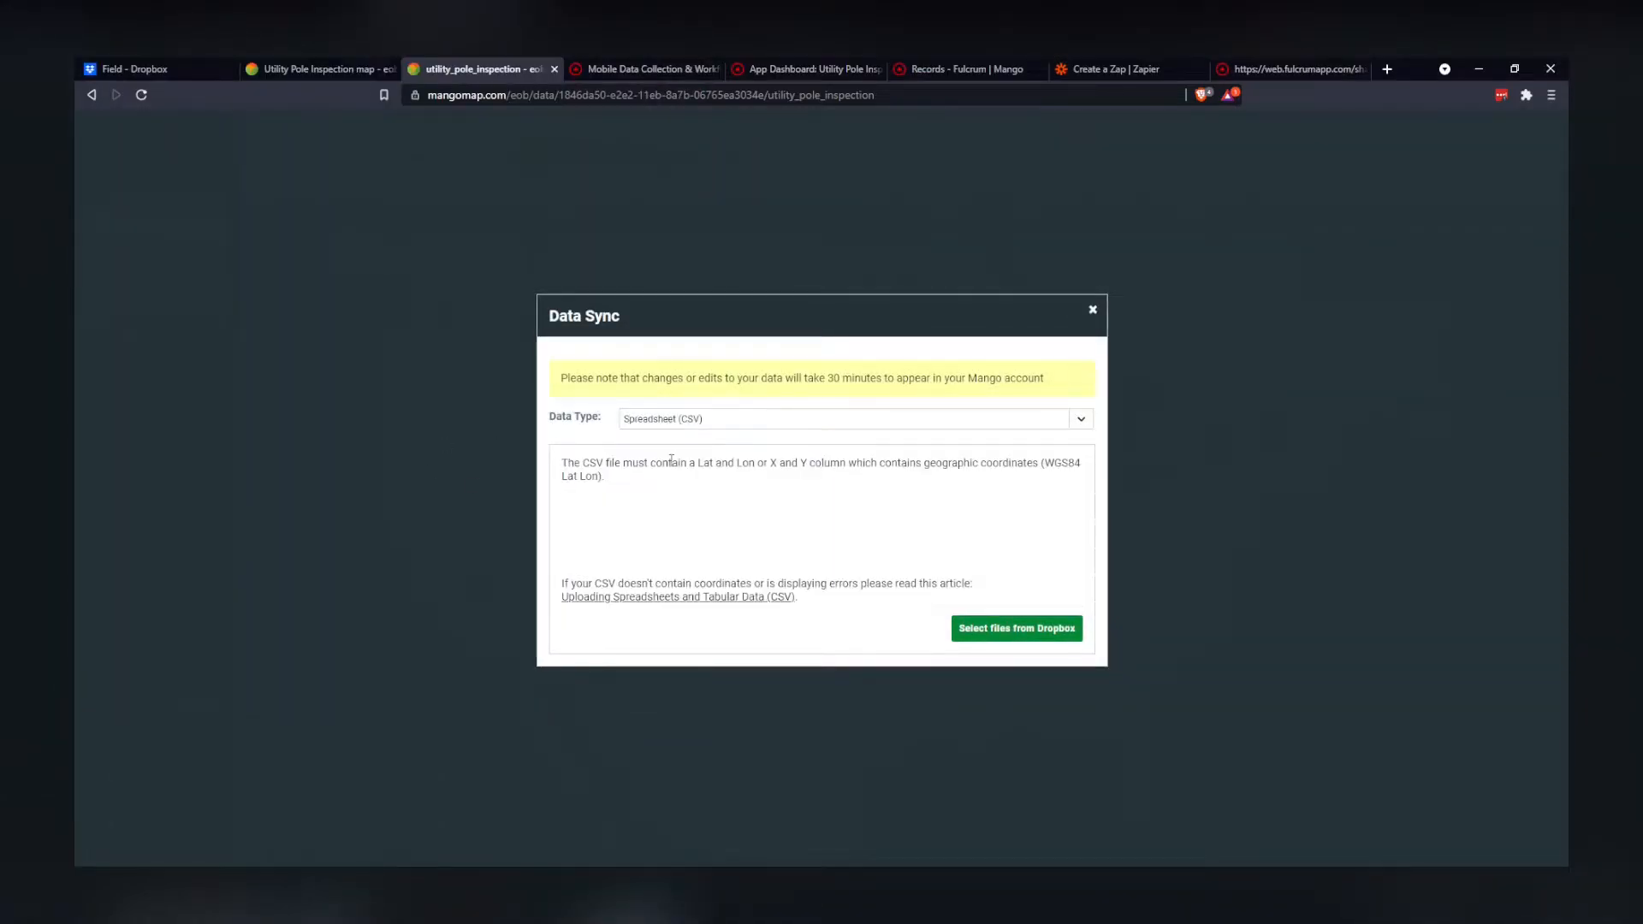
# Choose utility_pole_inspection.csv from the Dropbox Field folder as the sync file and save the data sync
pyautogui.click(1029, 630)
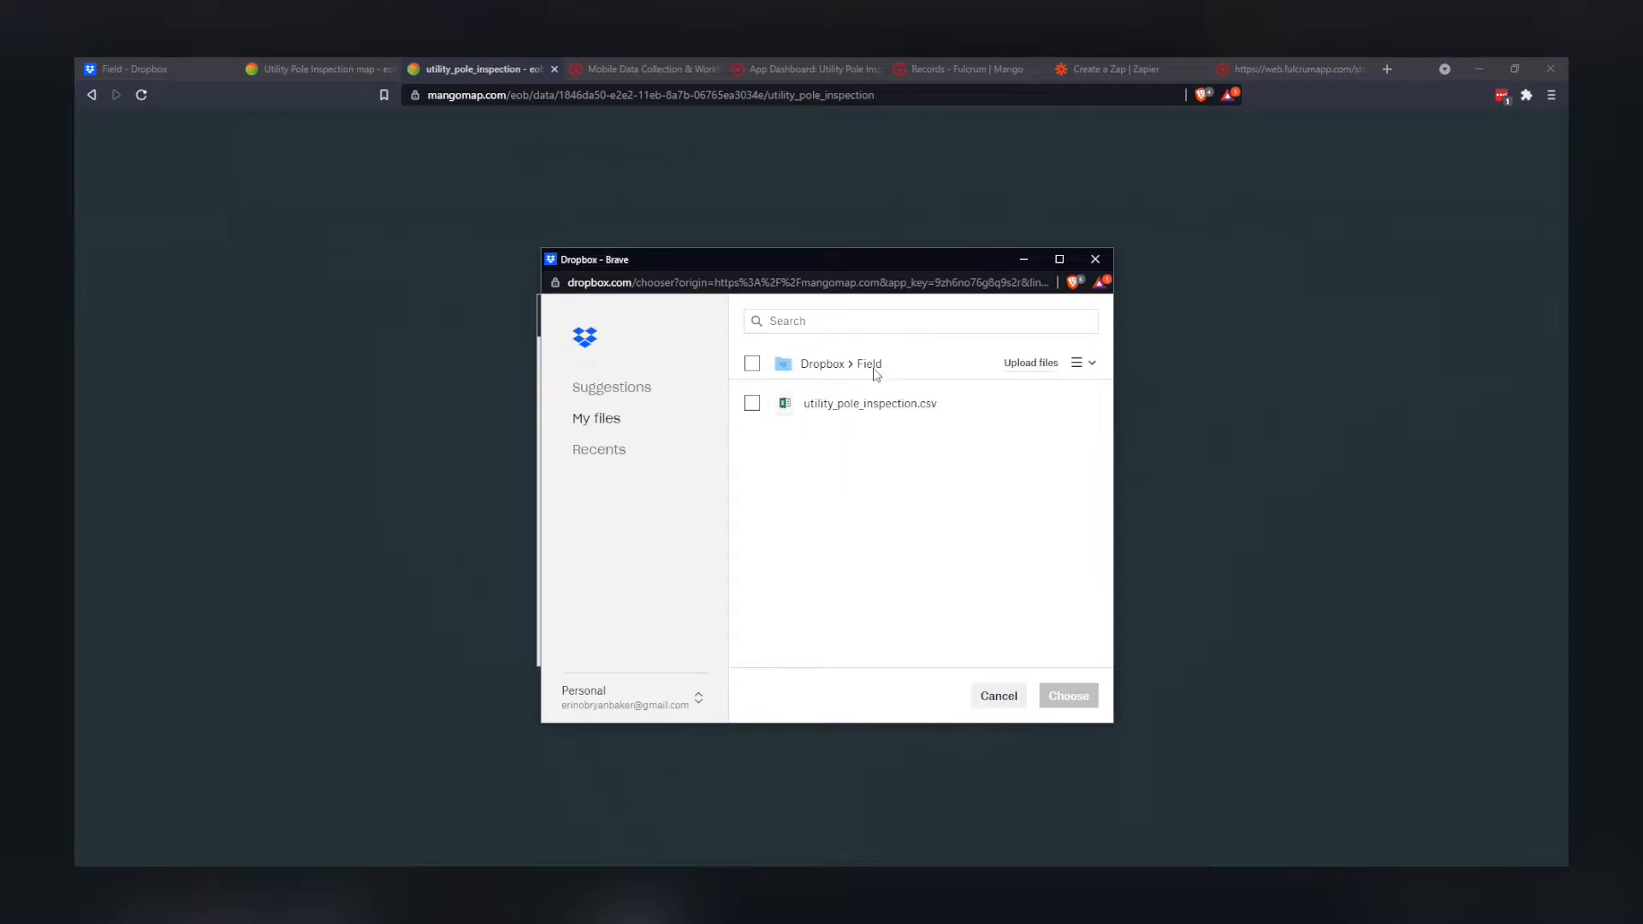
pyautogui.click(752, 404)
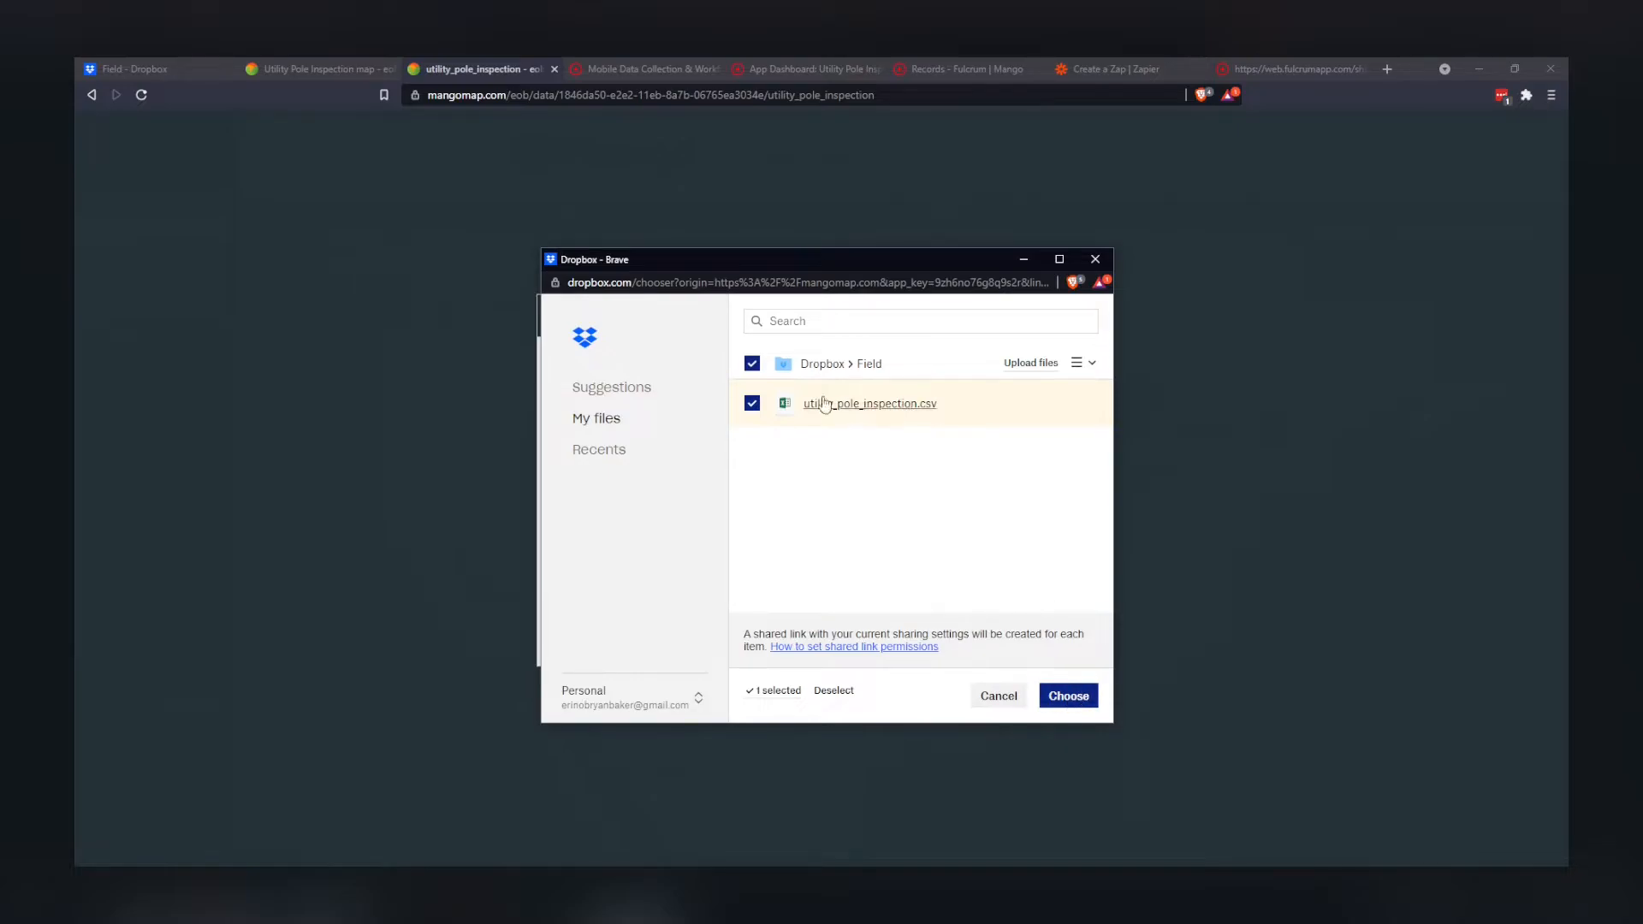
pyautogui.click(315, 68)
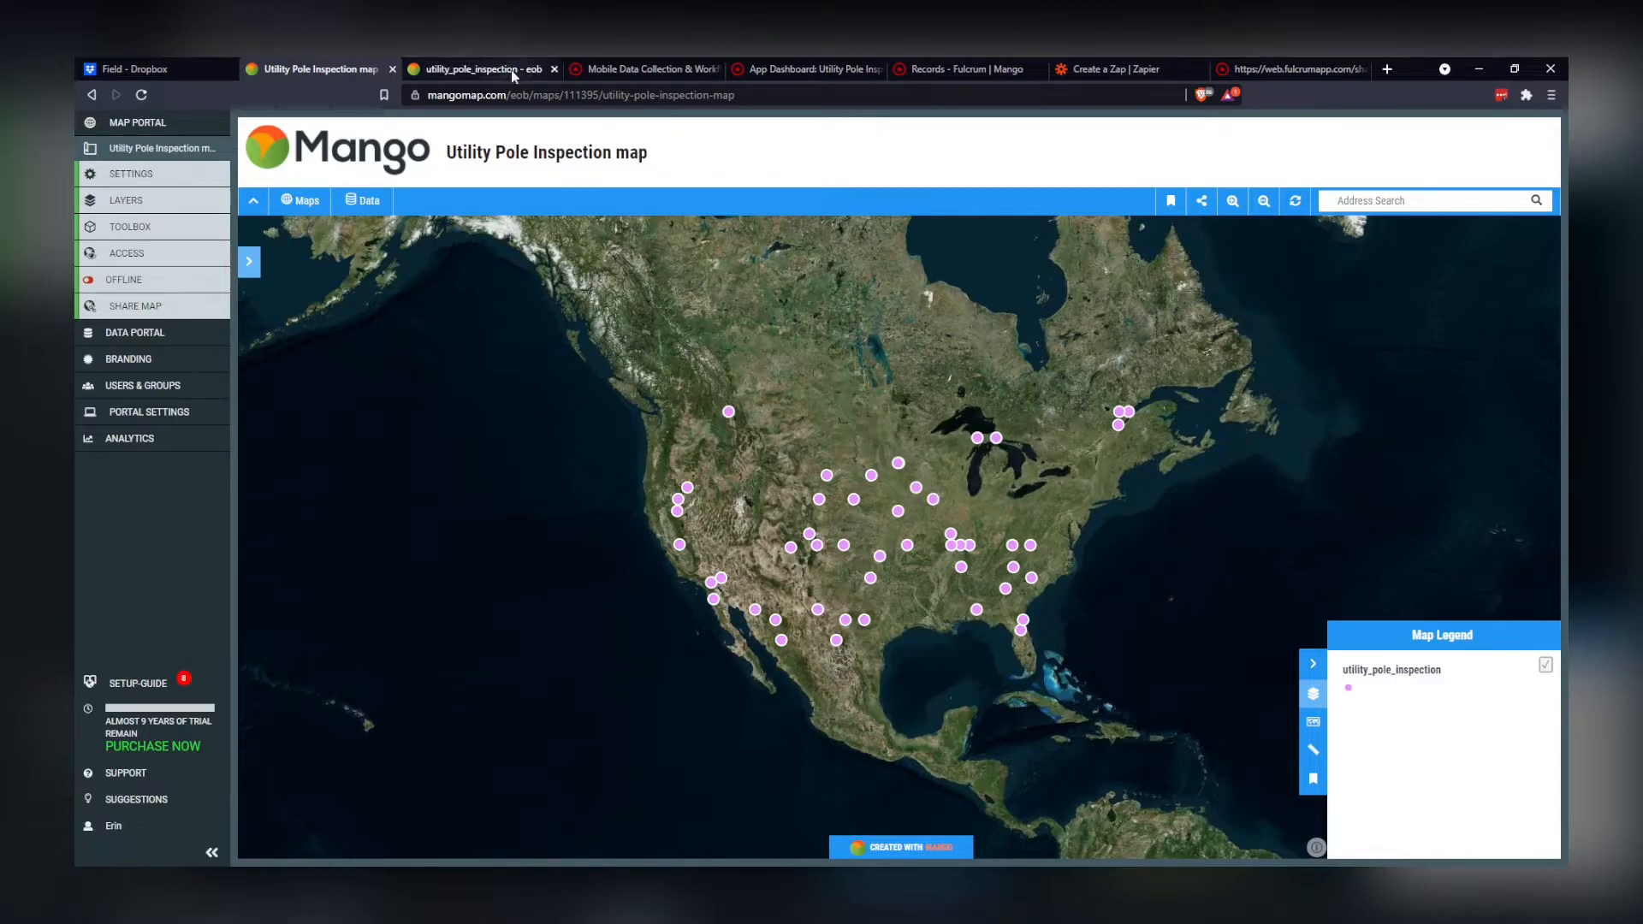
pyautogui.click(484, 69)
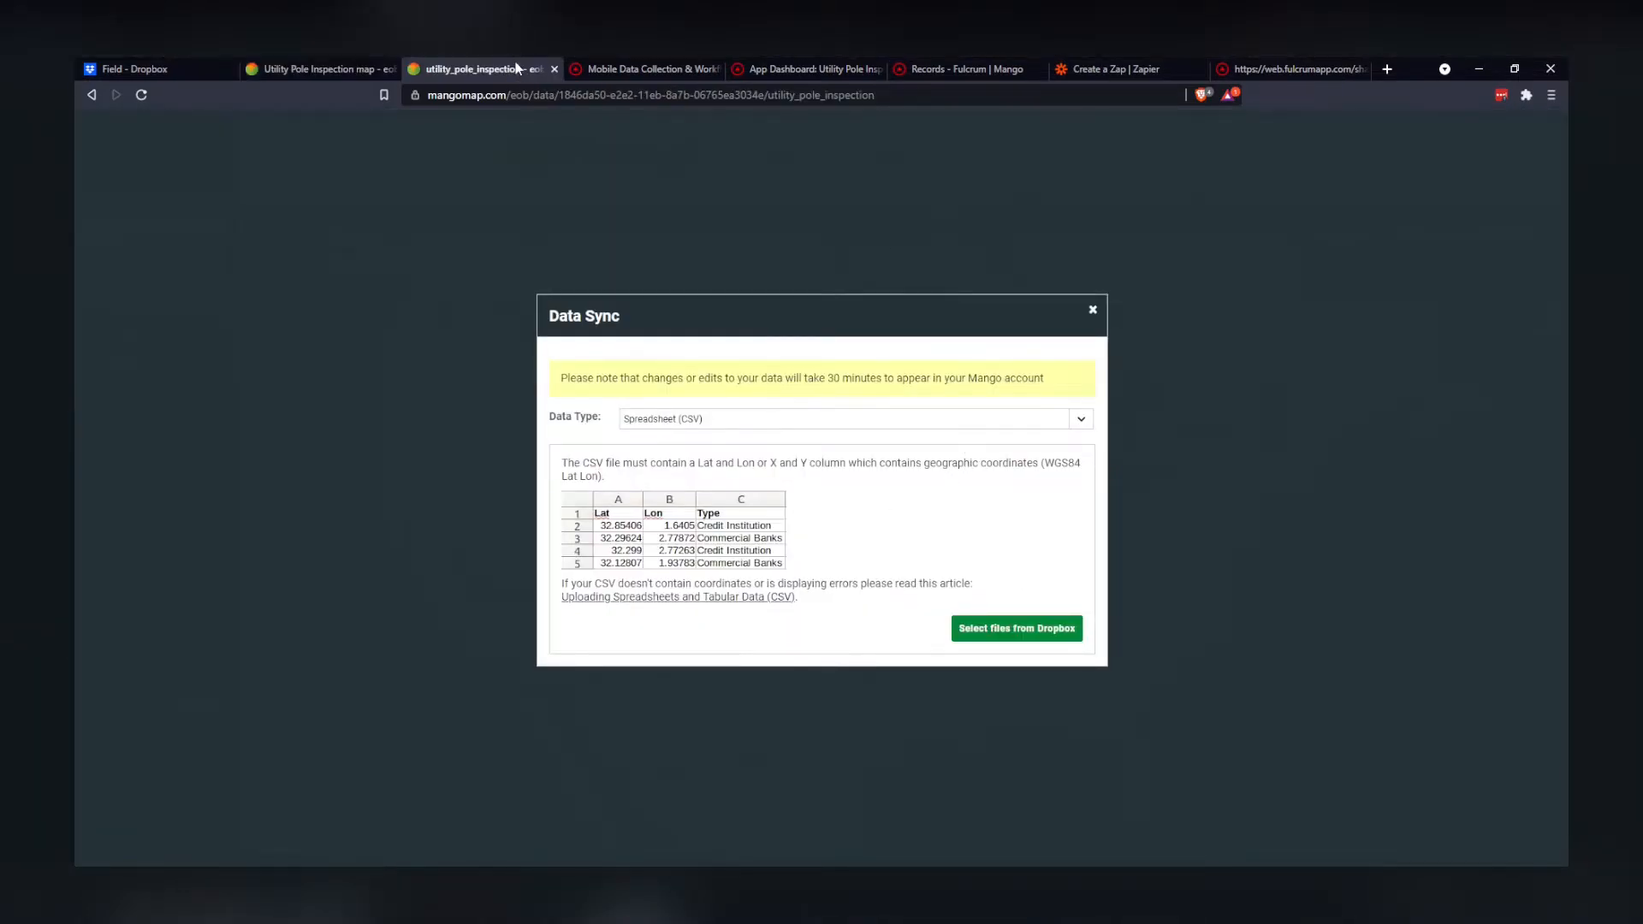
pyautogui.hotkey('alt', 'Tab')
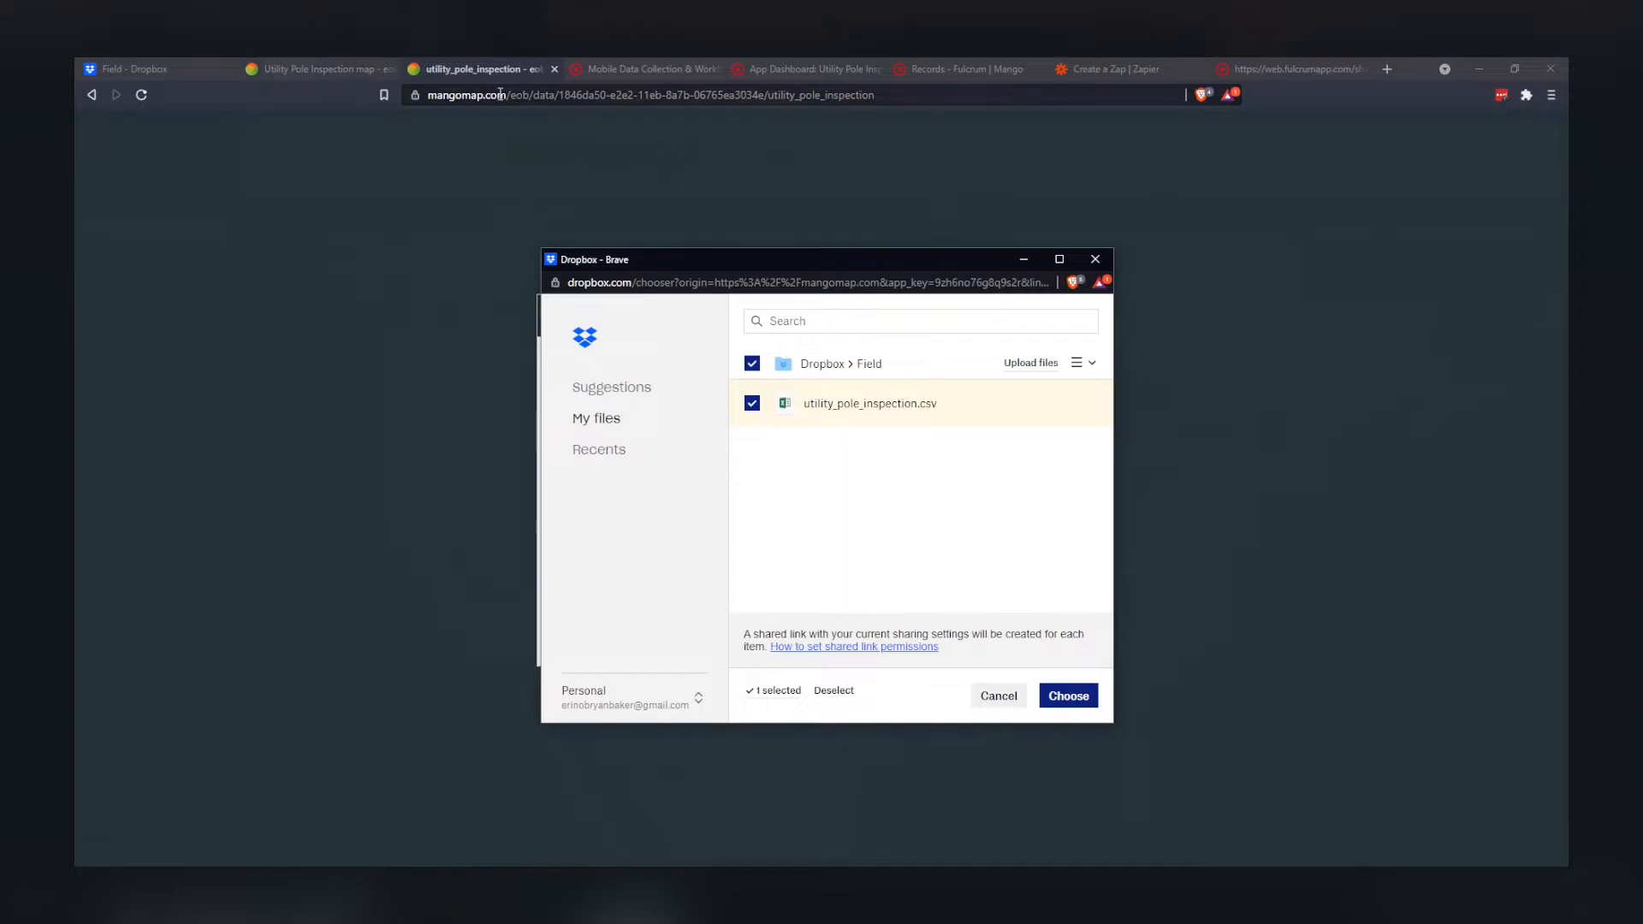
pyautogui.click(1077, 698)
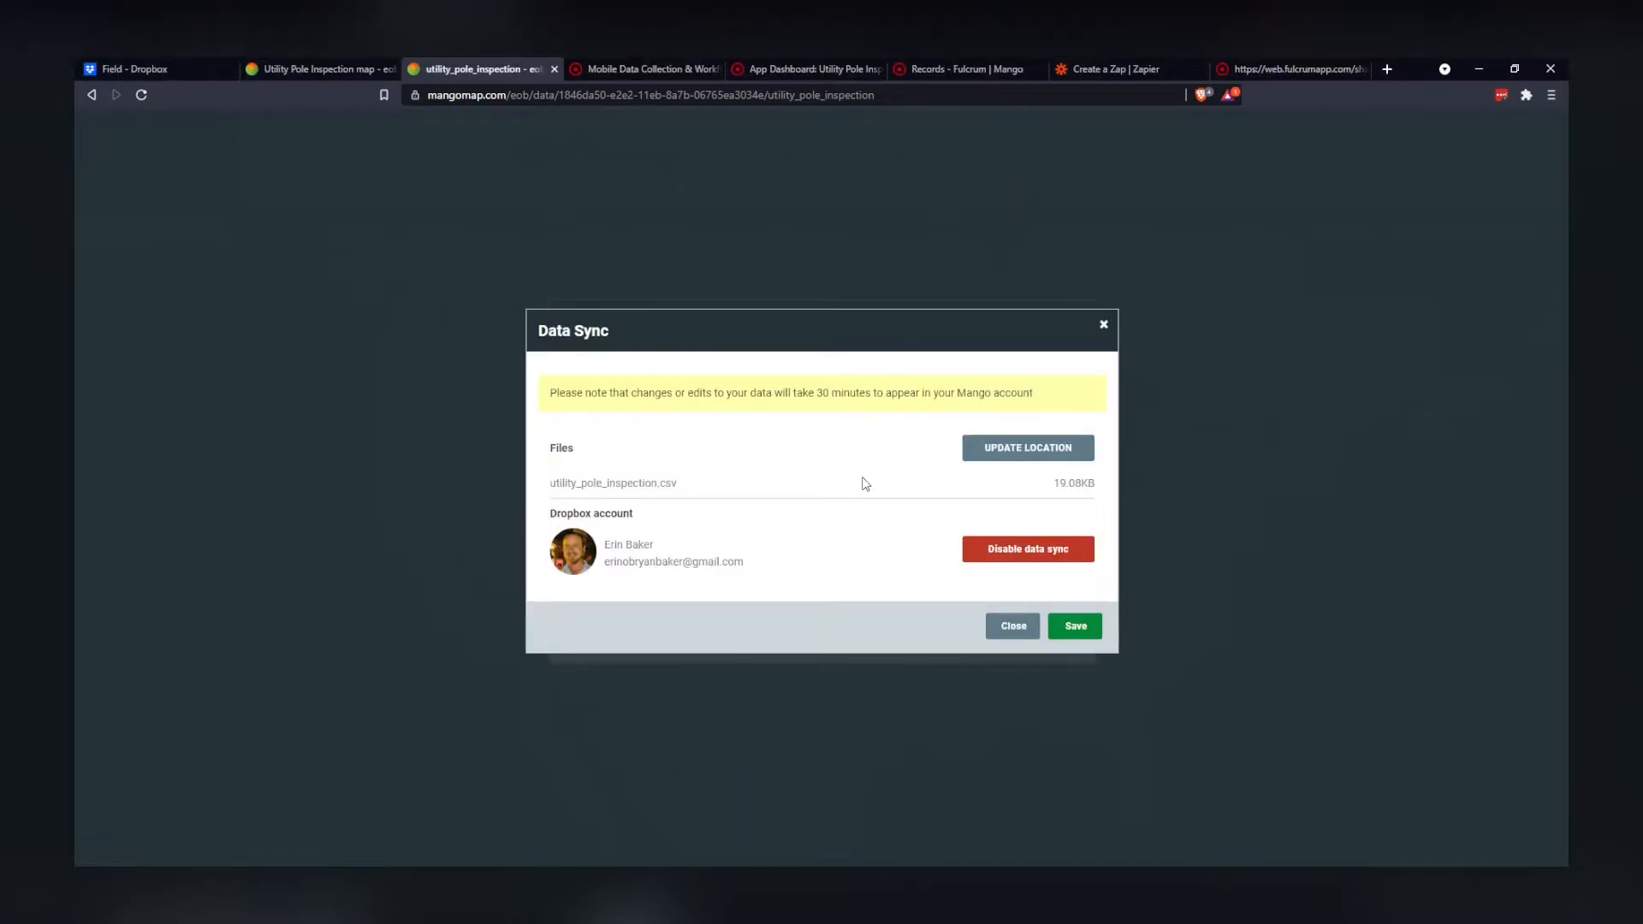
pyautogui.click(1069, 627)
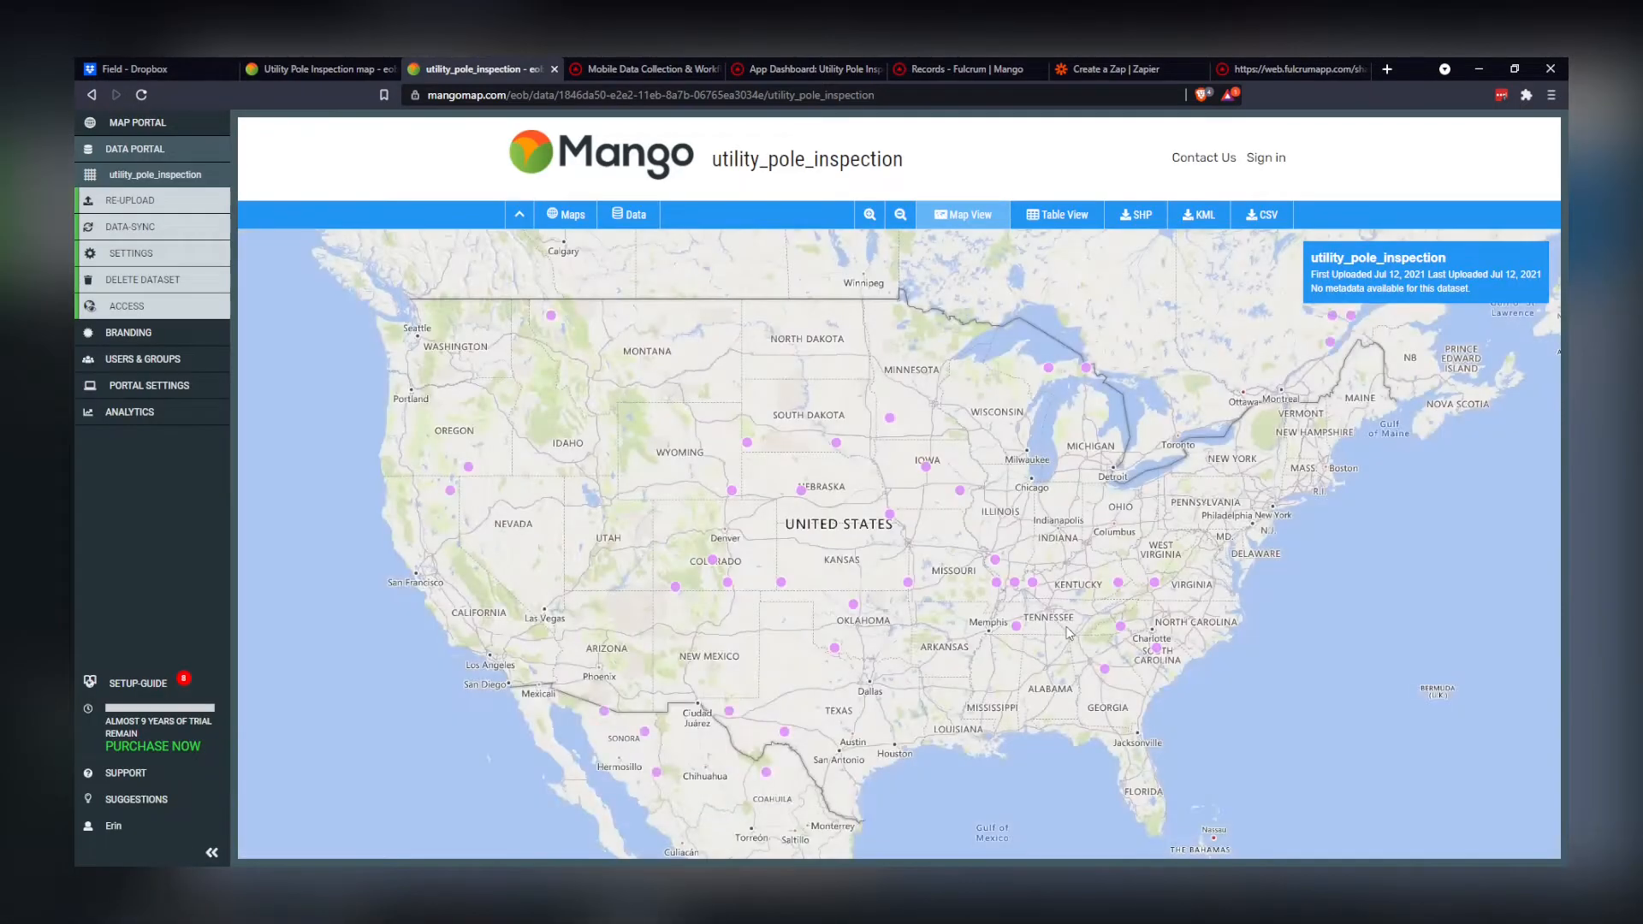
# Reopen the dataset's data sync settings, check the linked CSV file and close them
pyautogui.click(143, 225)
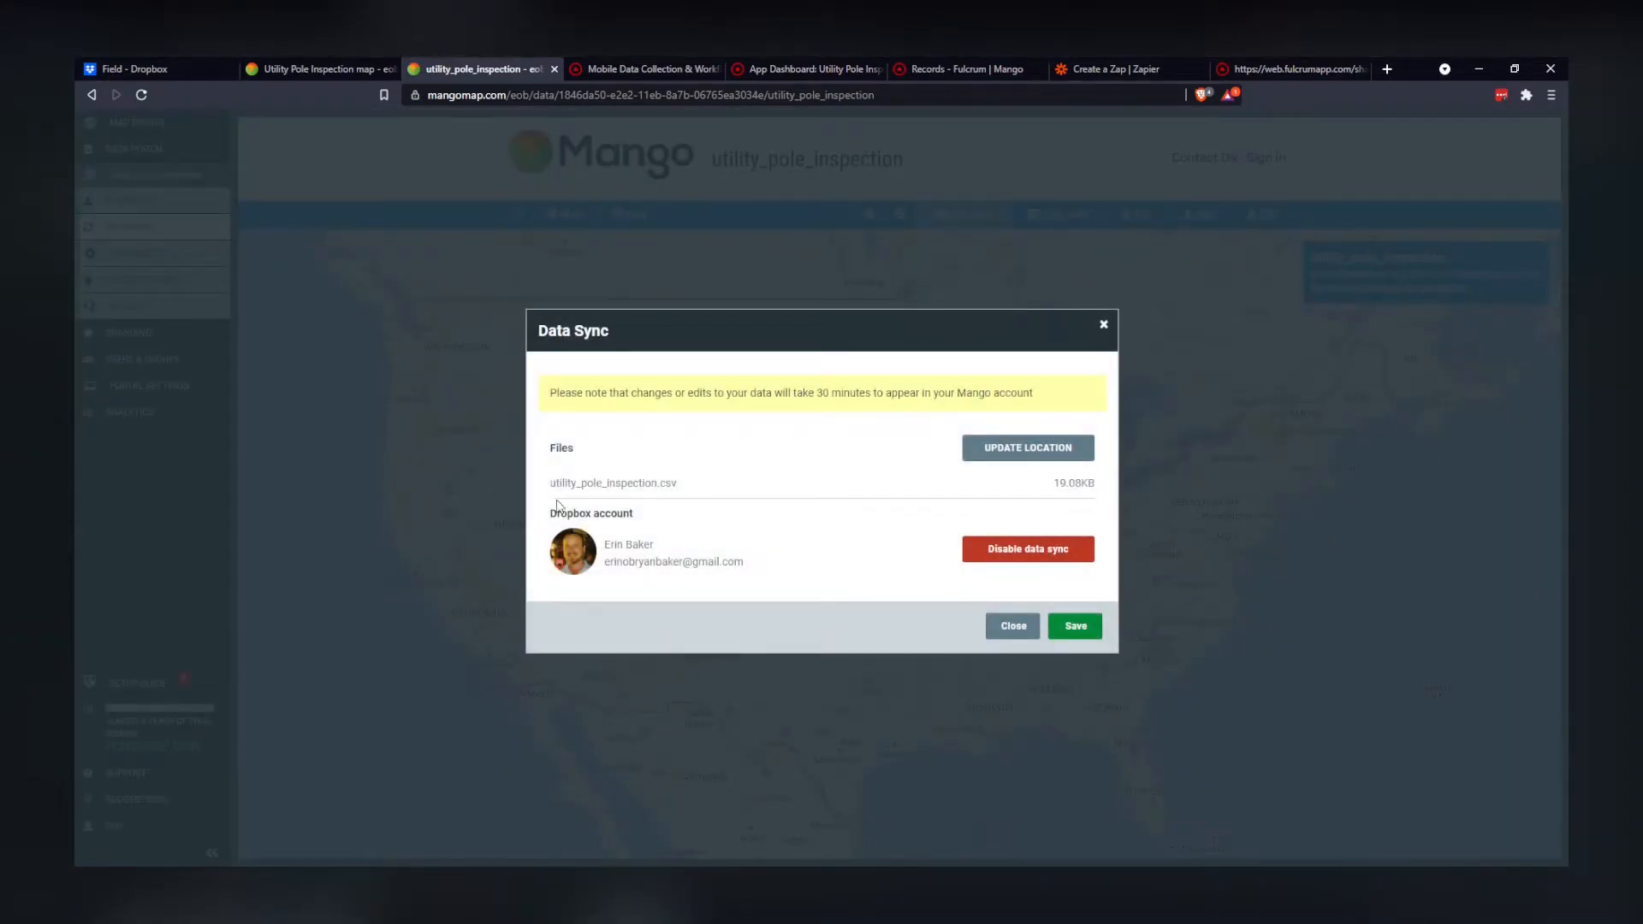
pyautogui.moveTo(549, 485); pyautogui.dragTo(832, 488)
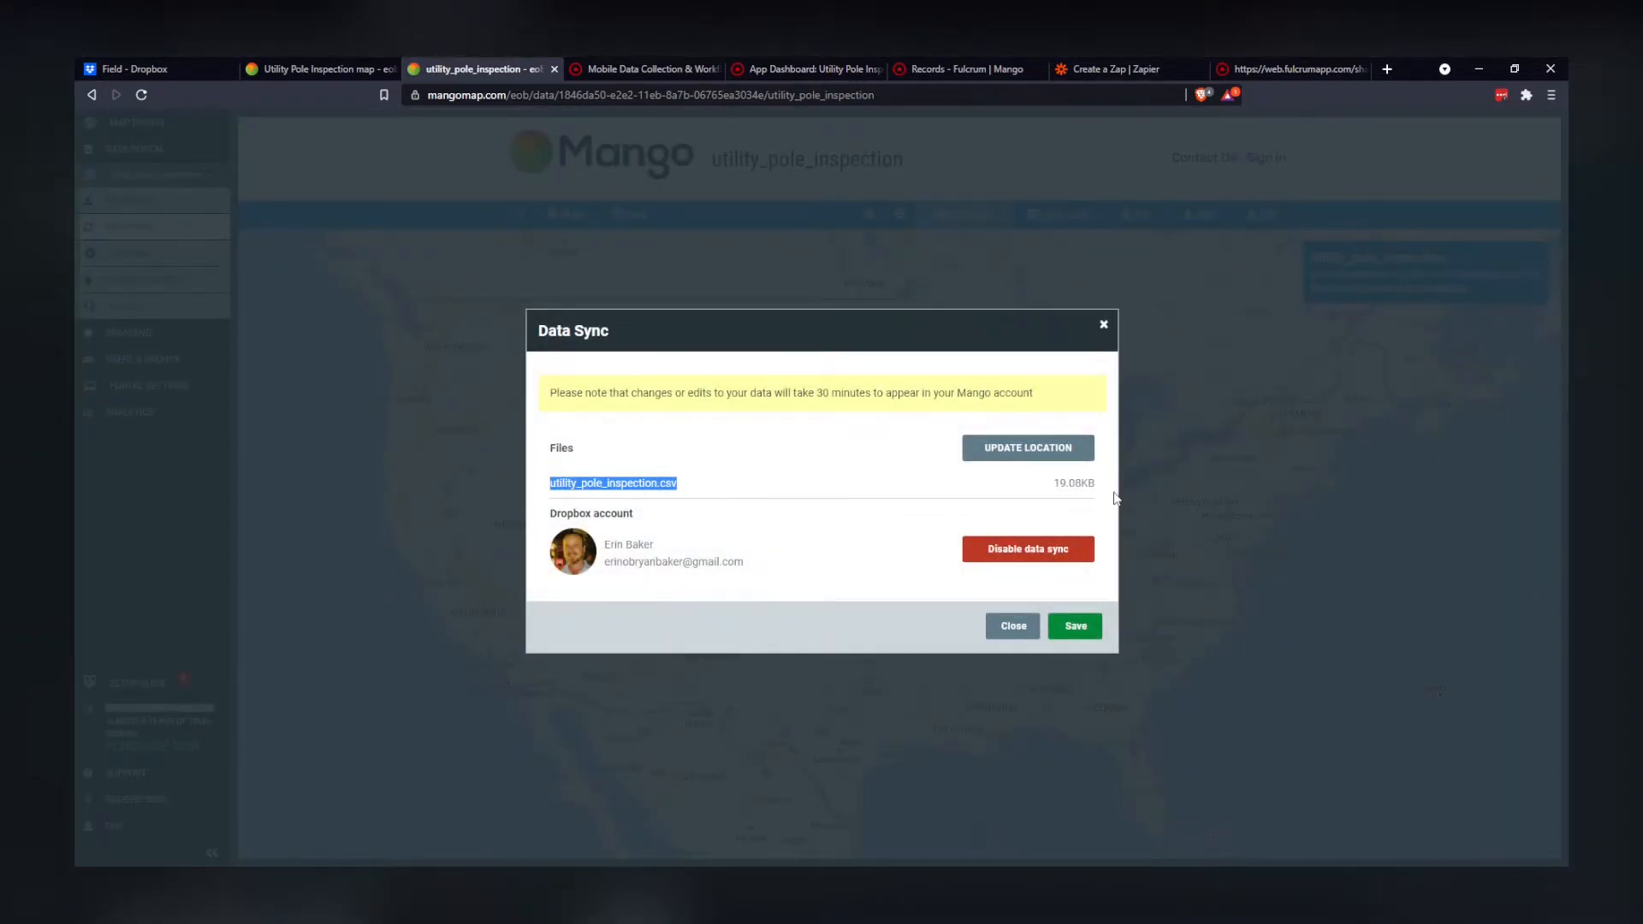
pyautogui.click(783, 484)
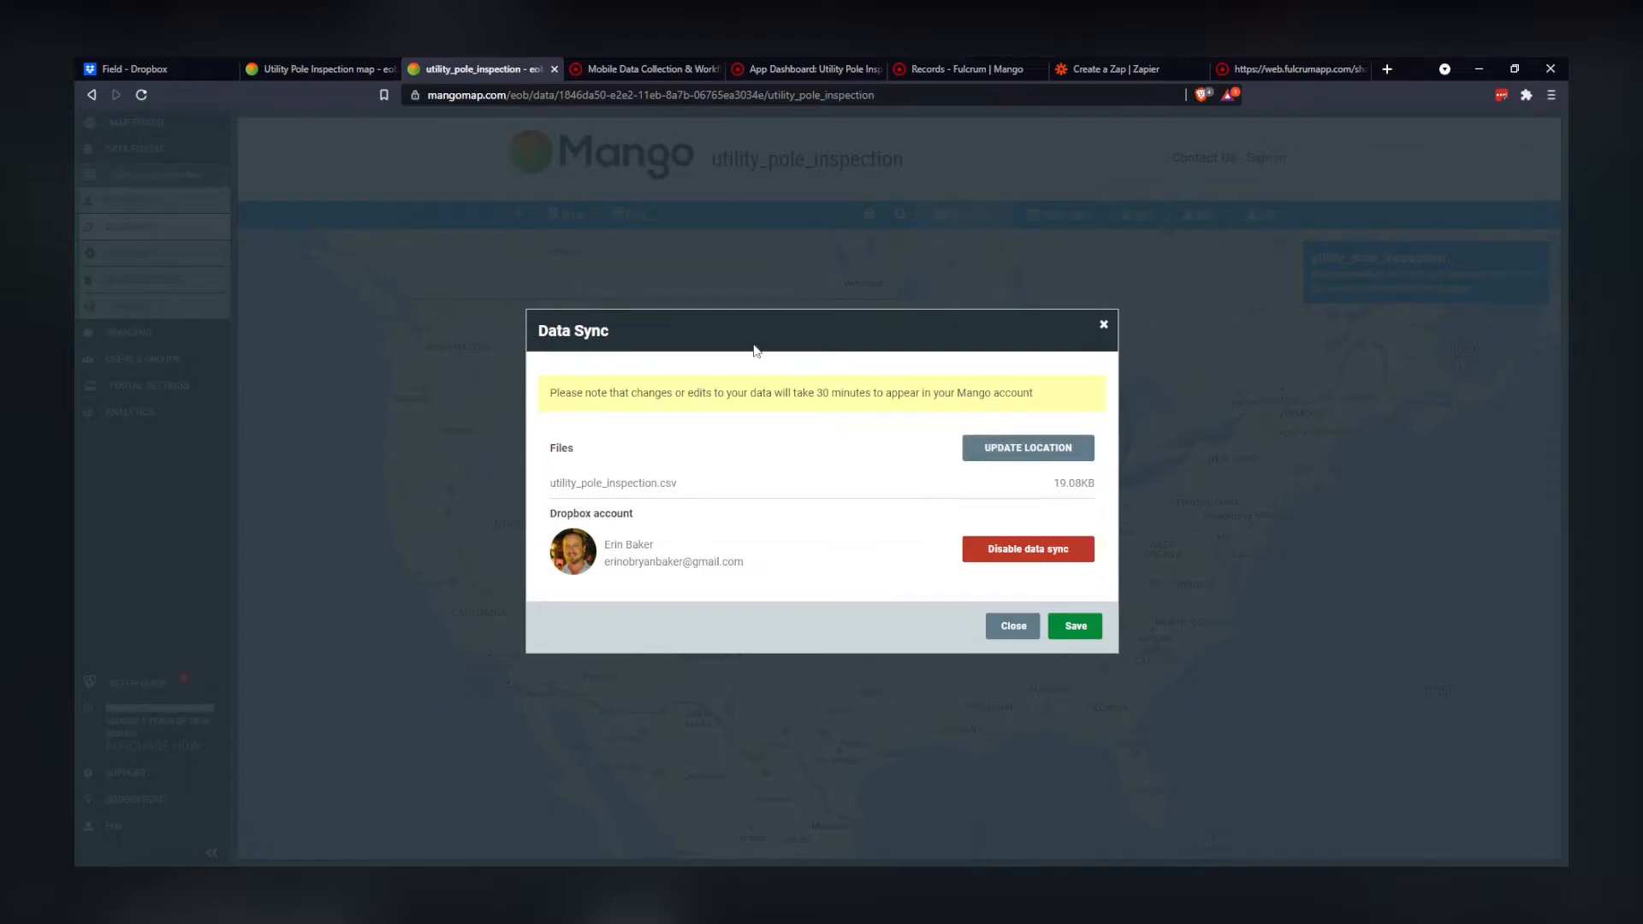
pyautogui.click(1103, 325)
# Review the Field folder in Dropbox, the Mango inspection map and dataset, and the Utility Pole Inspection records in Fulcrum
pyautogui.click(205, 69)
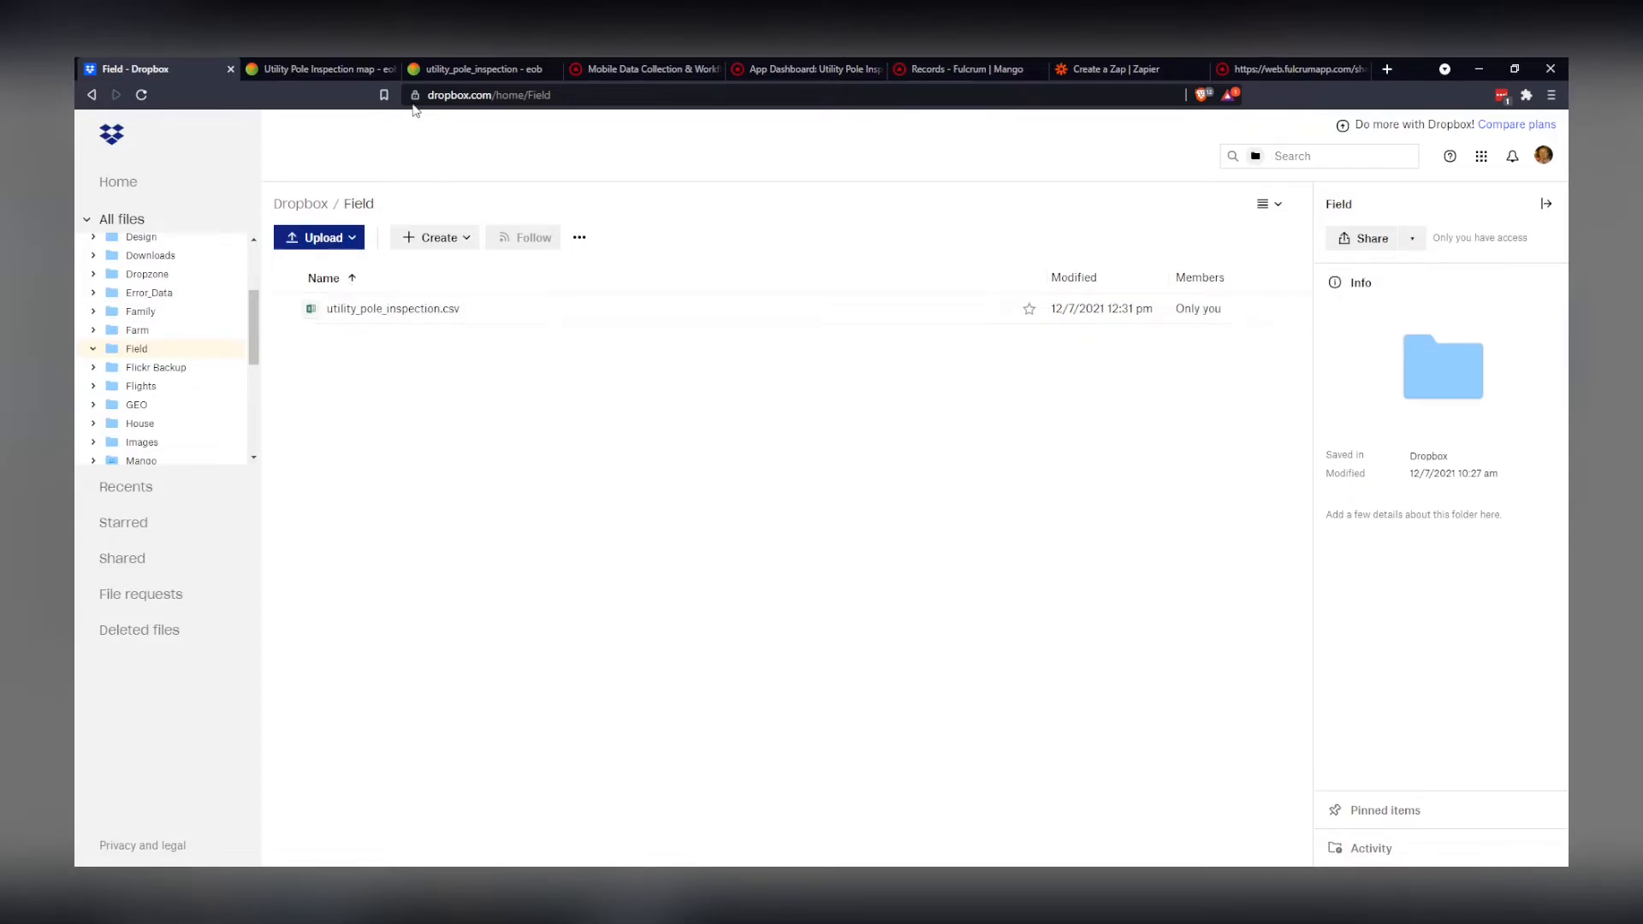
pyautogui.click(347, 73)
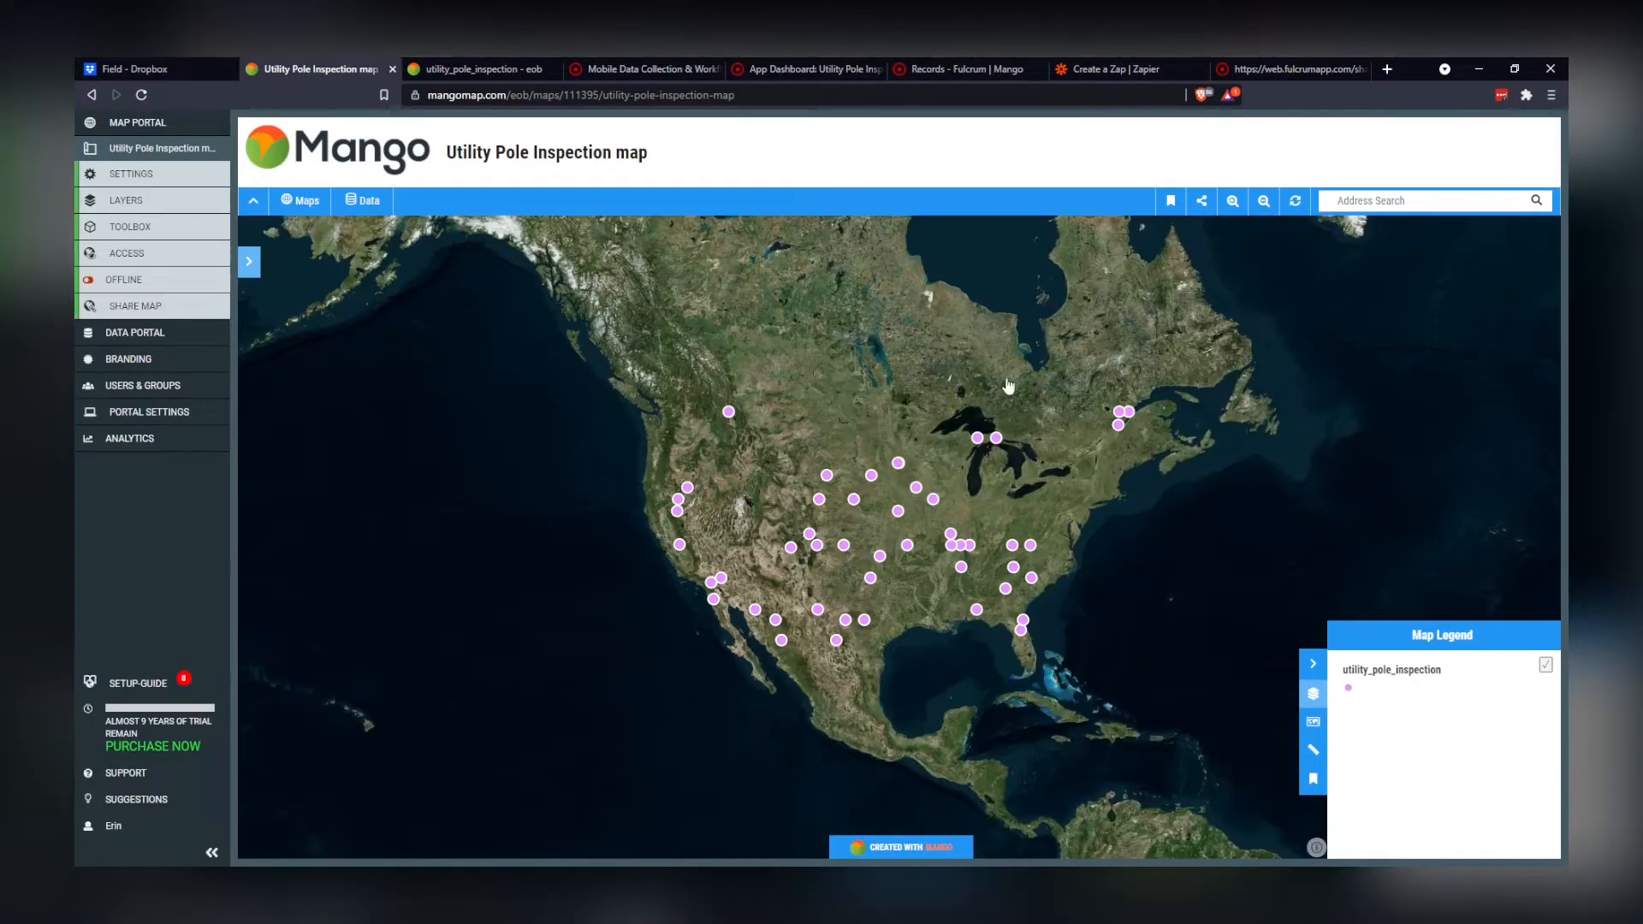
pyautogui.click(473, 76)
pyautogui.click(350, 72)
pyautogui.click(479, 68)
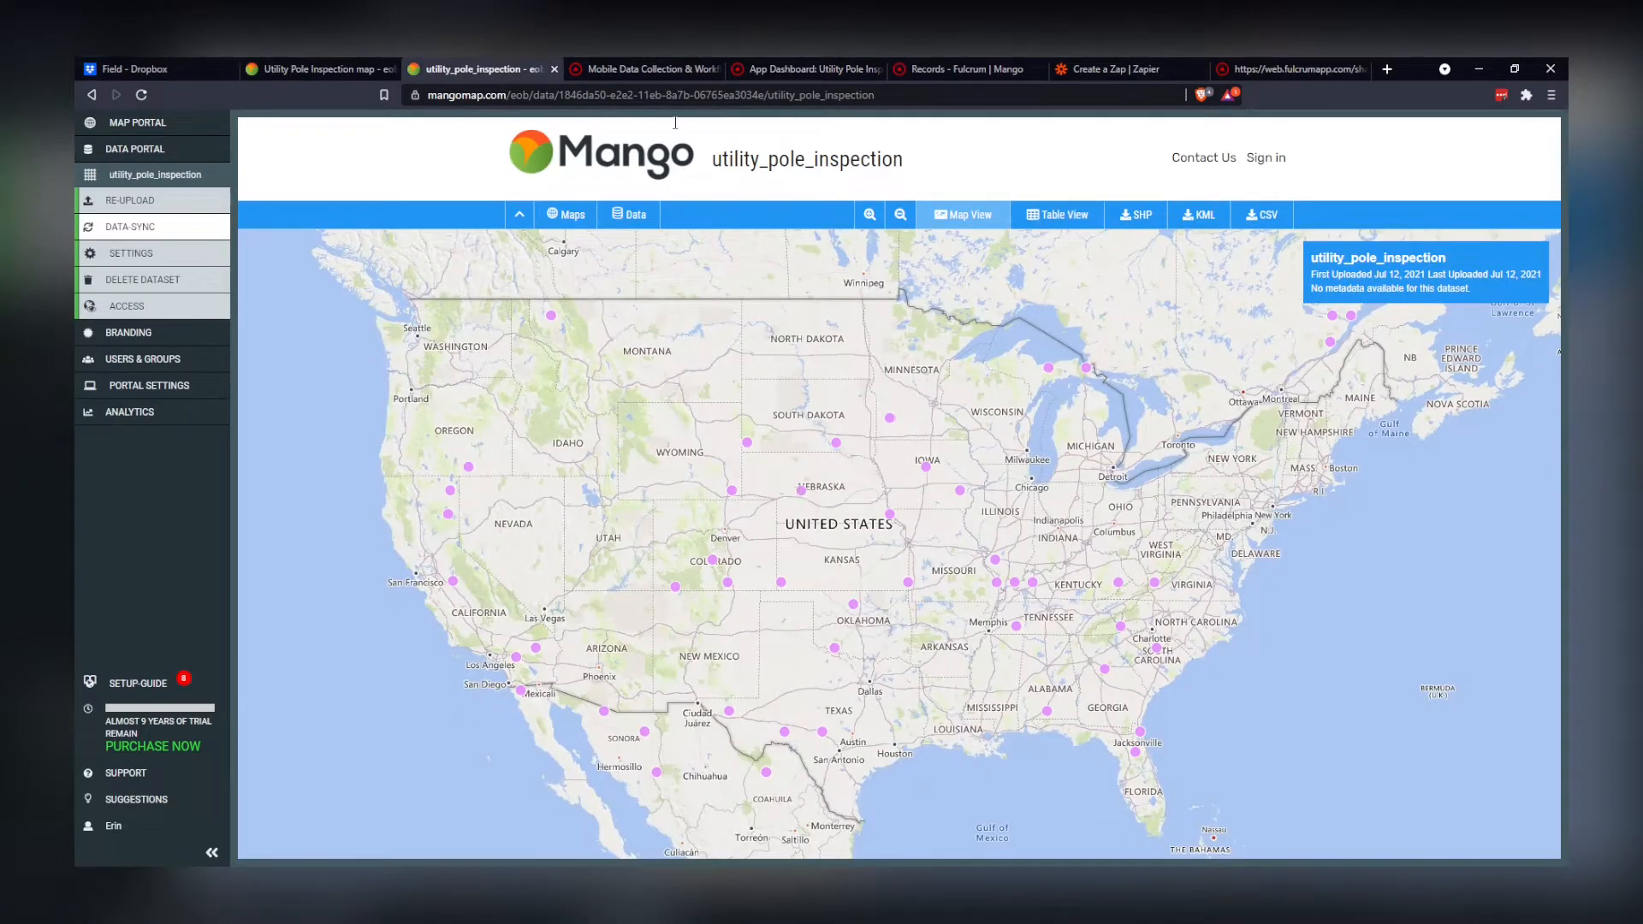
pyautogui.click(363, 70)
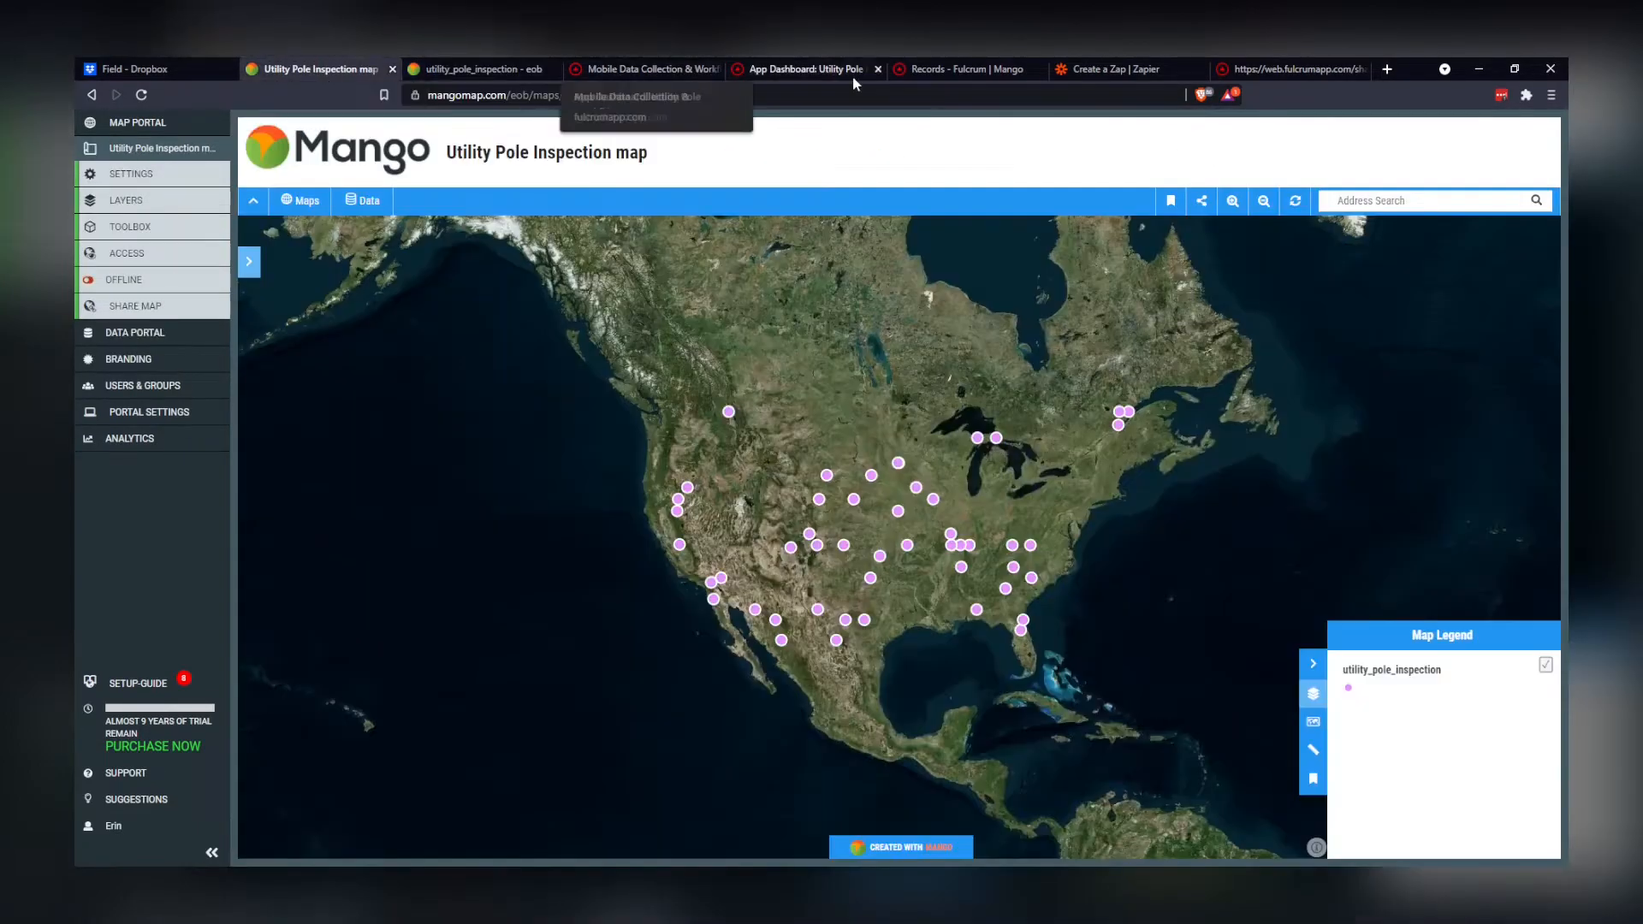
pyautogui.click(932, 75)
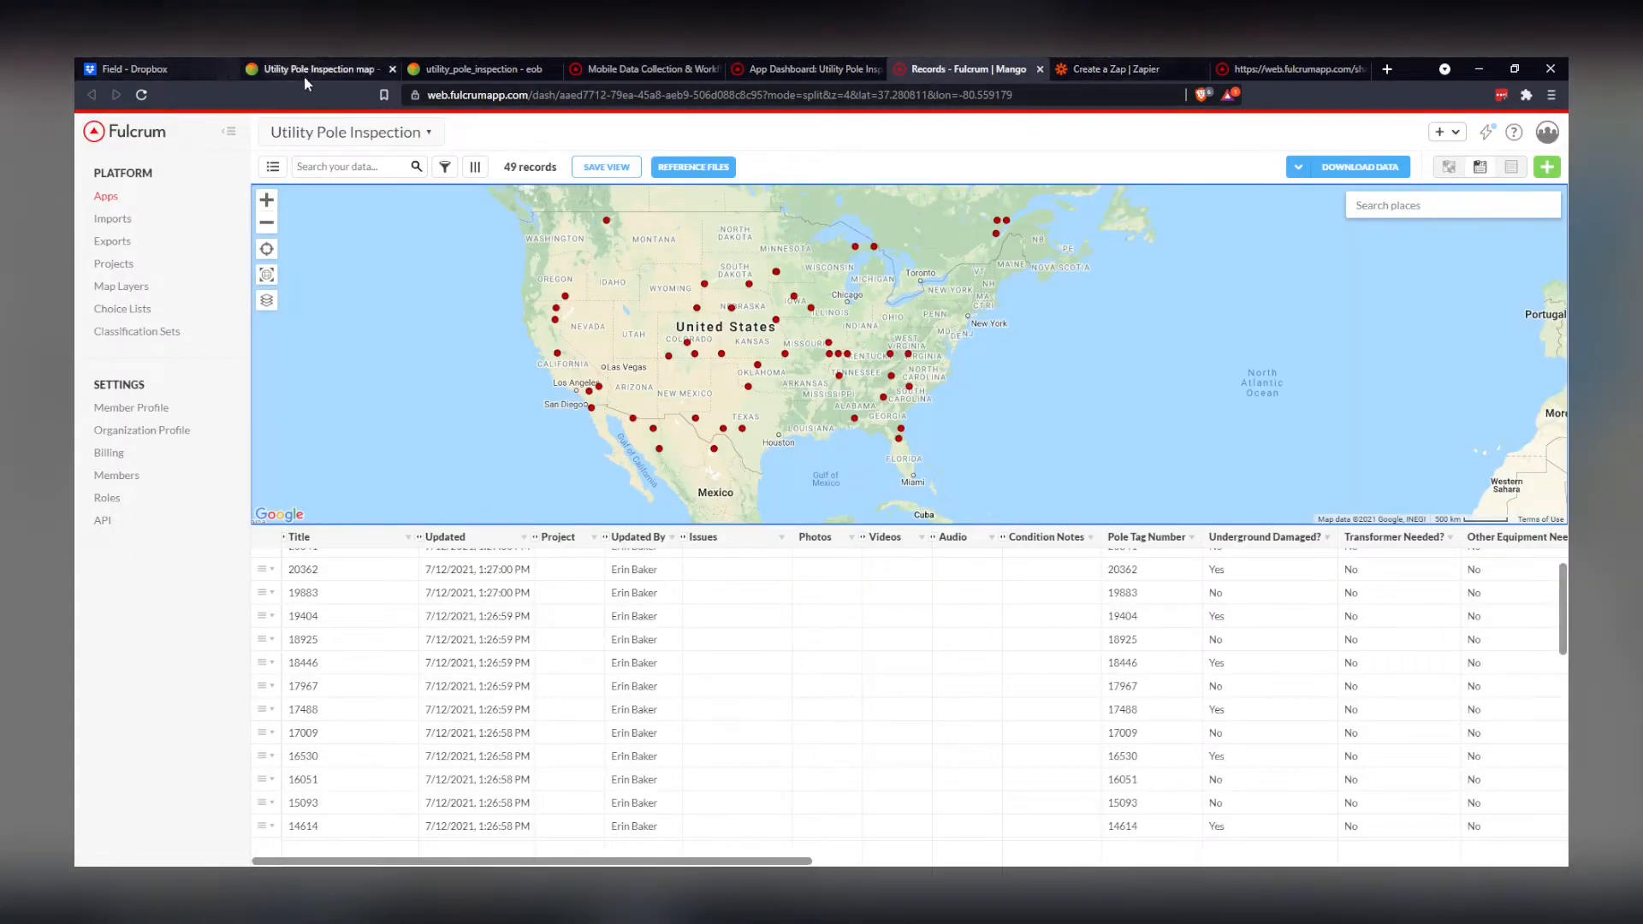
# Switch to Zapier and review the trigger and action of the Scheduled Fulcrum CSV Shares → Dropbox Zap
pyautogui.click(1139, 77)
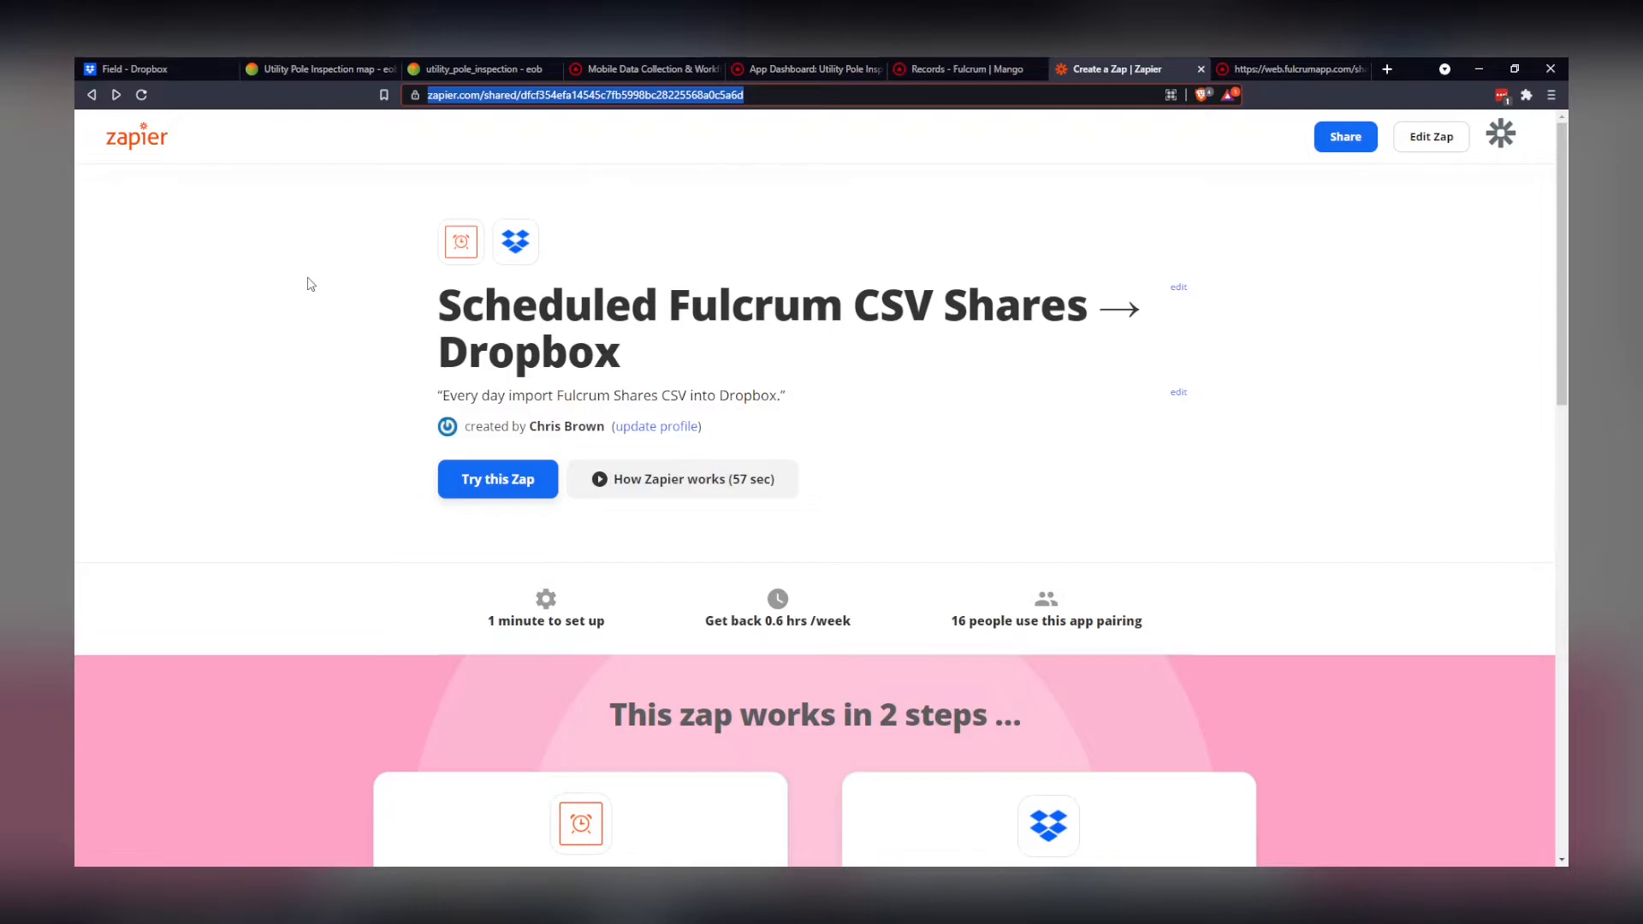
pyautogui.scroll(-5, 317, 308)
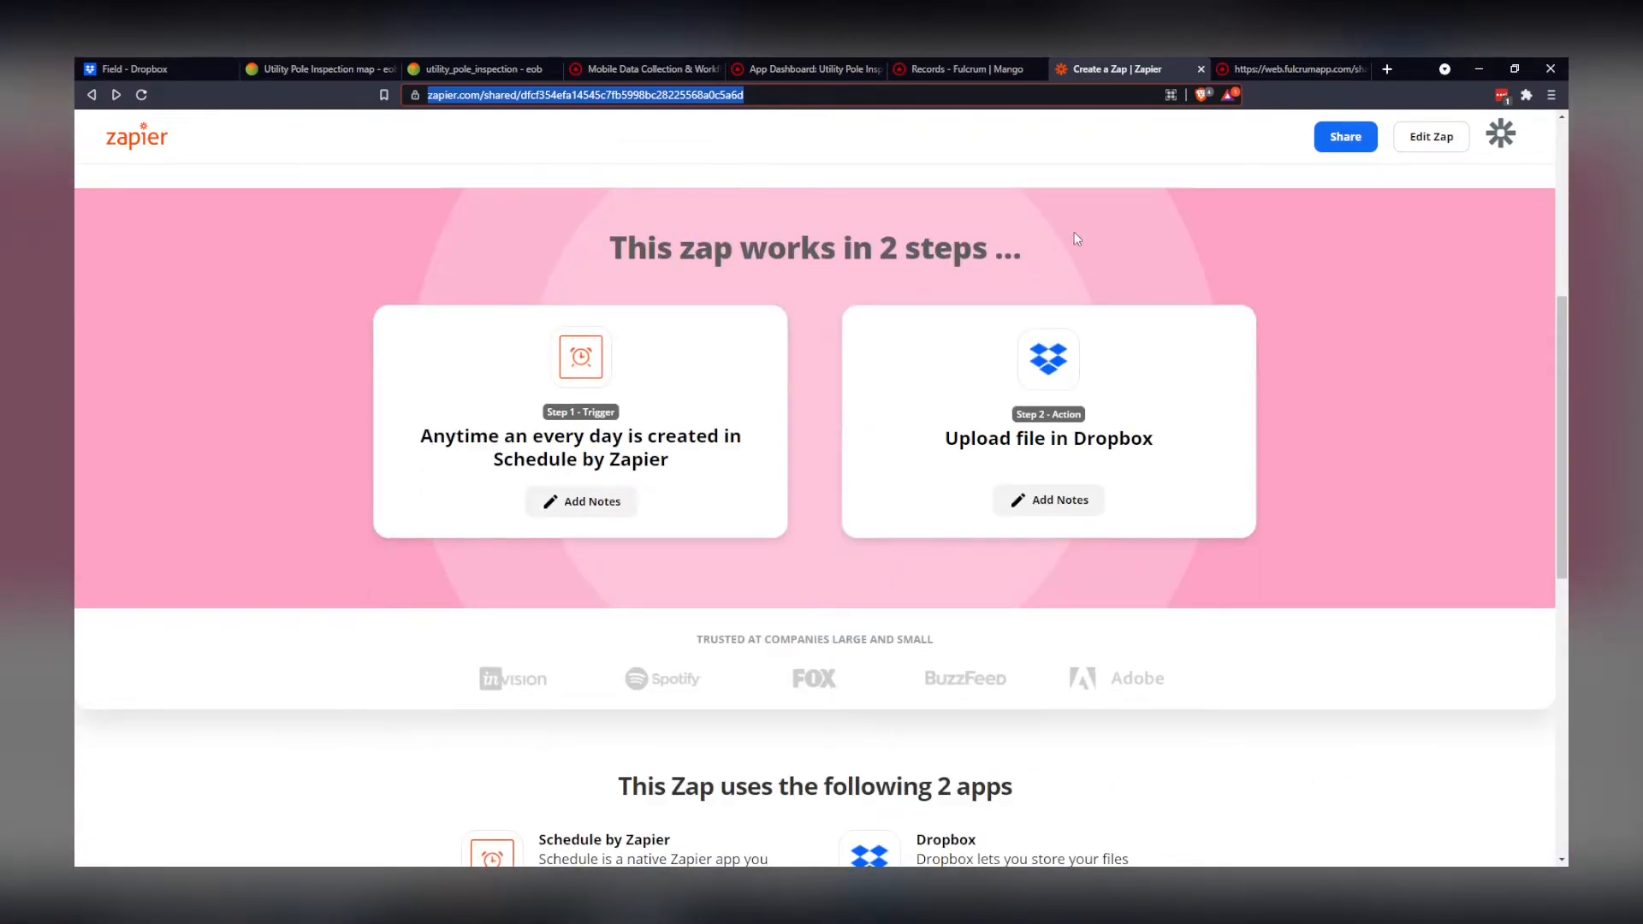
pyautogui.click(441, 455)
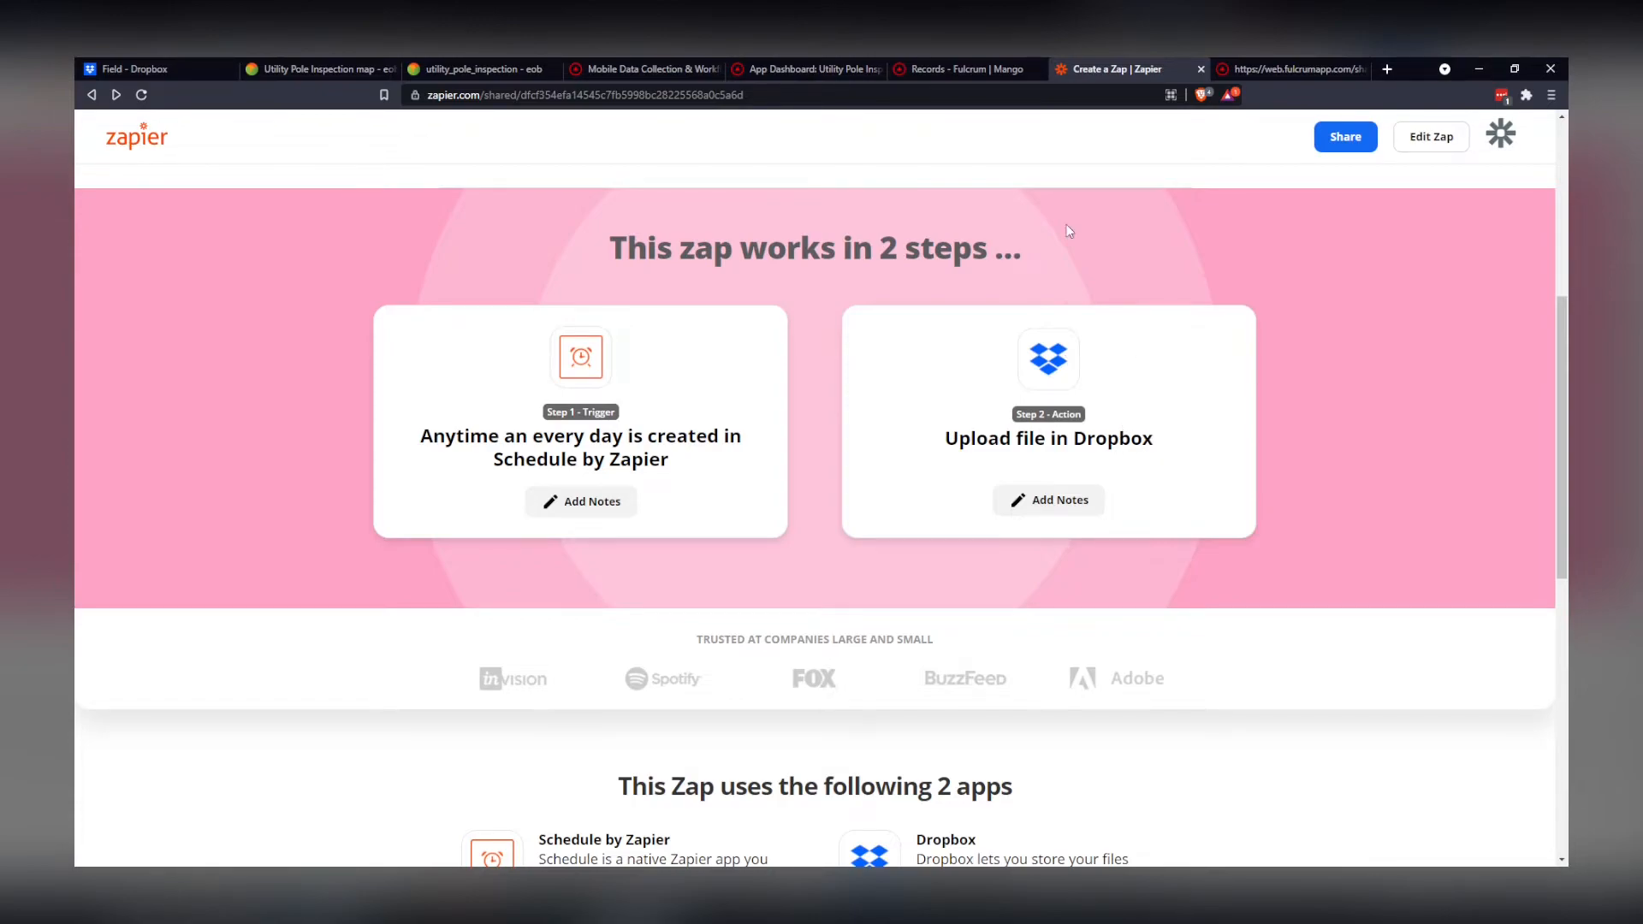
# Switch to Fulcrum and view the CSV data share link of the Utility Pole Inspection app
pyautogui.click(667, 72)
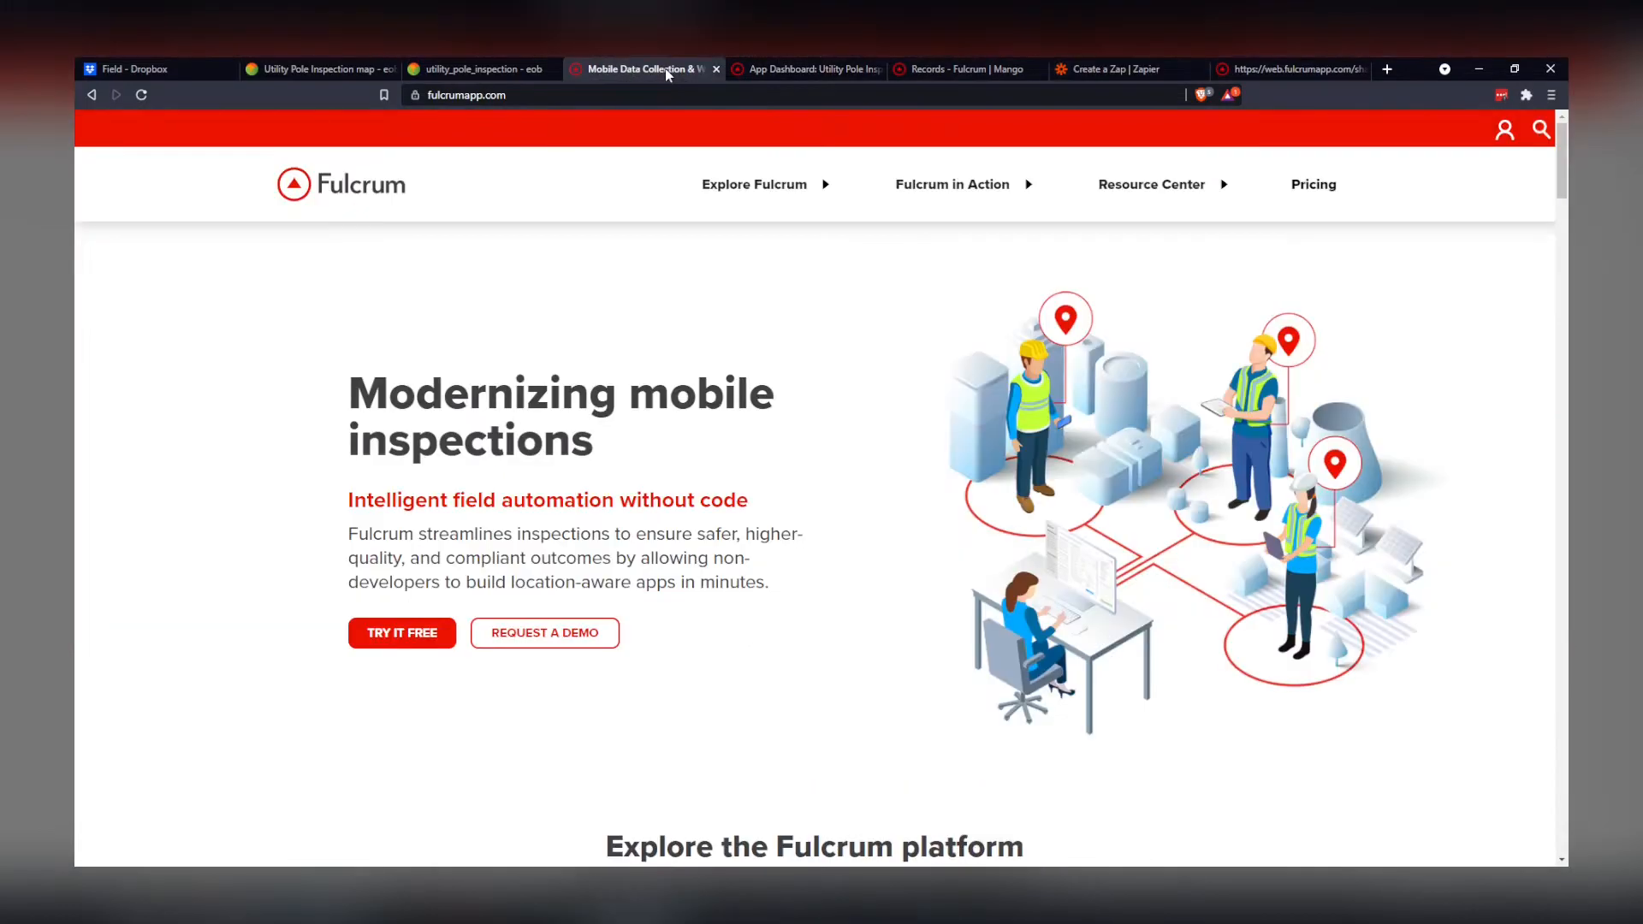
pyautogui.click(782, 69)
pyautogui.click(1525, 204)
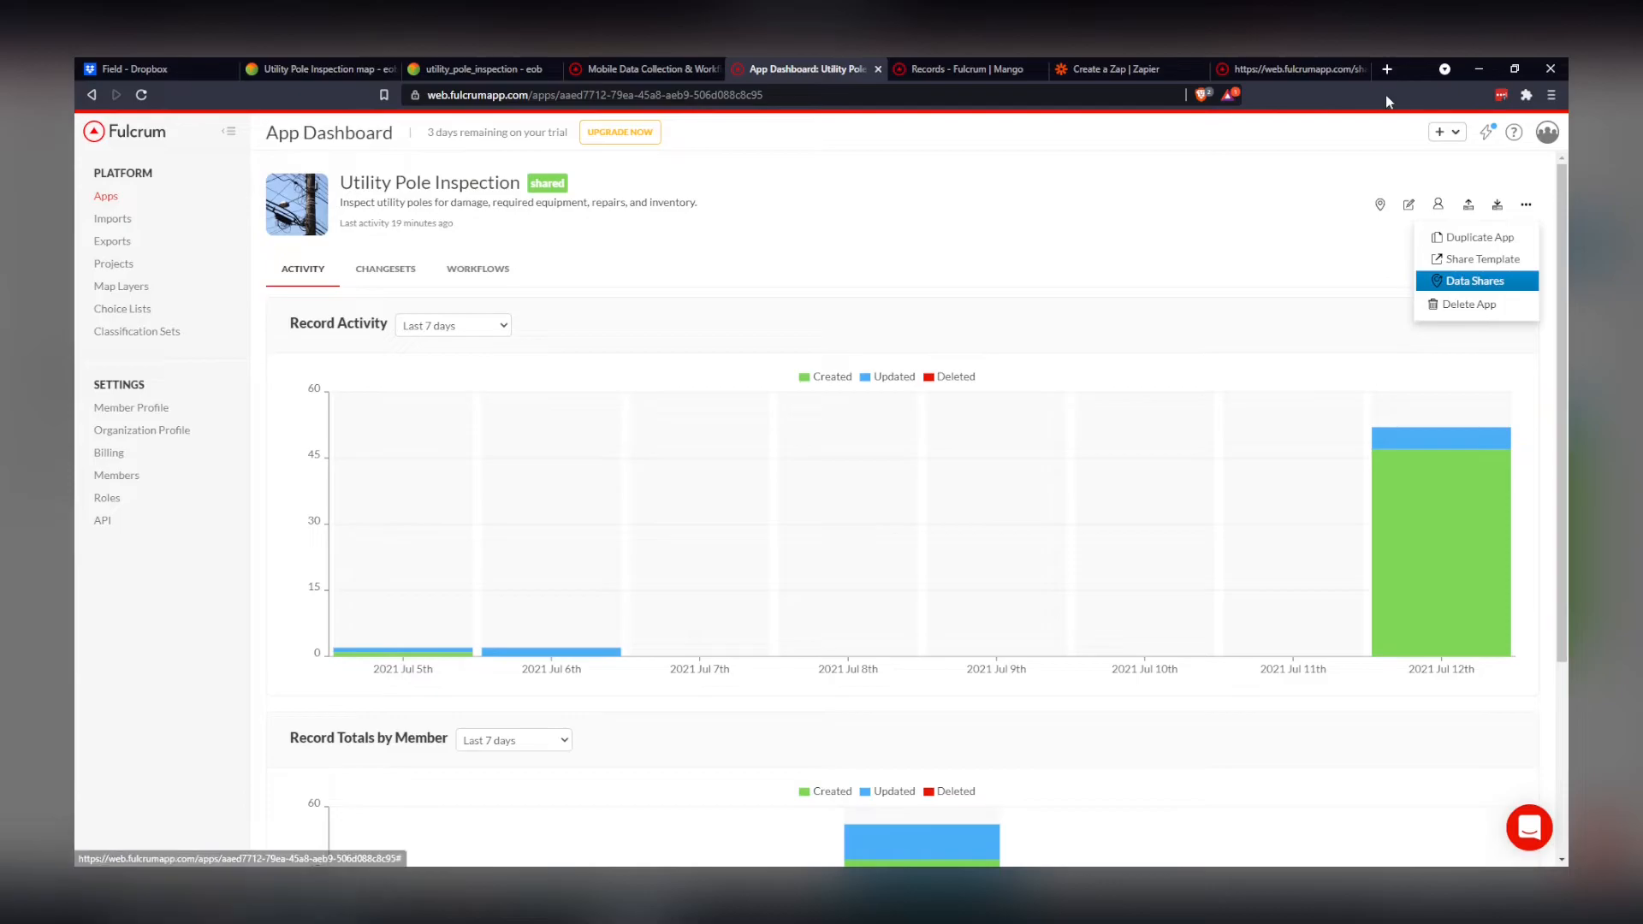
pyautogui.click(1478, 285)
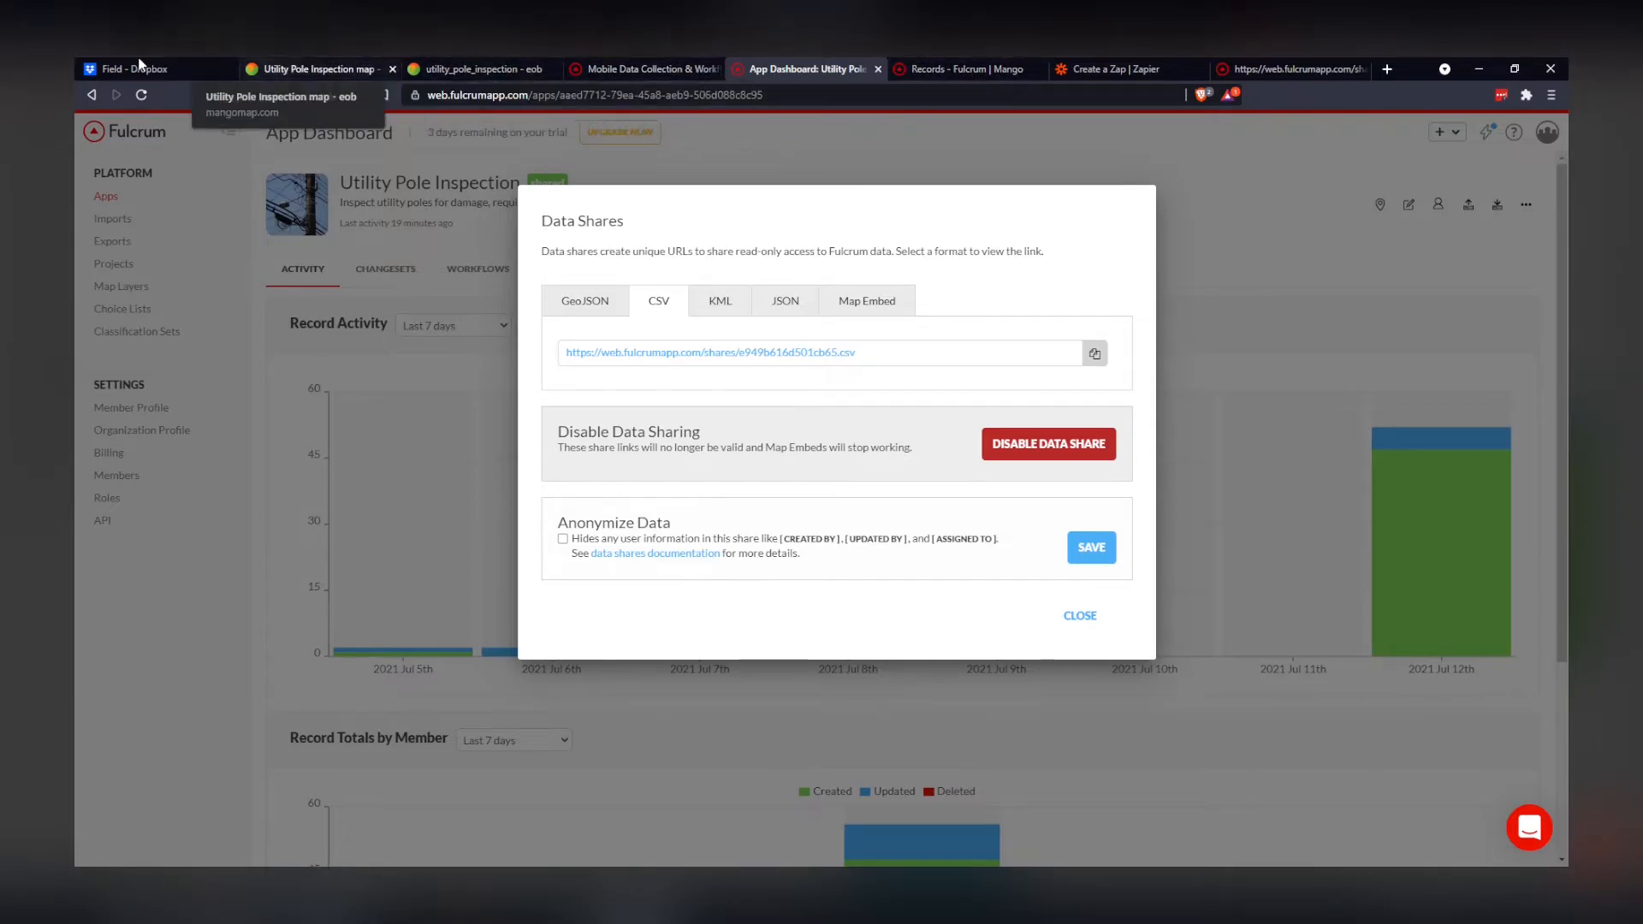
# Examine the Zap's Dropbox upload action in Zapier, the Field folder in Dropbox and the Mango inspection map
pyautogui.click(1070, 70)
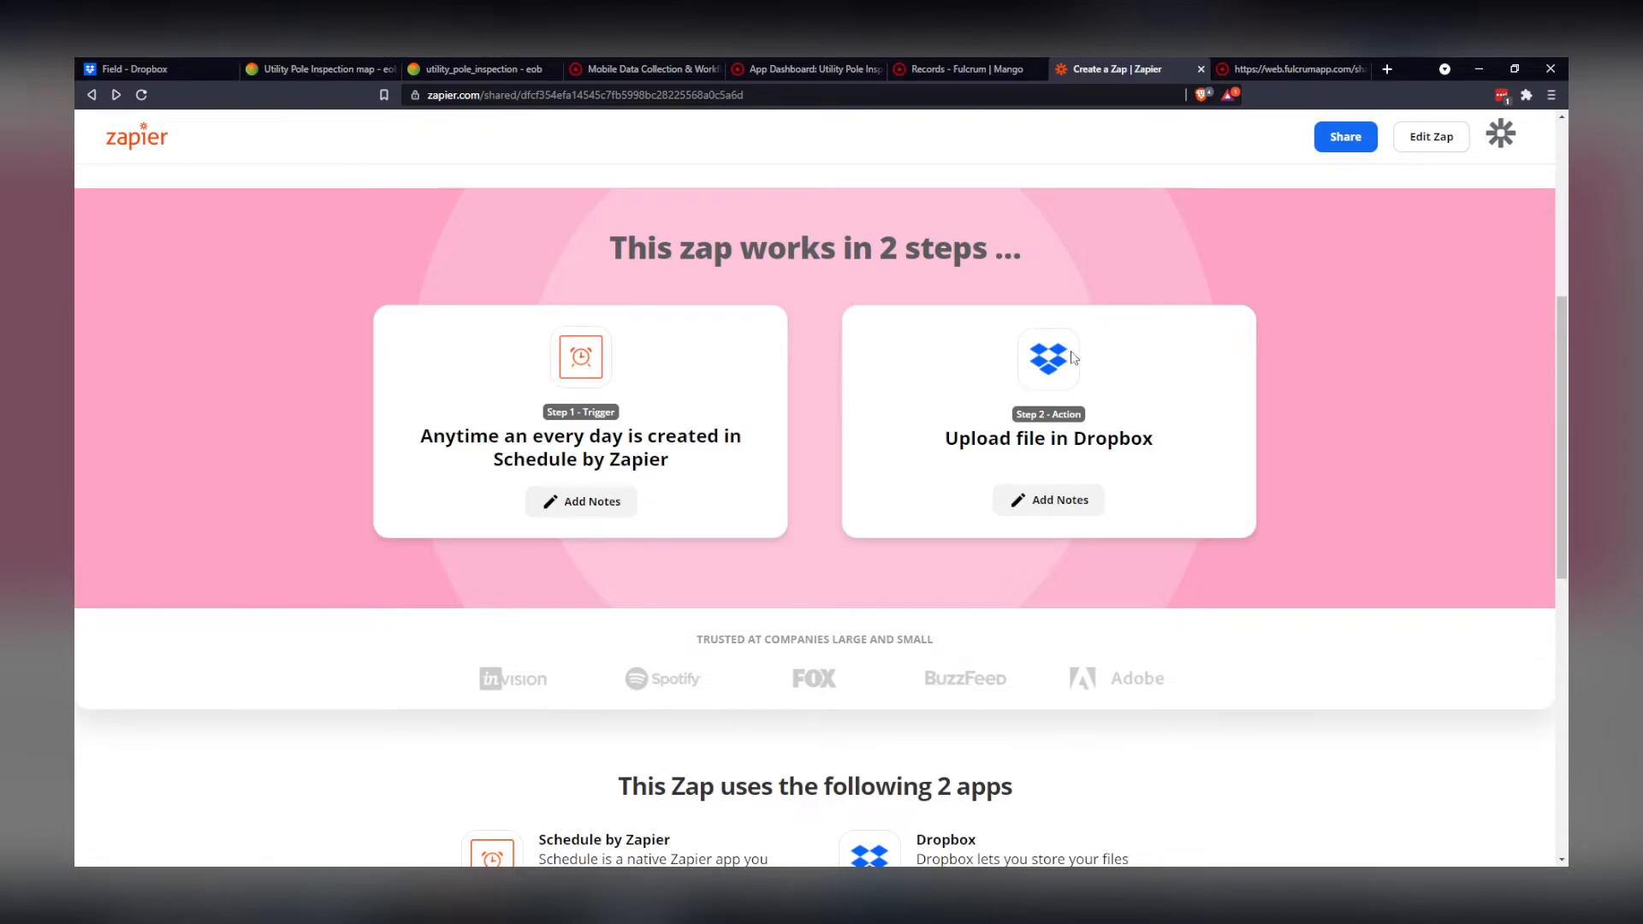
pyautogui.click(168, 69)
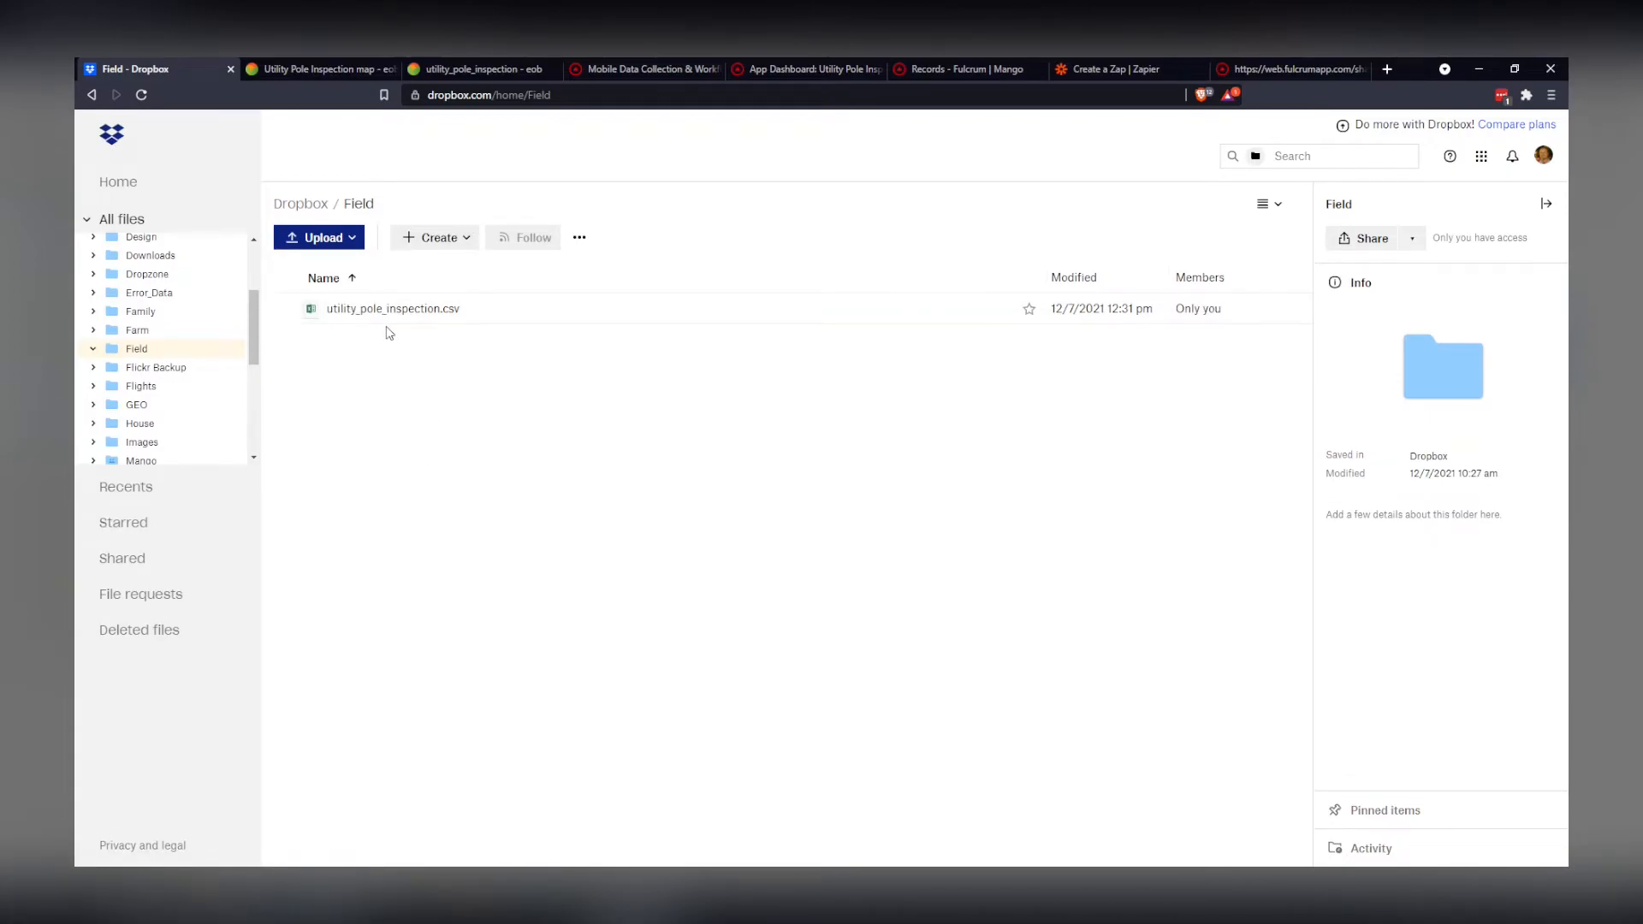
pyautogui.click(332, 74)
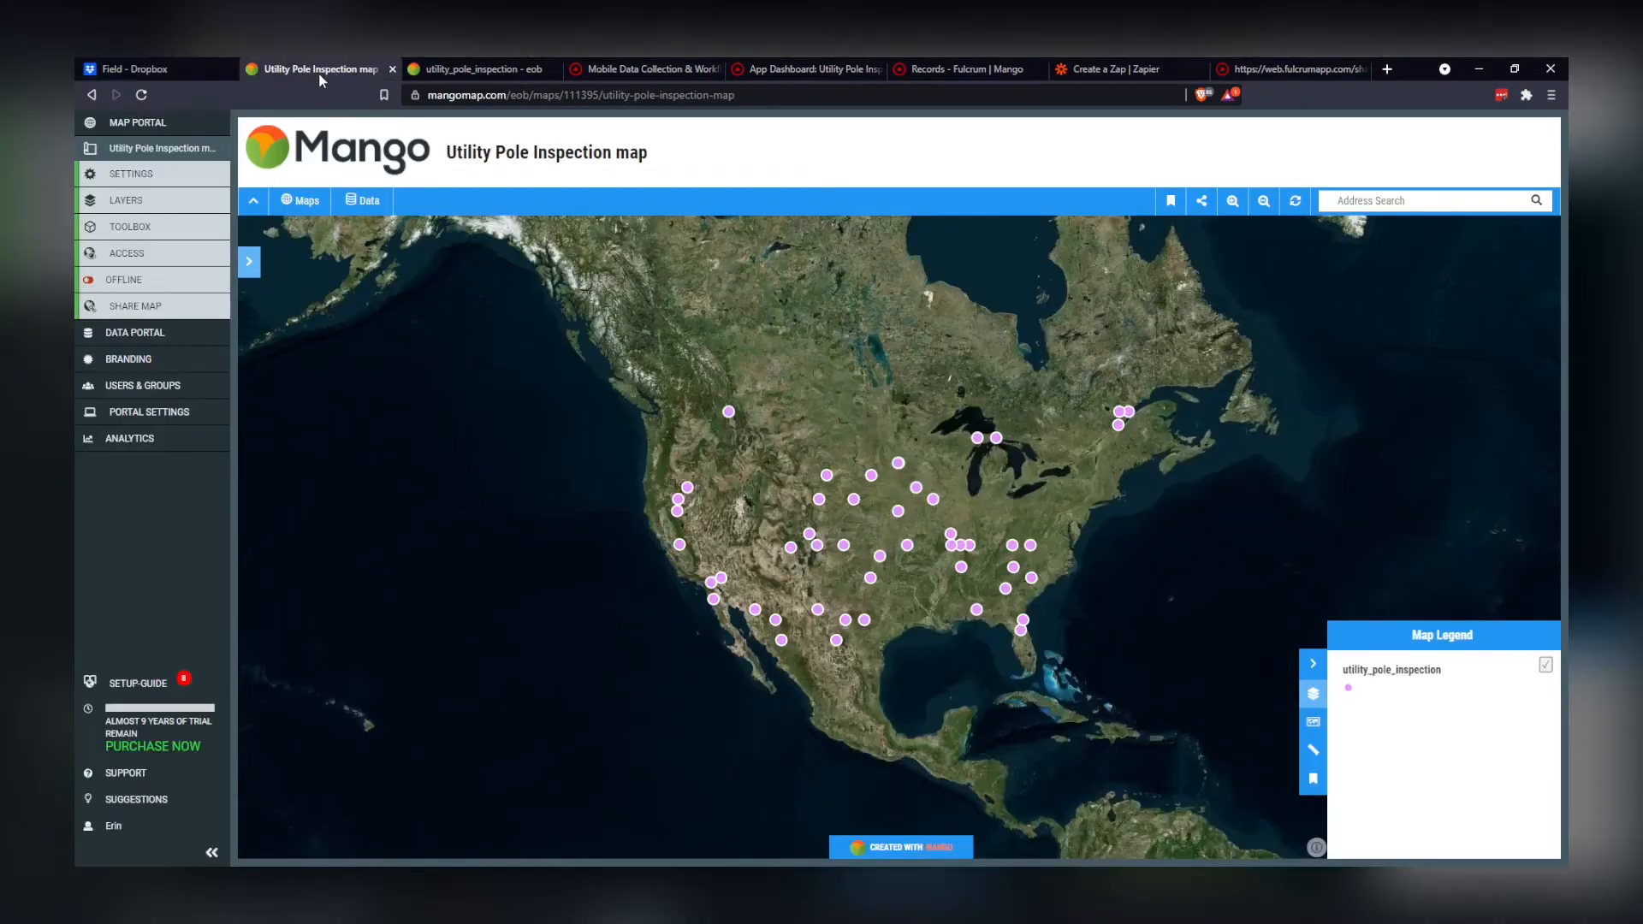
# Start setting up the Scheduled Fulcrum CSV Shares → Dropbox Zap in Zapier and choose yes for triggering on weekends
pyautogui.click(1095, 75)
pyautogui.scroll(5, 1446, 392)
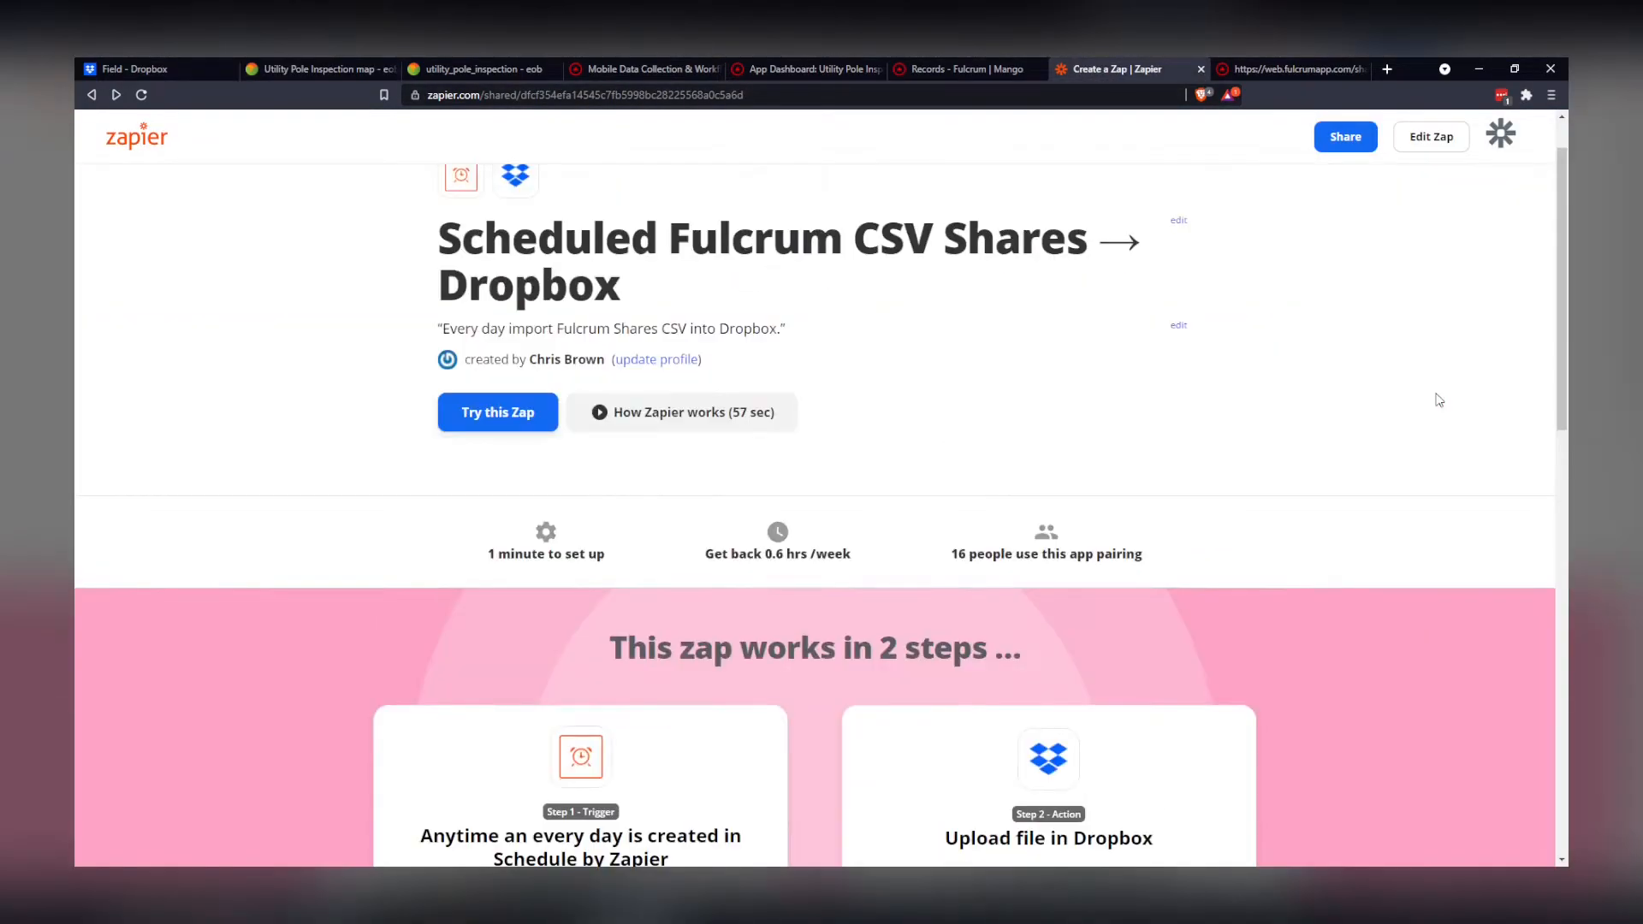
pyautogui.click(503, 479)
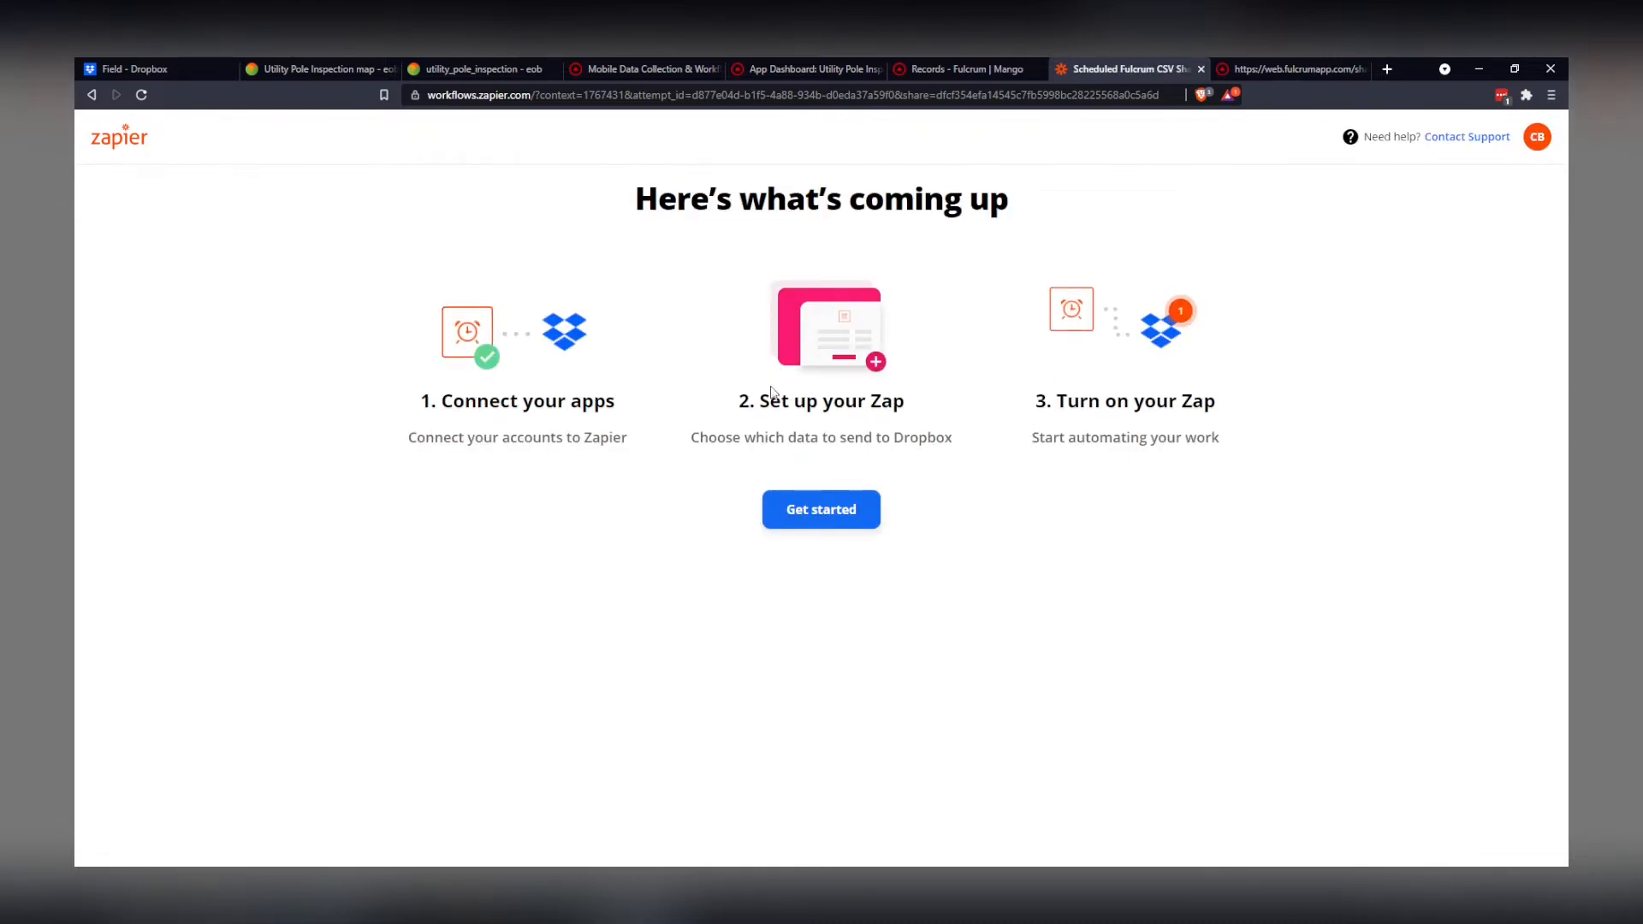
pyautogui.click(850, 510)
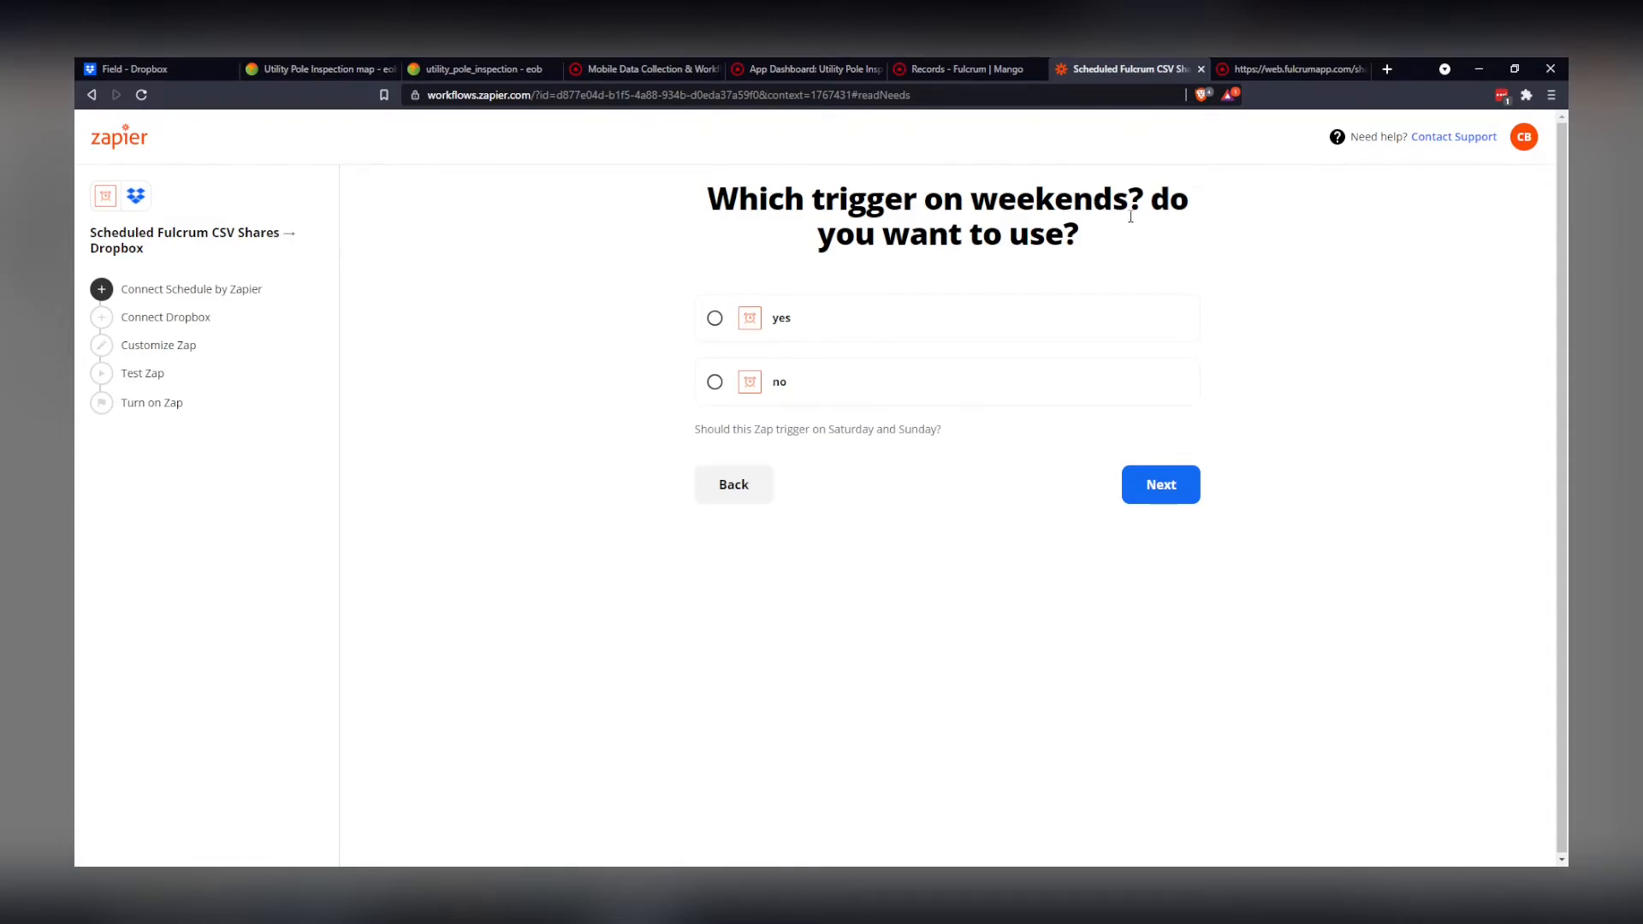
pyautogui.click(714, 317)
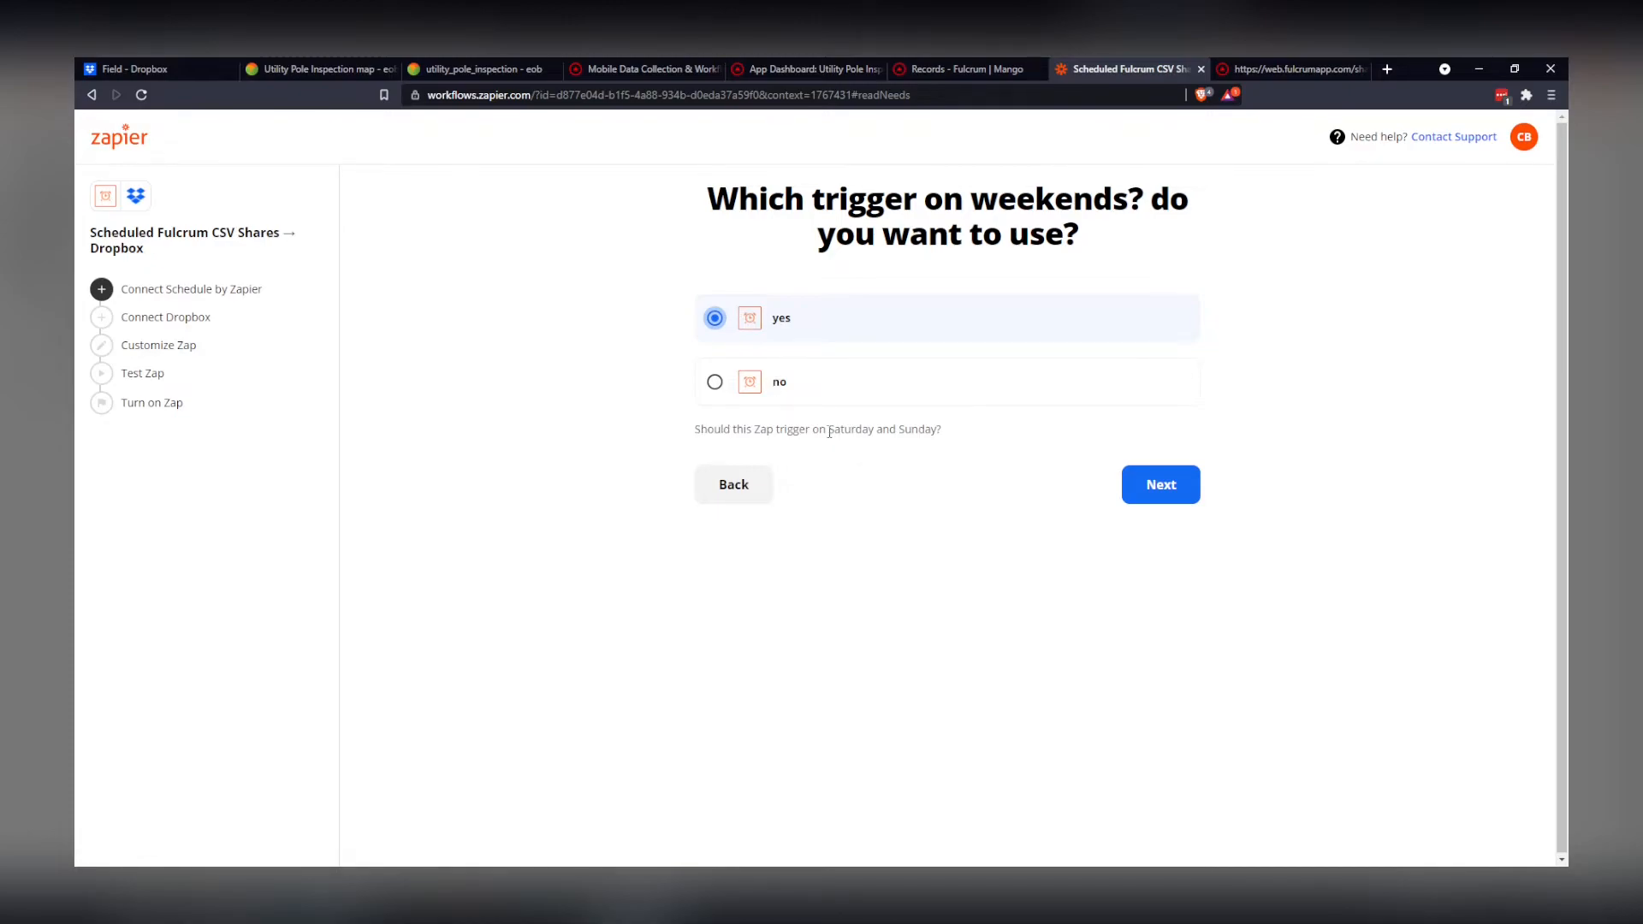
pyautogui.click(716, 382)
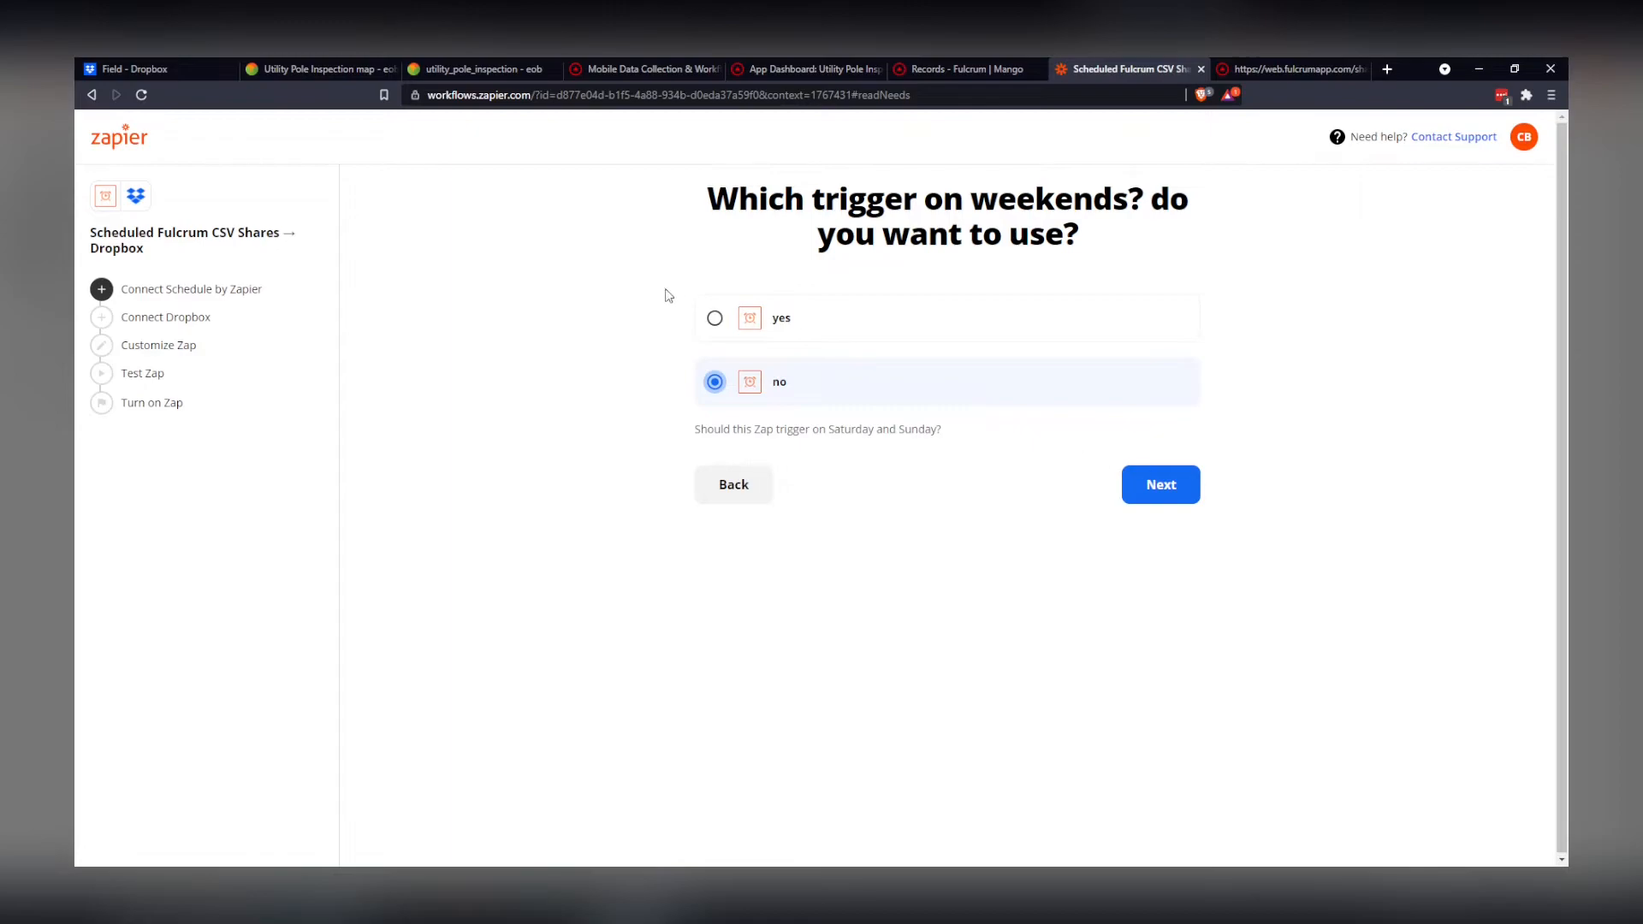
pyautogui.click(715, 317)
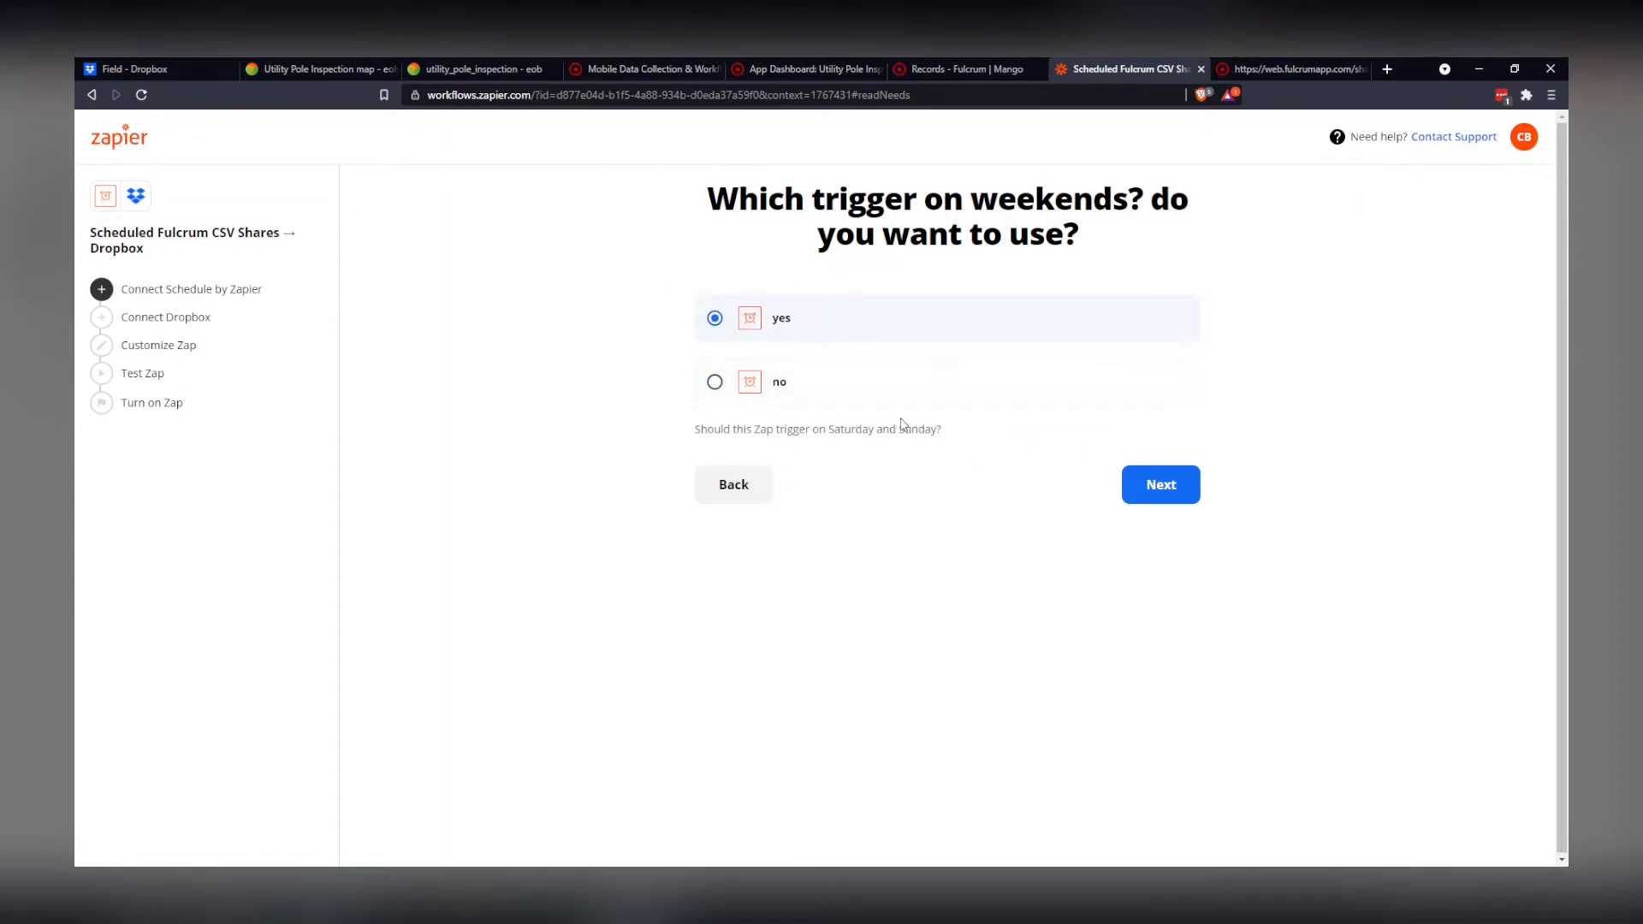
# Confirm the weekend trigger choice and set the Zap's time of day to 8am
pyautogui.click(1178, 490)
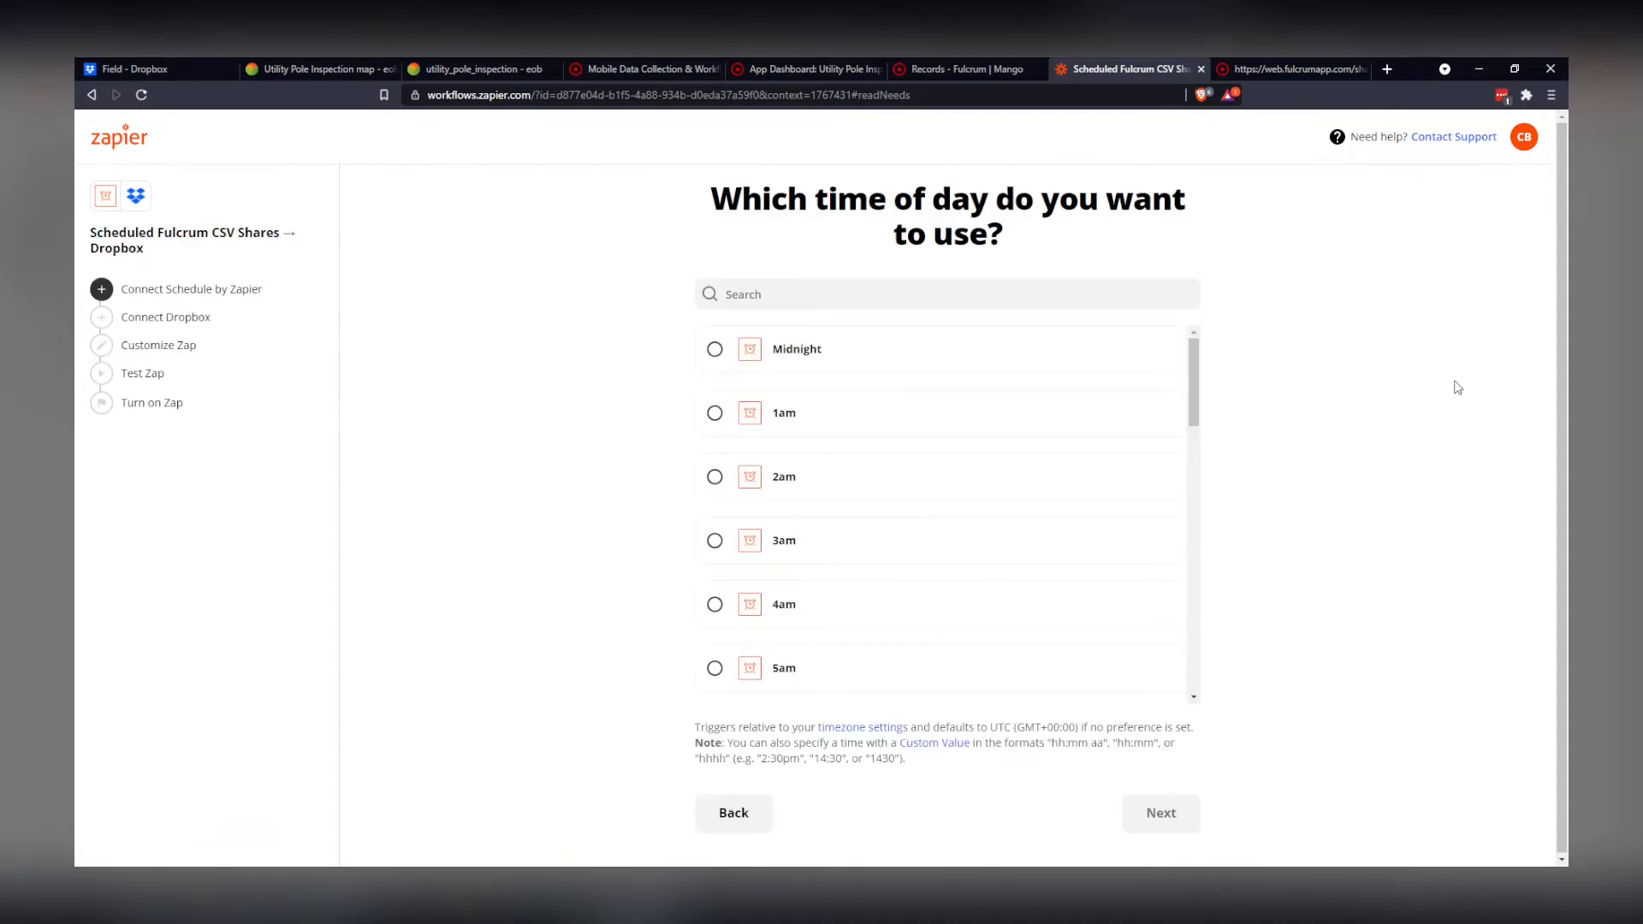
pyautogui.moveTo(1193, 351); pyautogui.dragTo(1208, 441)
pyautogui.click(713, 480)
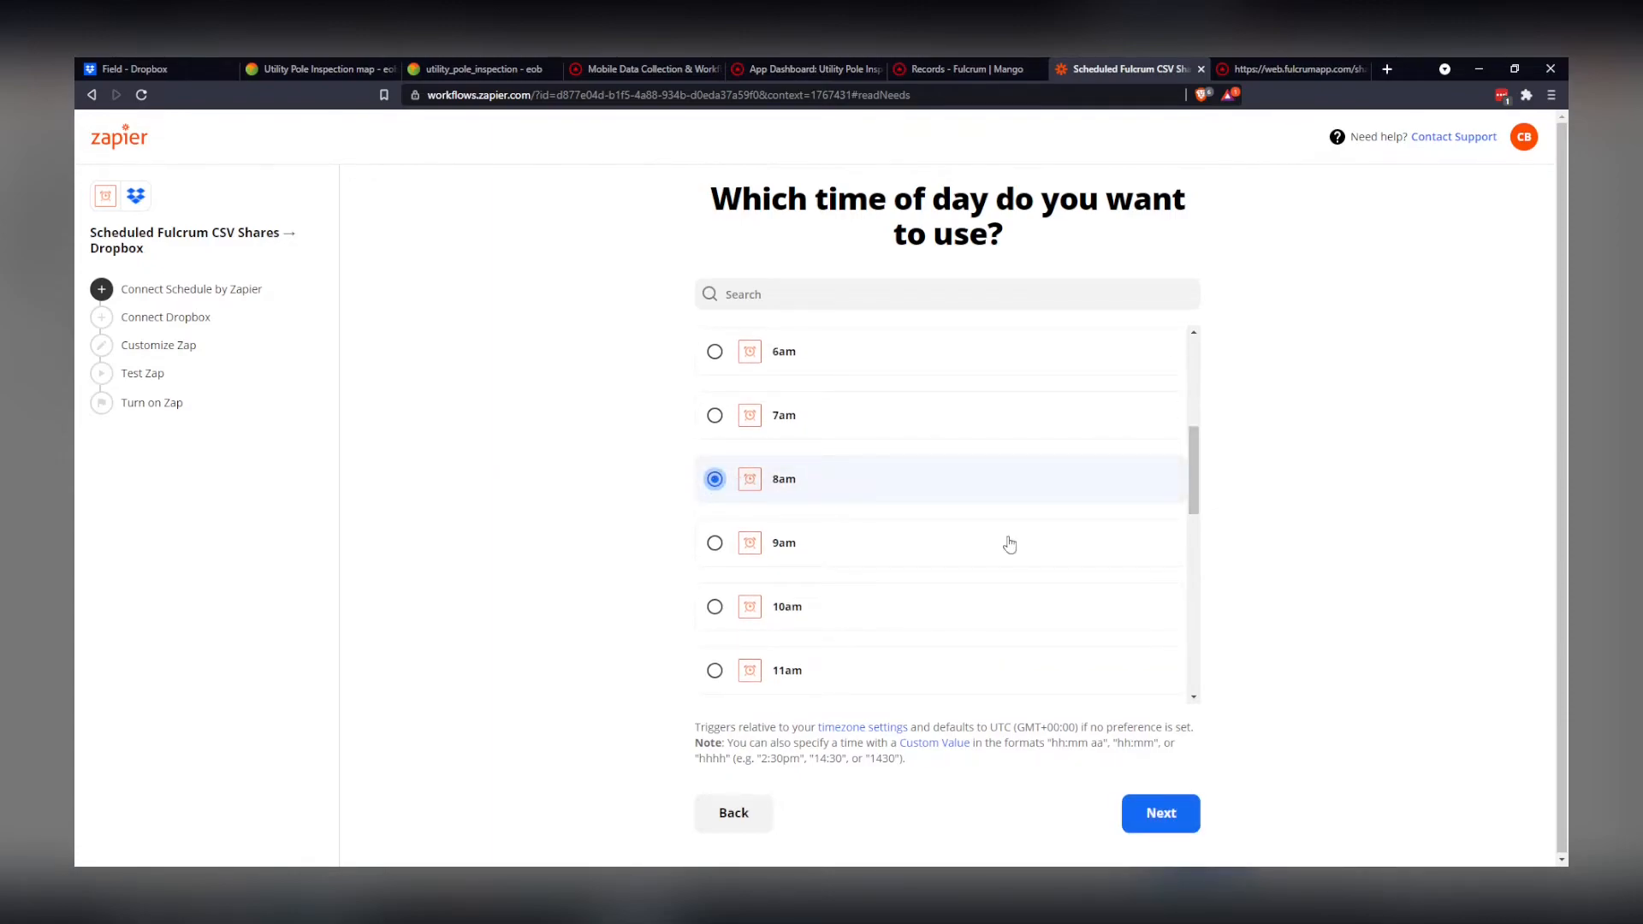
pyautogui.scroll(-1, 1196, 479)
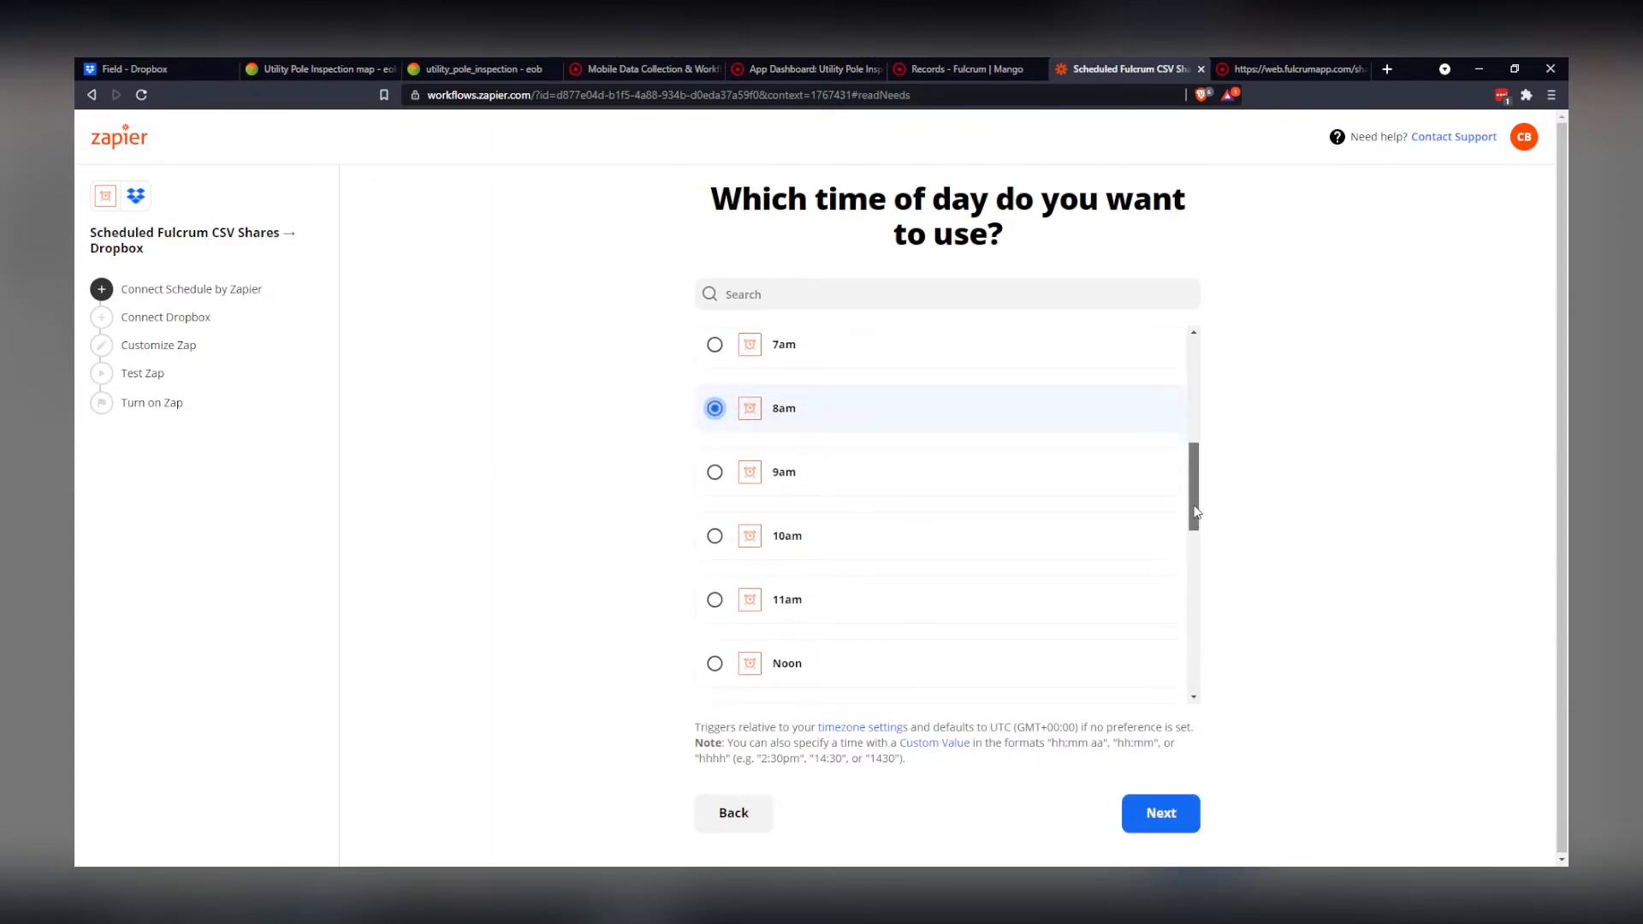
pyautogui.click(1167, 811)
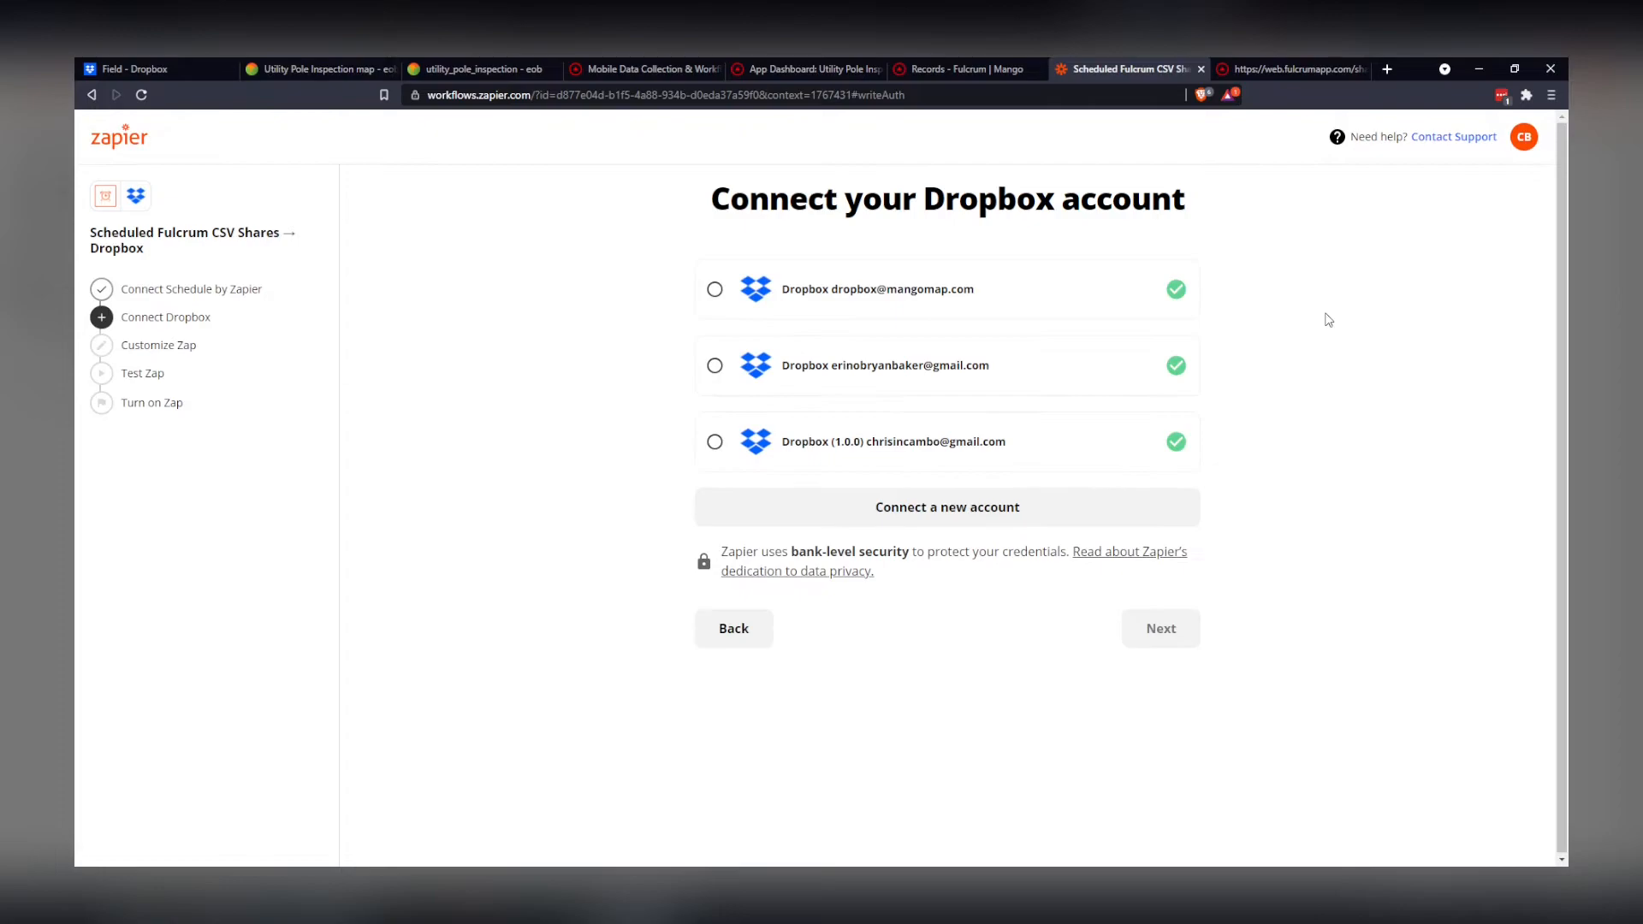
# Connect the second listed Dropbox account and choose /Field as the upload folder, checking it against the folder in Dropbox
pyautogui.click(792, 365)
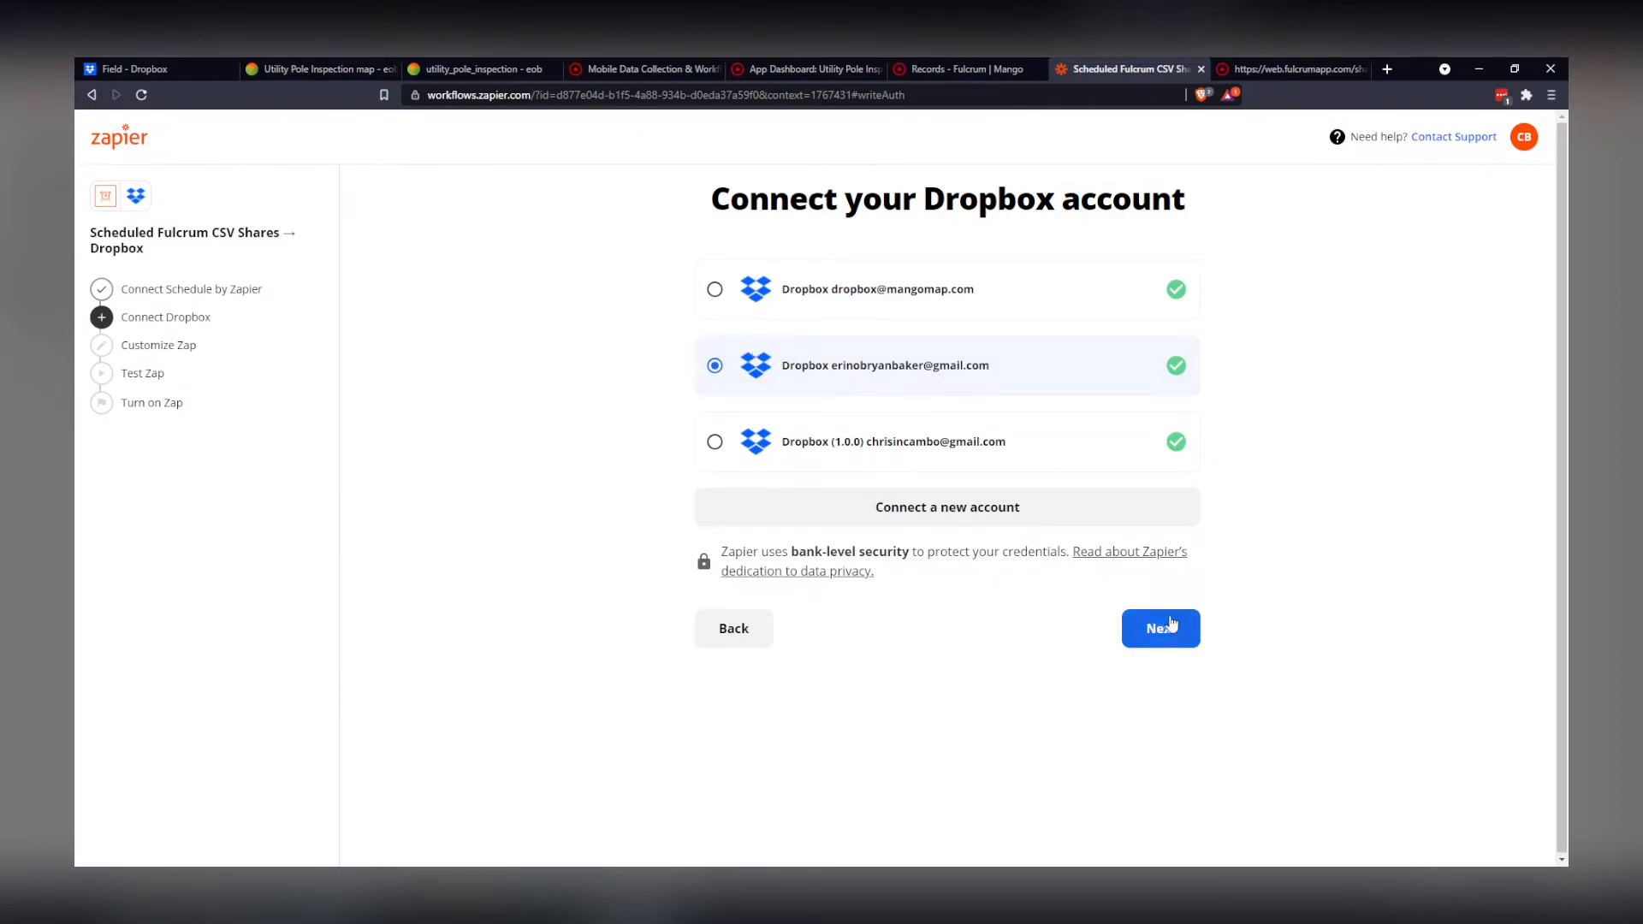
pyautogui.click(1171, 625)
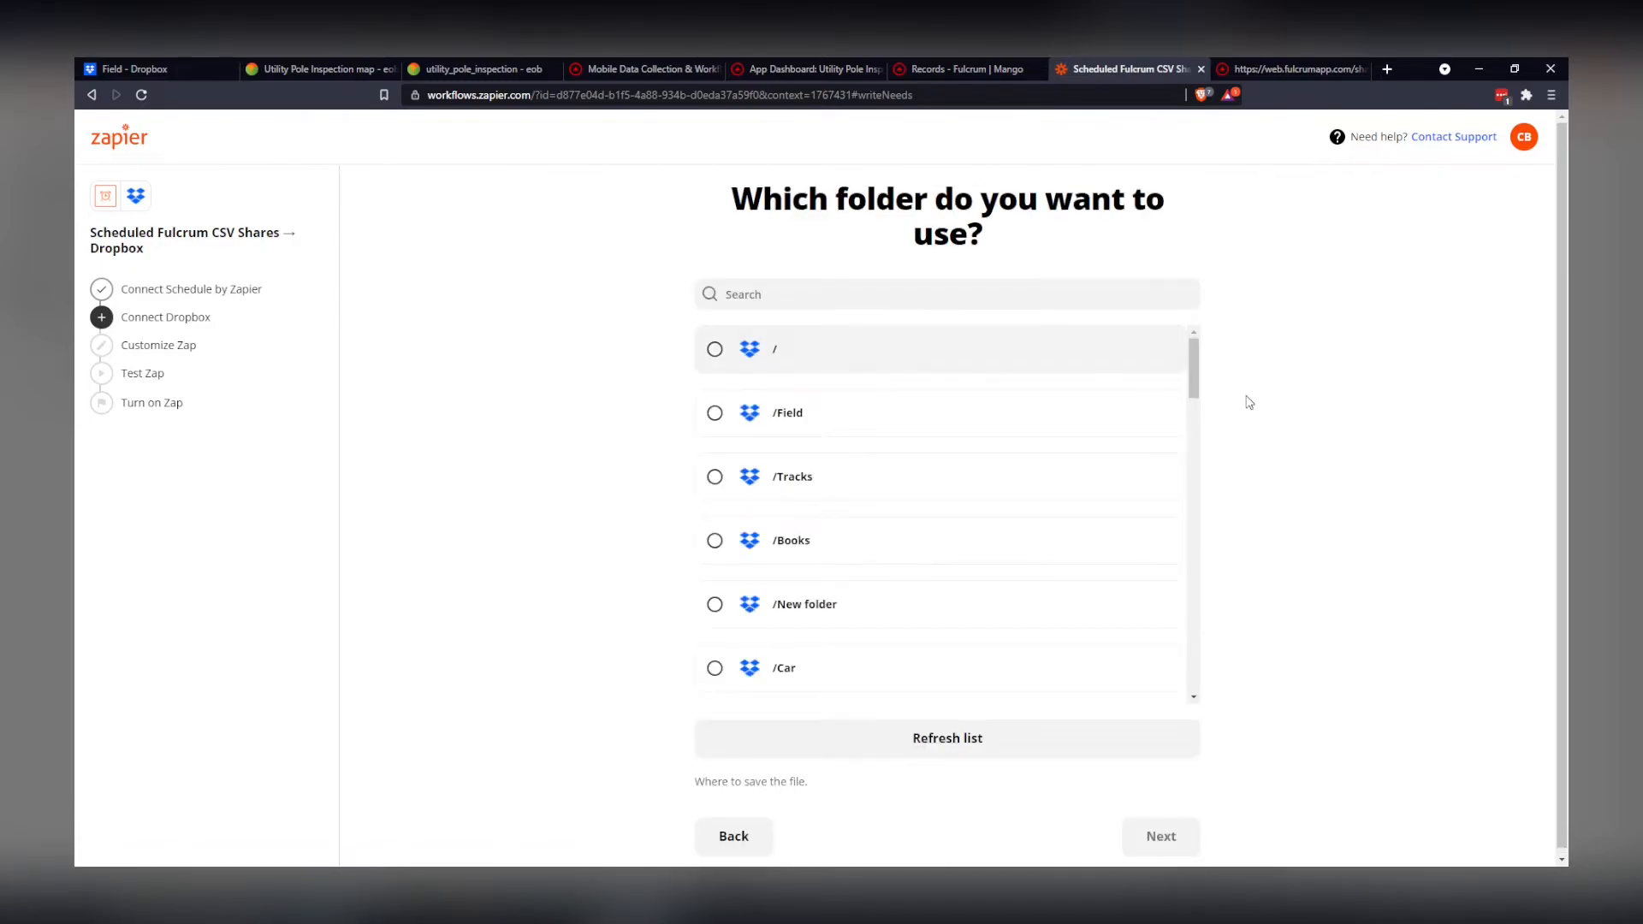
pyautogui.click(773, 415)
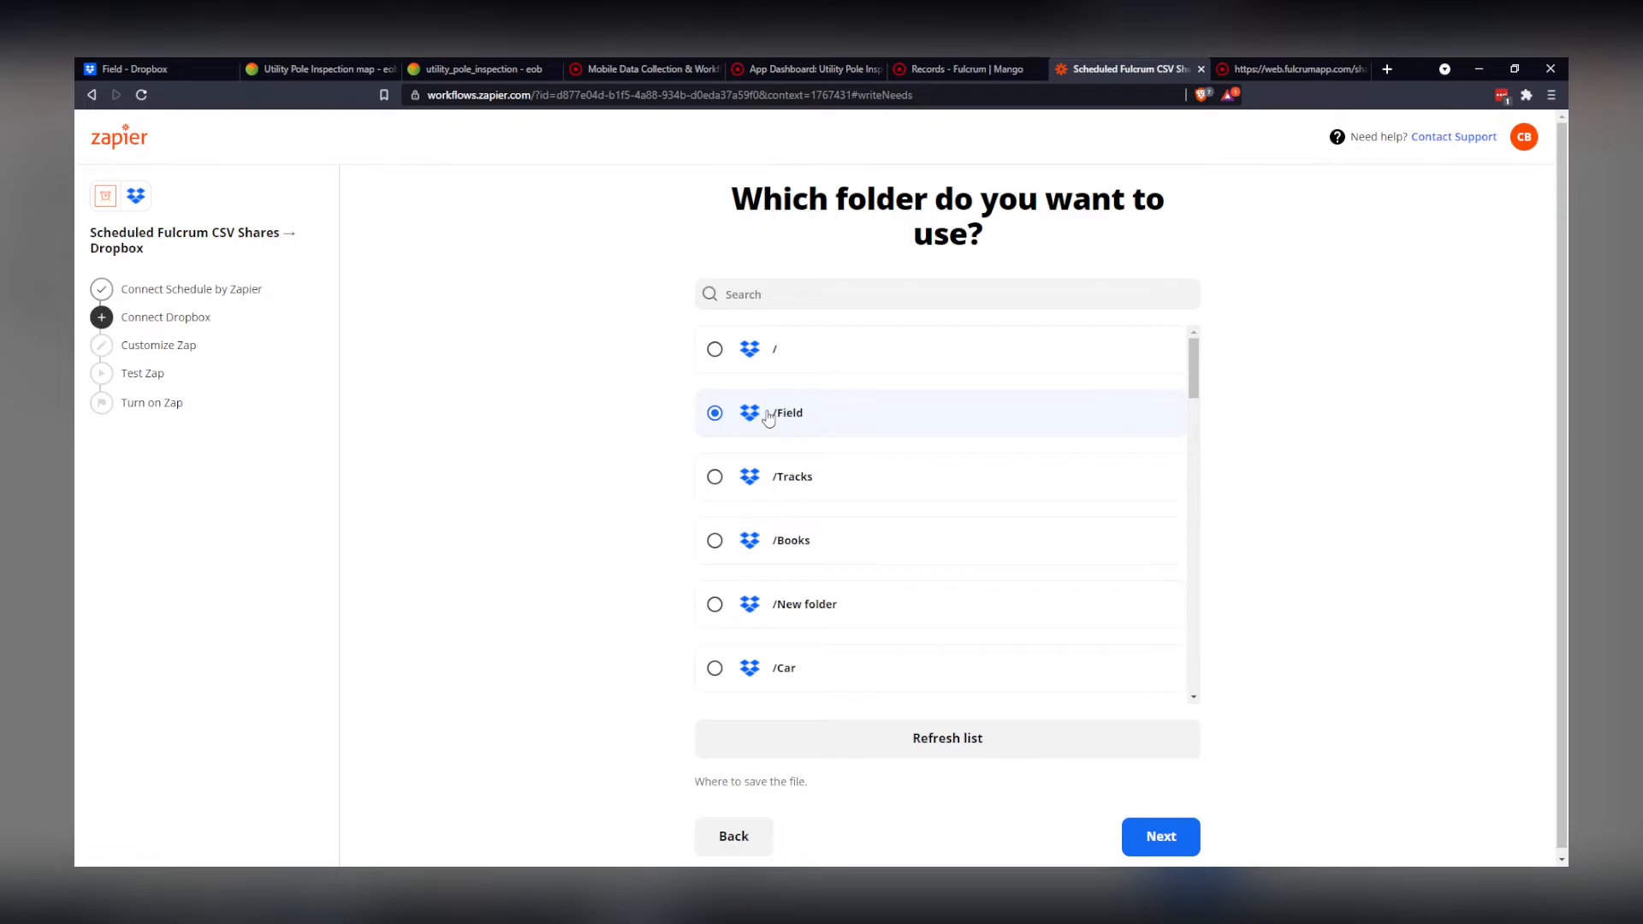
pyautogui.click(134, 69)
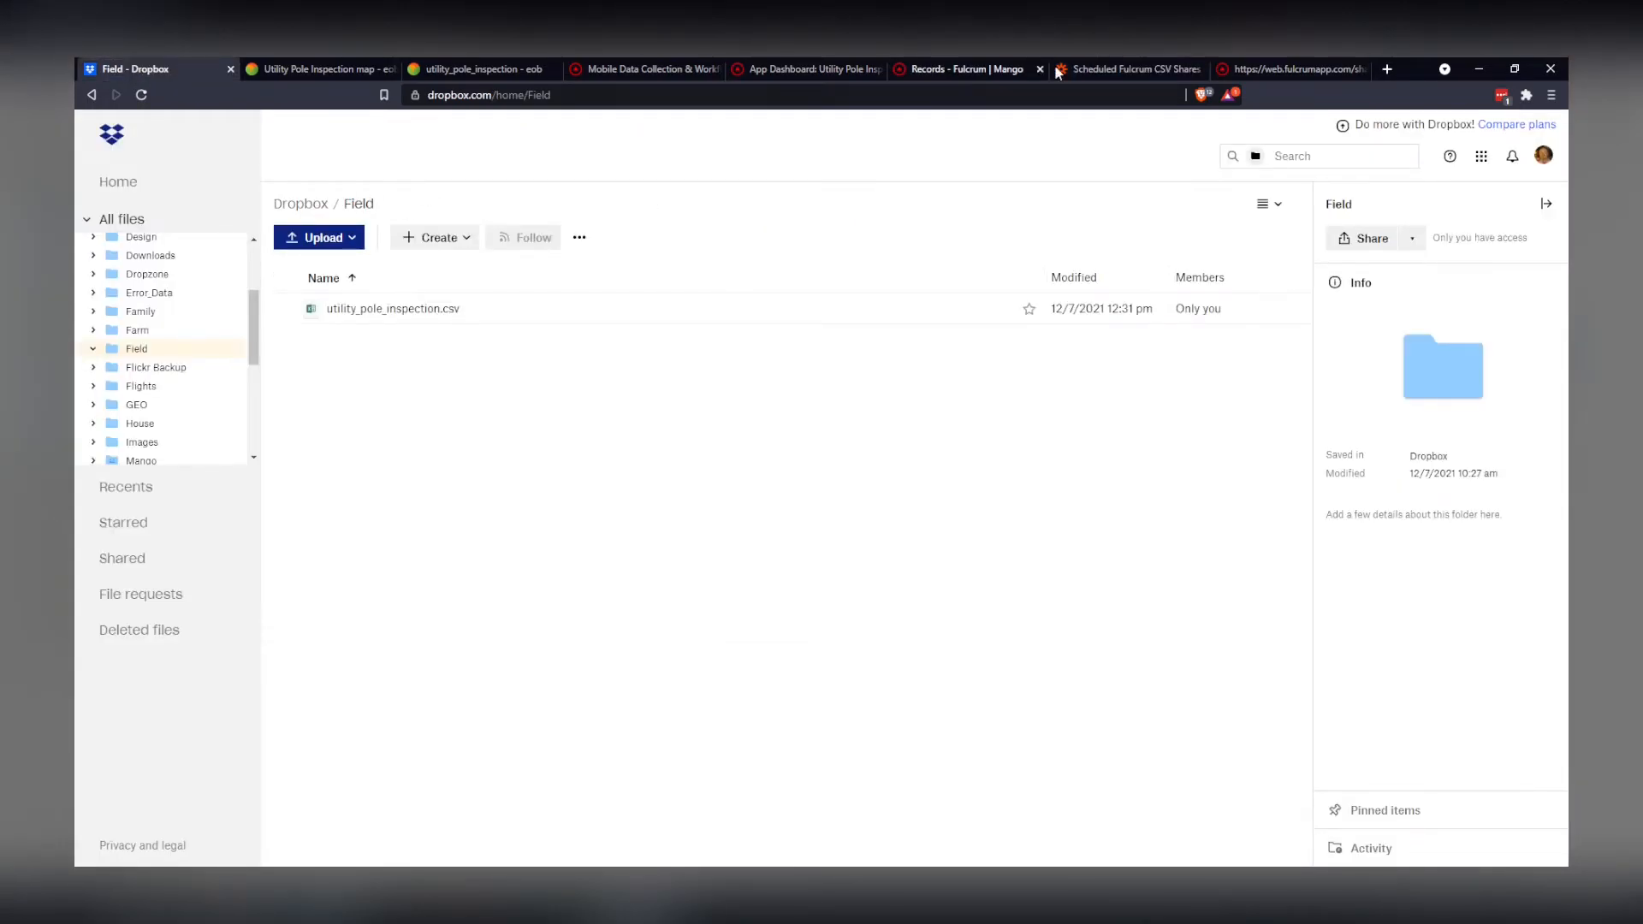
pyautogui.click(1128, 69)
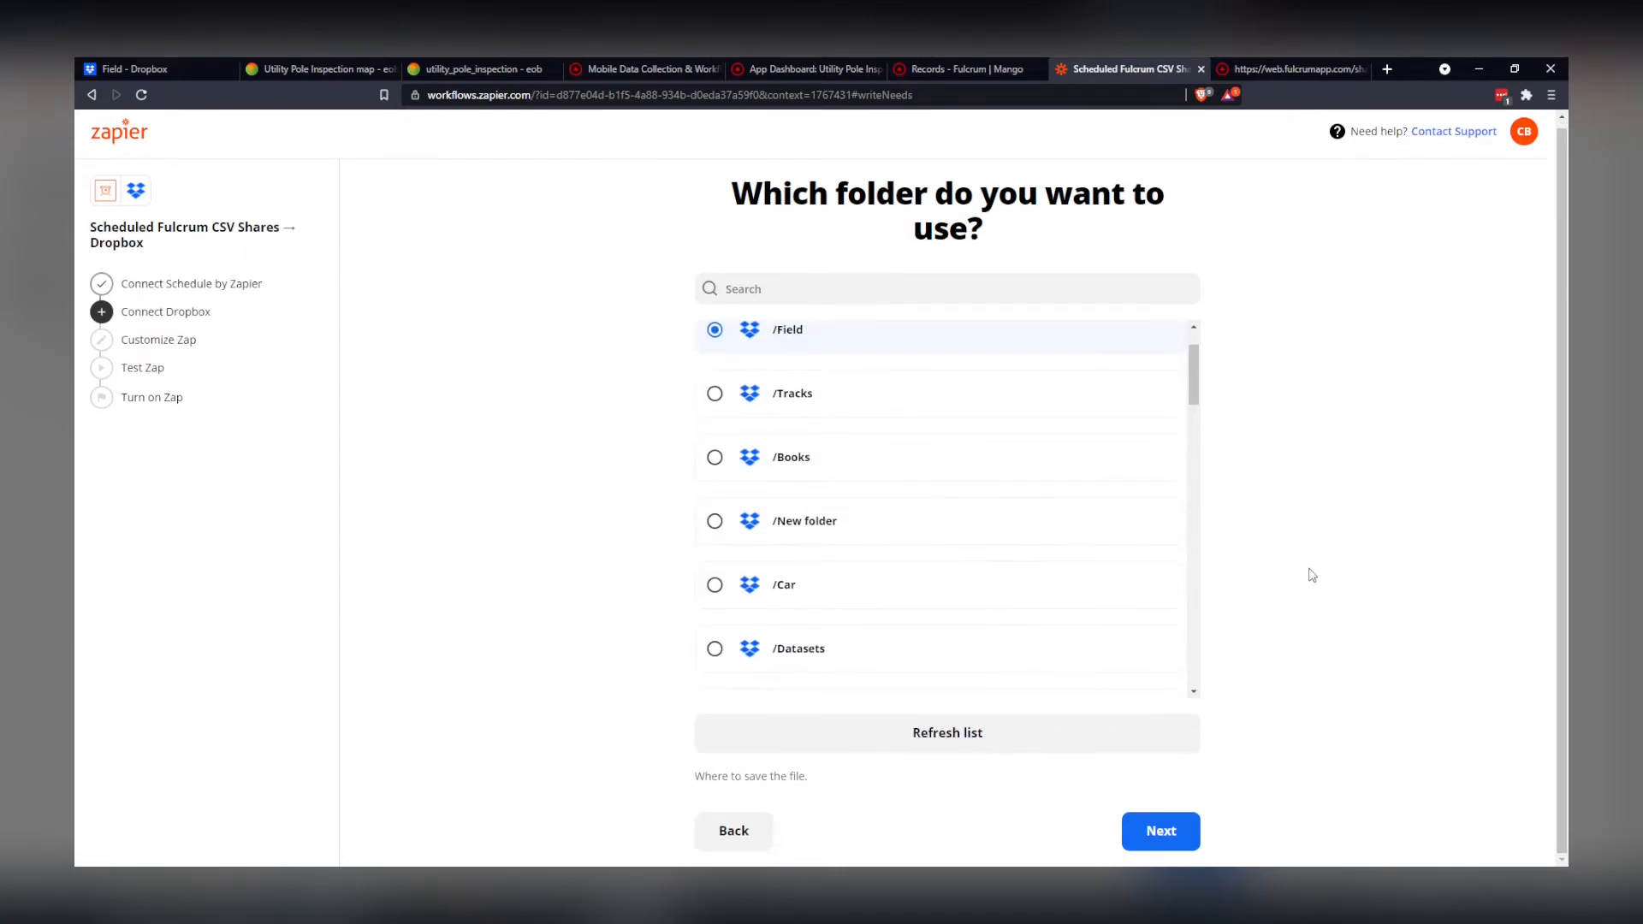
pyautogui.click(1169, 830)
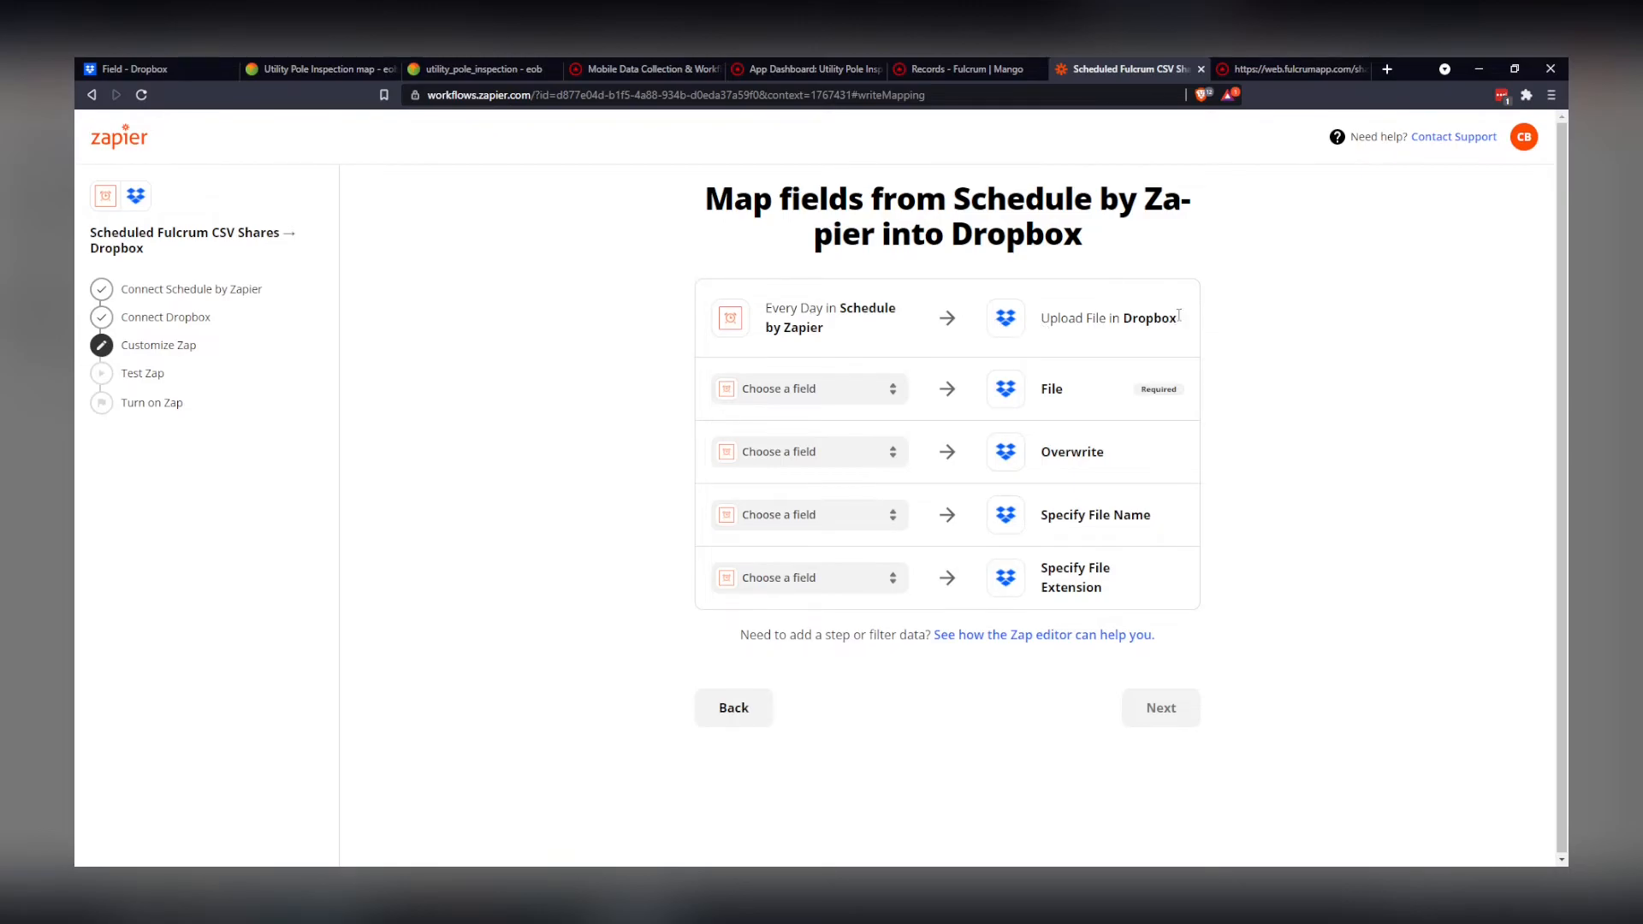
# Switch to Fulcrum and copy the CSV data share link of the Utility Pole Inspection app
pyautogui.click(769, 67)
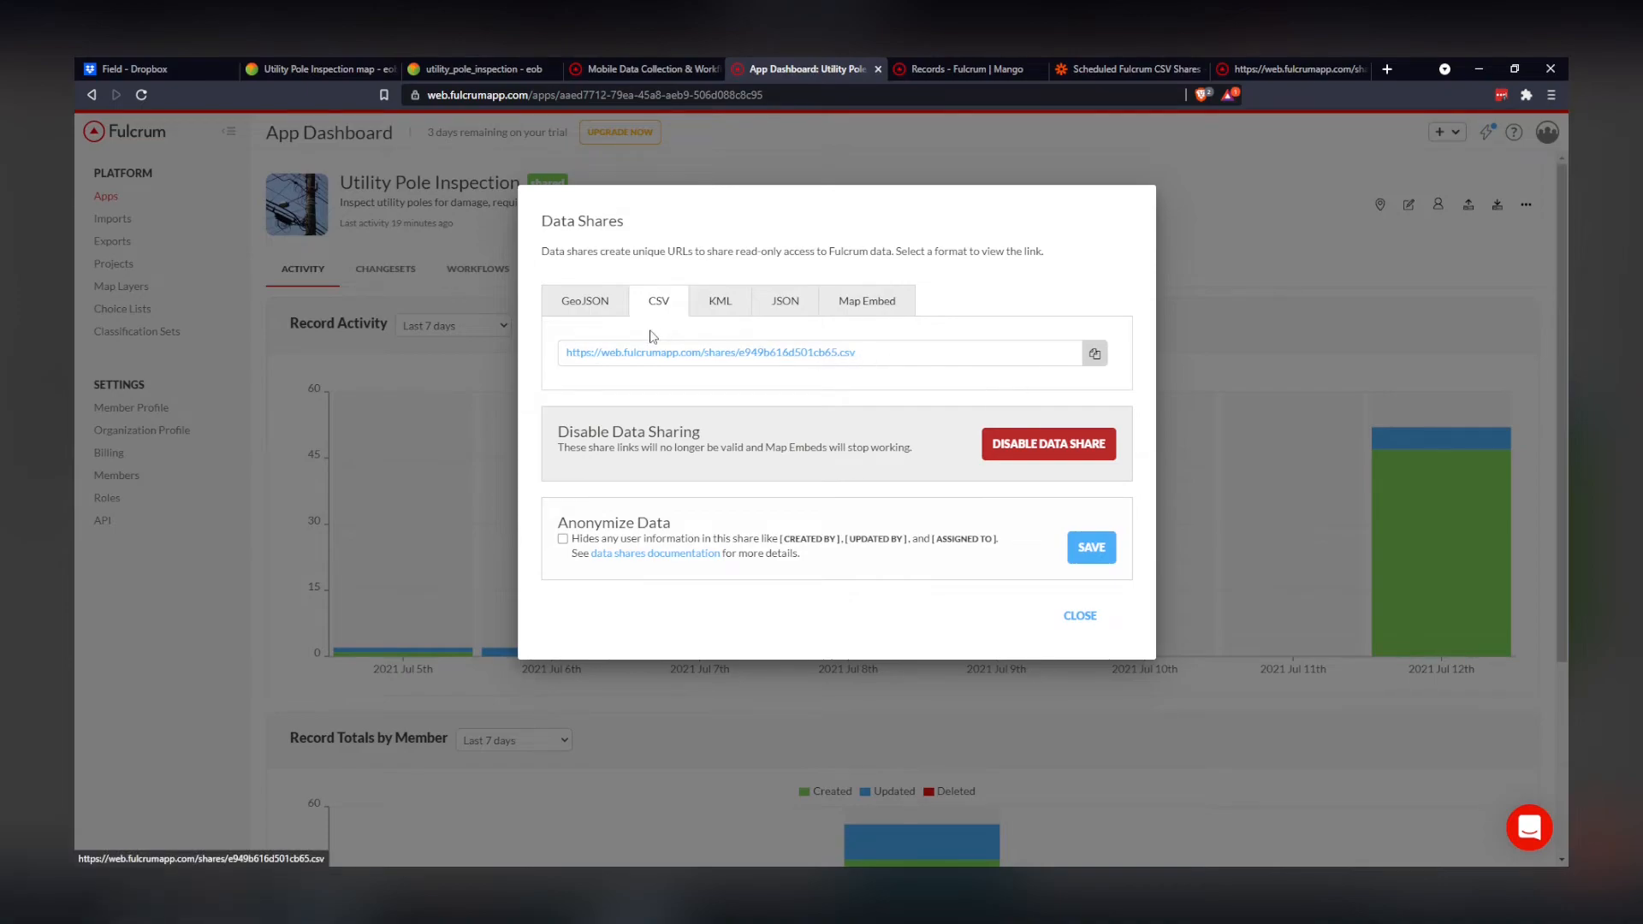
pyautogui.click(1094, 356)
pyautogui.click(1093, 356)
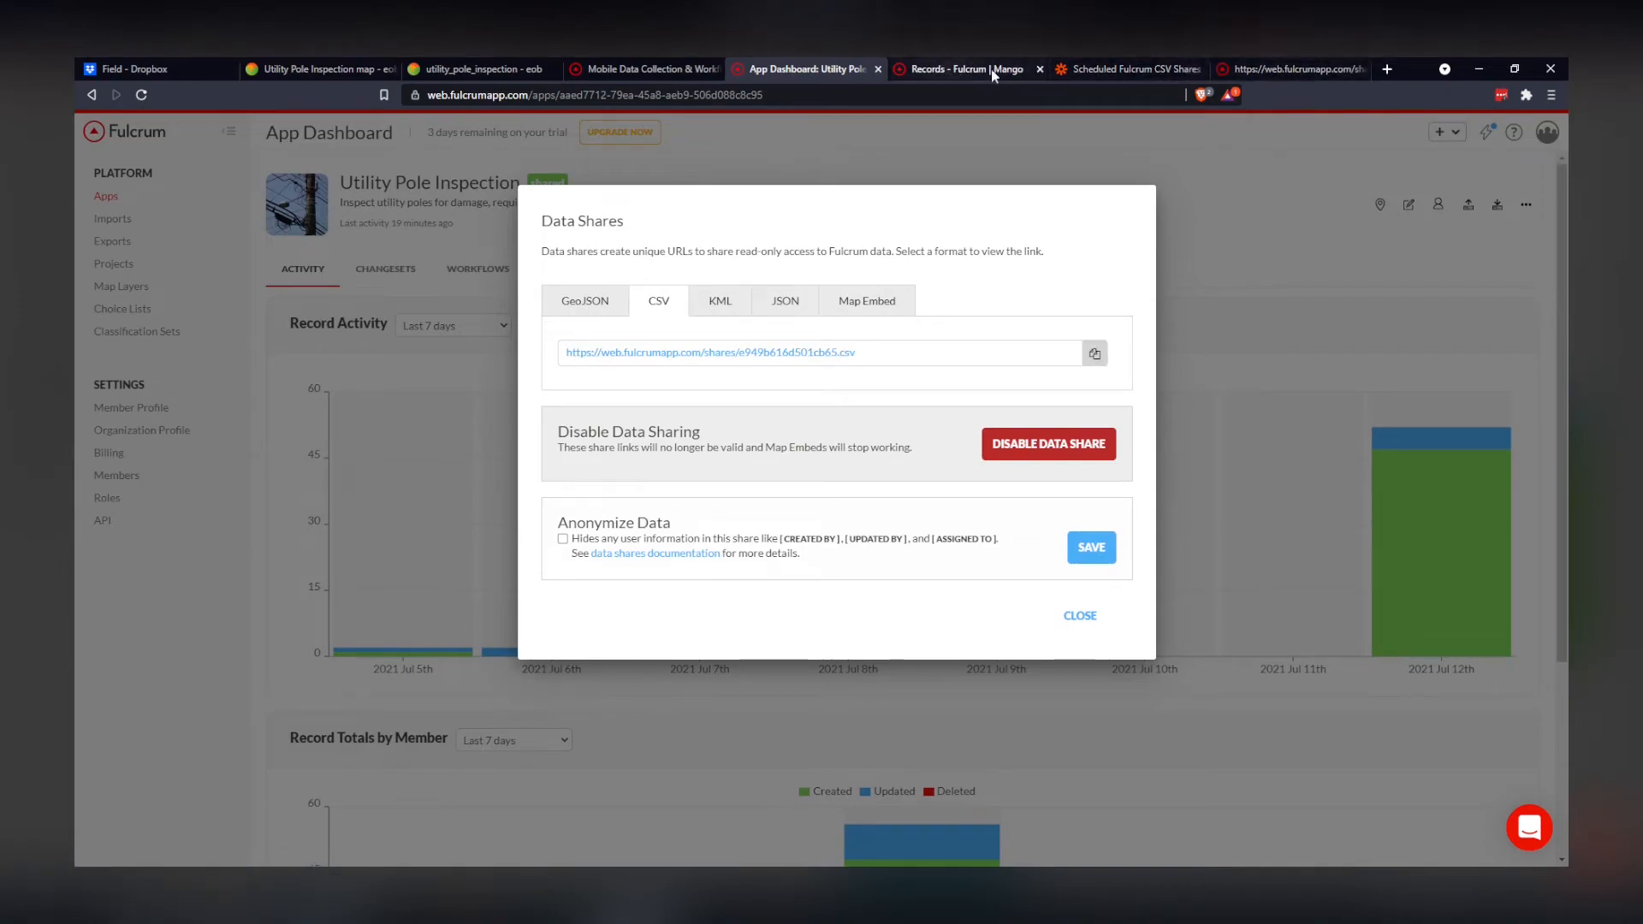
# Switch to Zapier, enter the copied CSV share link as the value of the Dropbox File field and continue to the test stage
pyautogui.click(1125, 70)
pyautogui.click(809, 388)
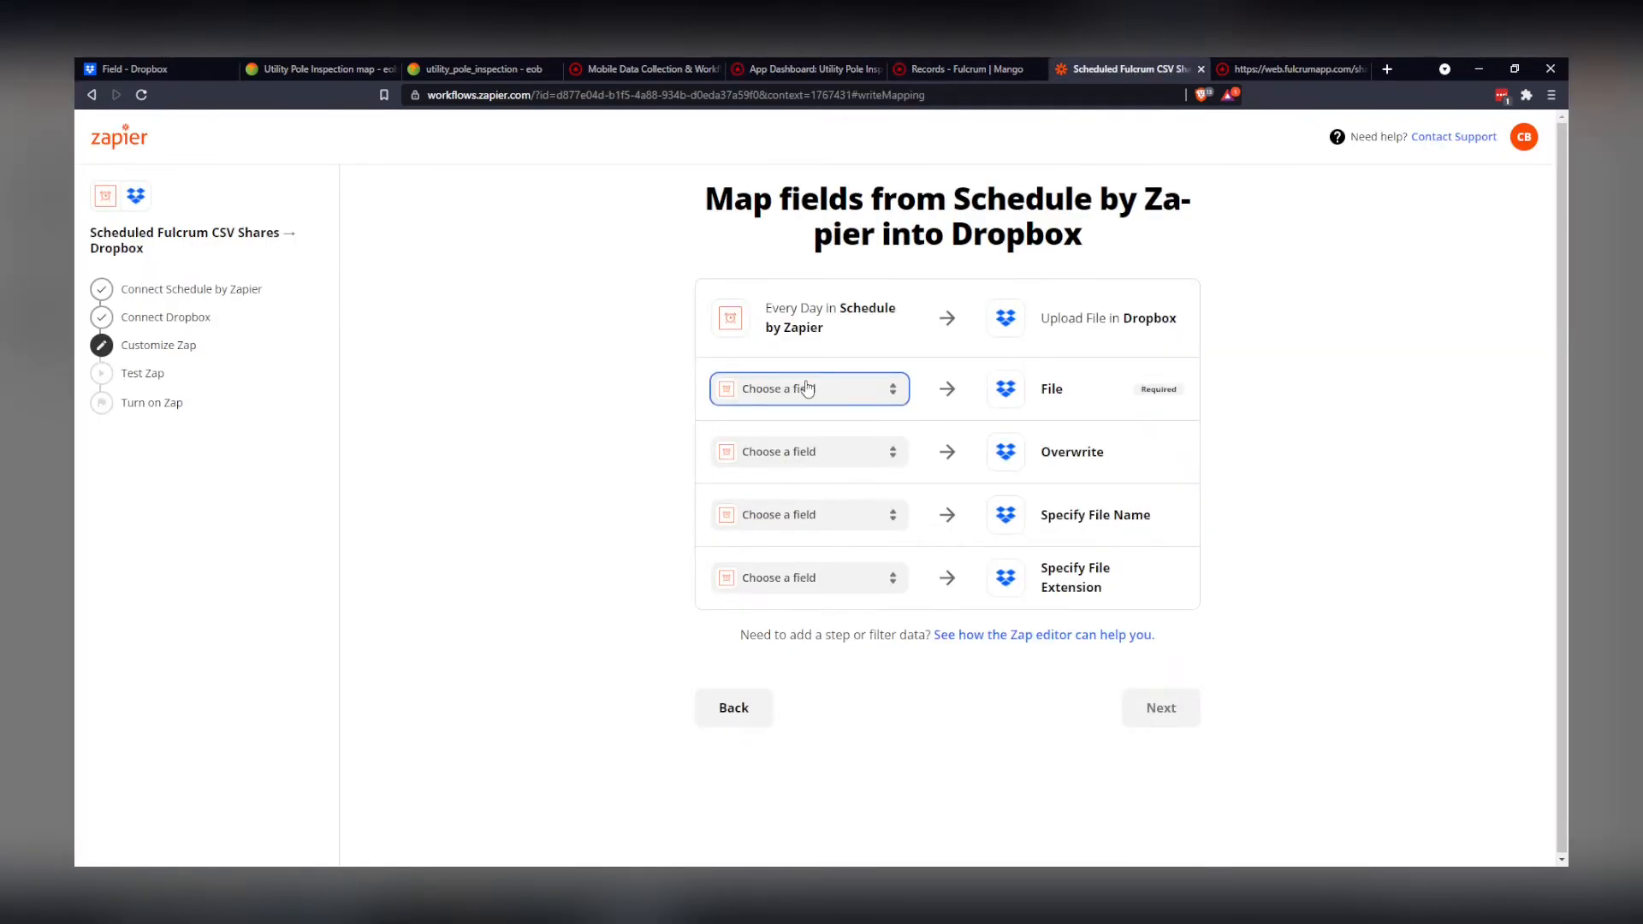
pyautogui.click(798, 427)
pyautogui.click(722, 342)
pyautogui.hotkey('ctrl', 'v')
pyautogui.click(1018, 774)
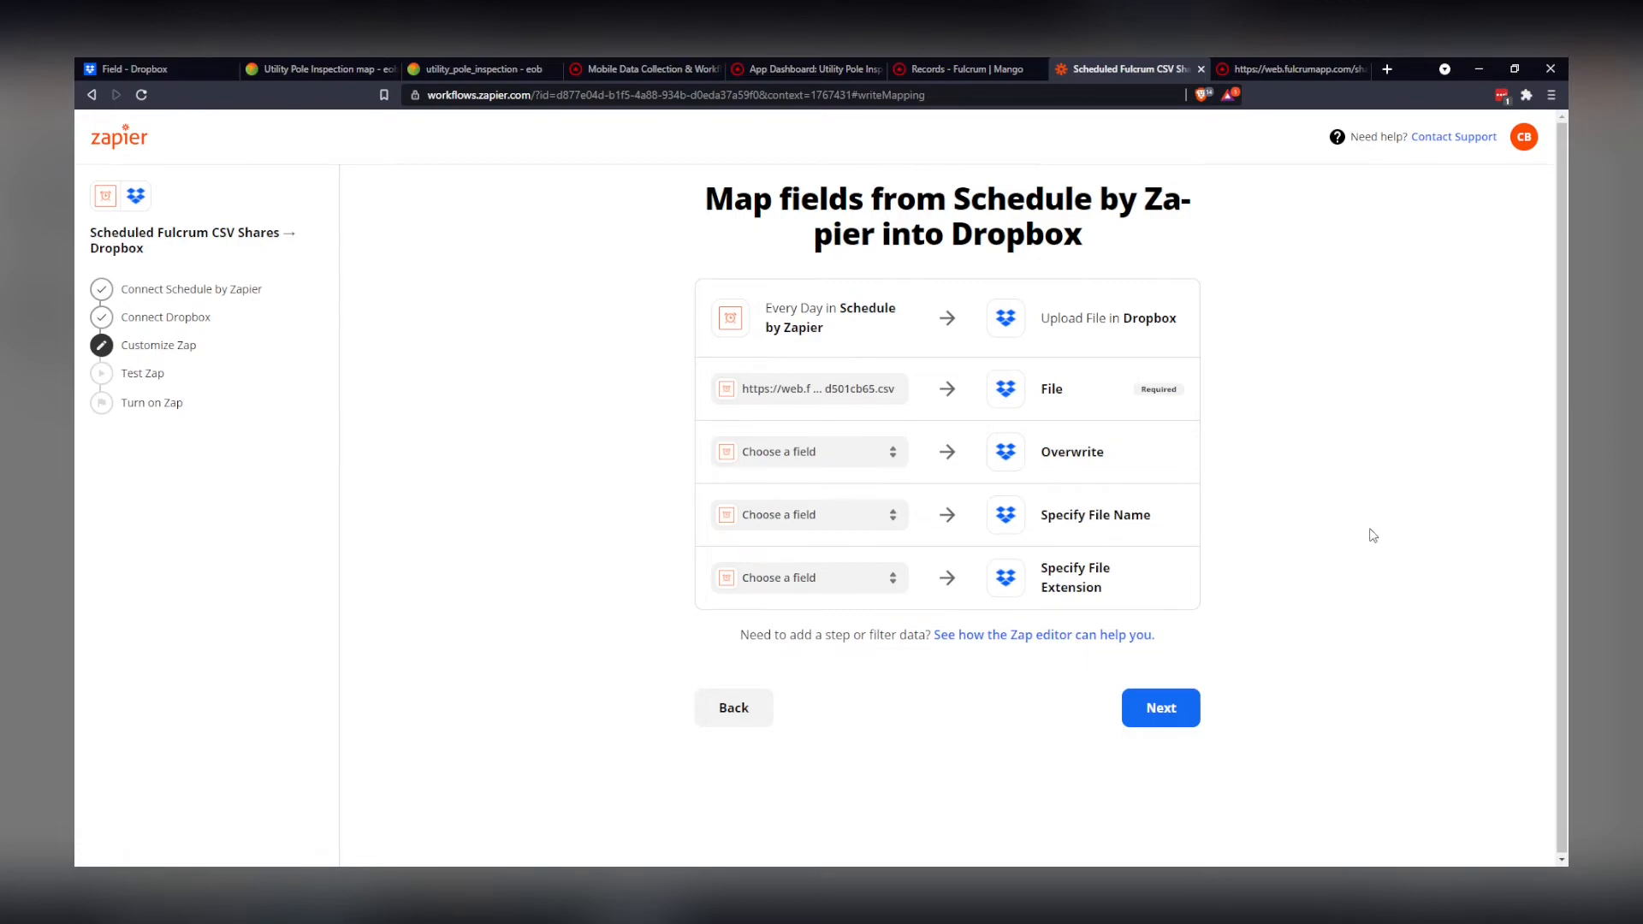
pyautogui.click(1177, 714)
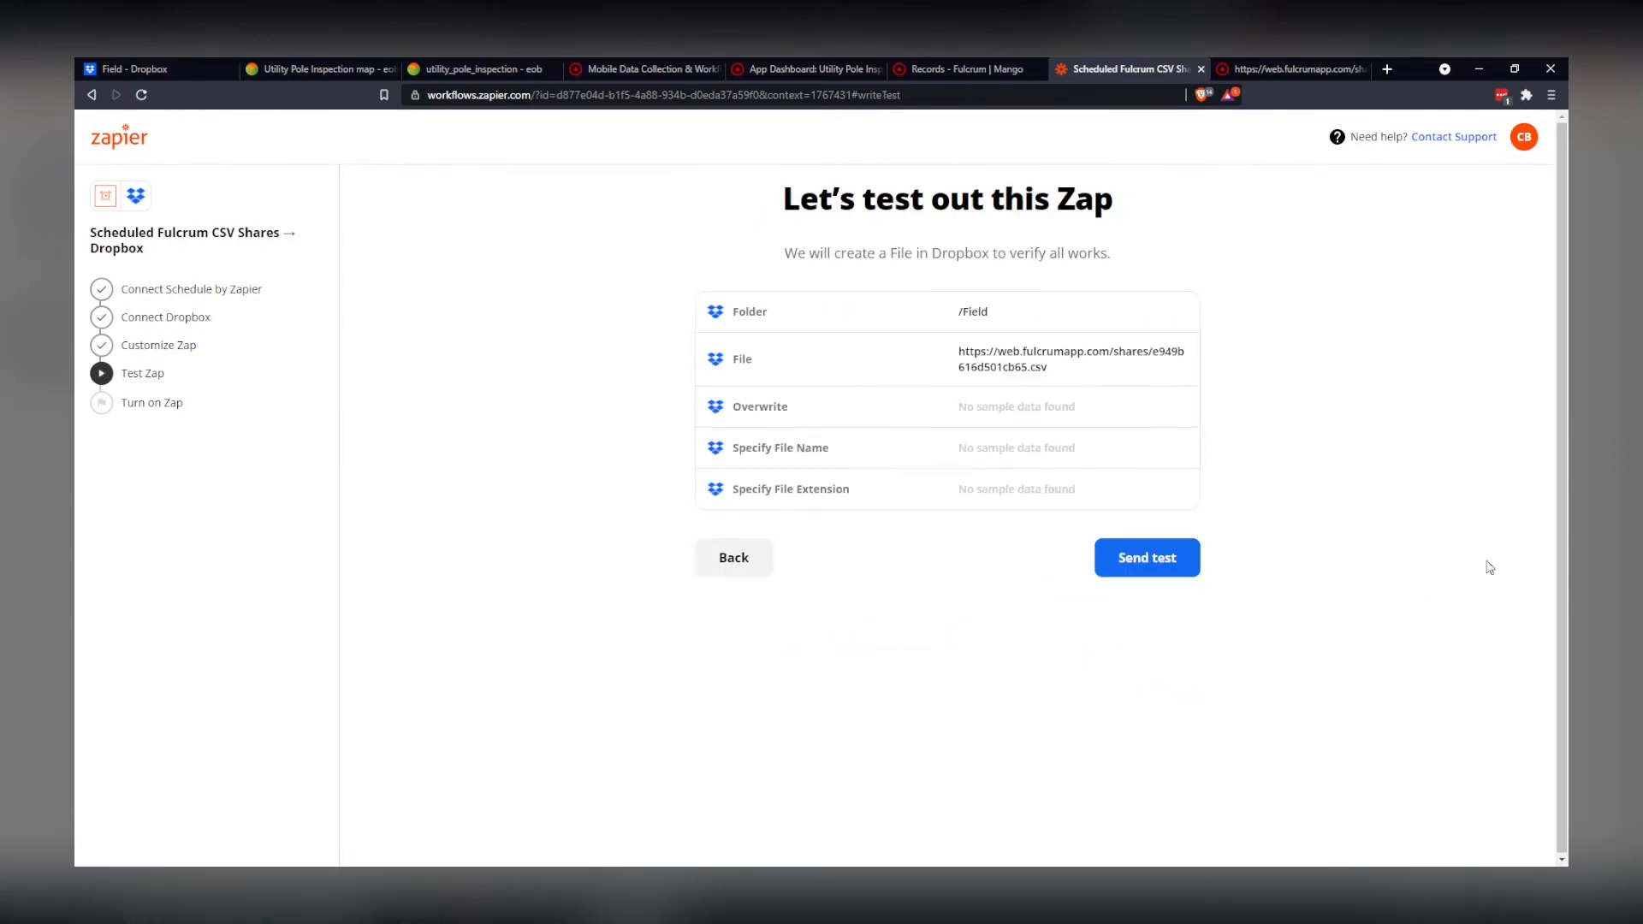
# Send a test file to Dropbox and turn on the Zap
pyautogui.click(1157, 563)
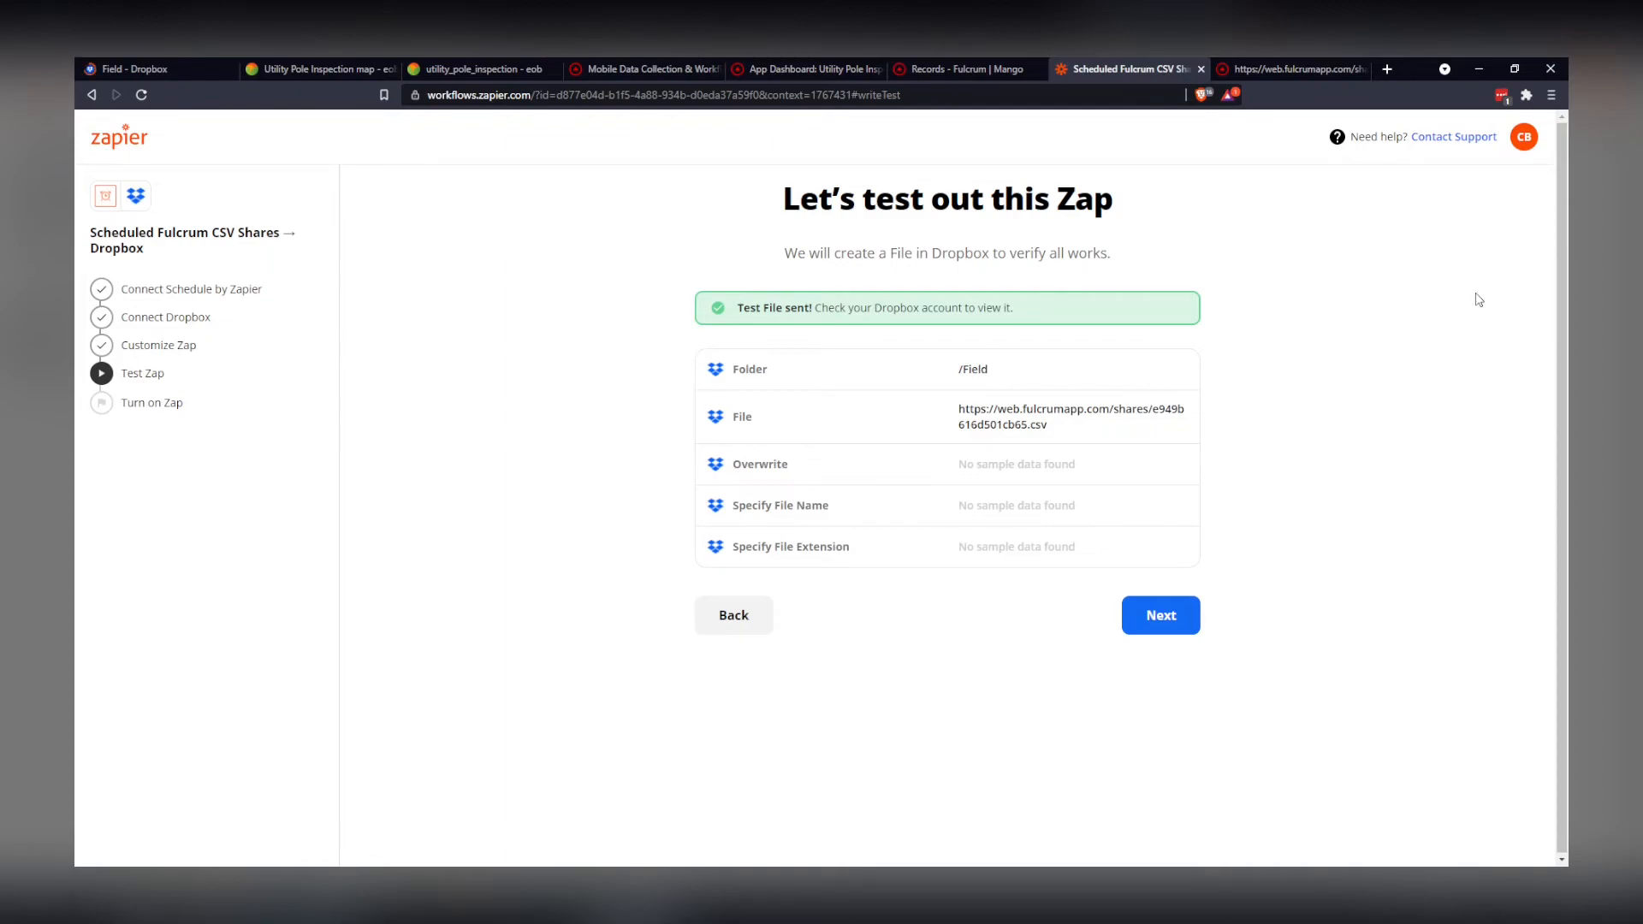
pyautogui.click(1189, 623)
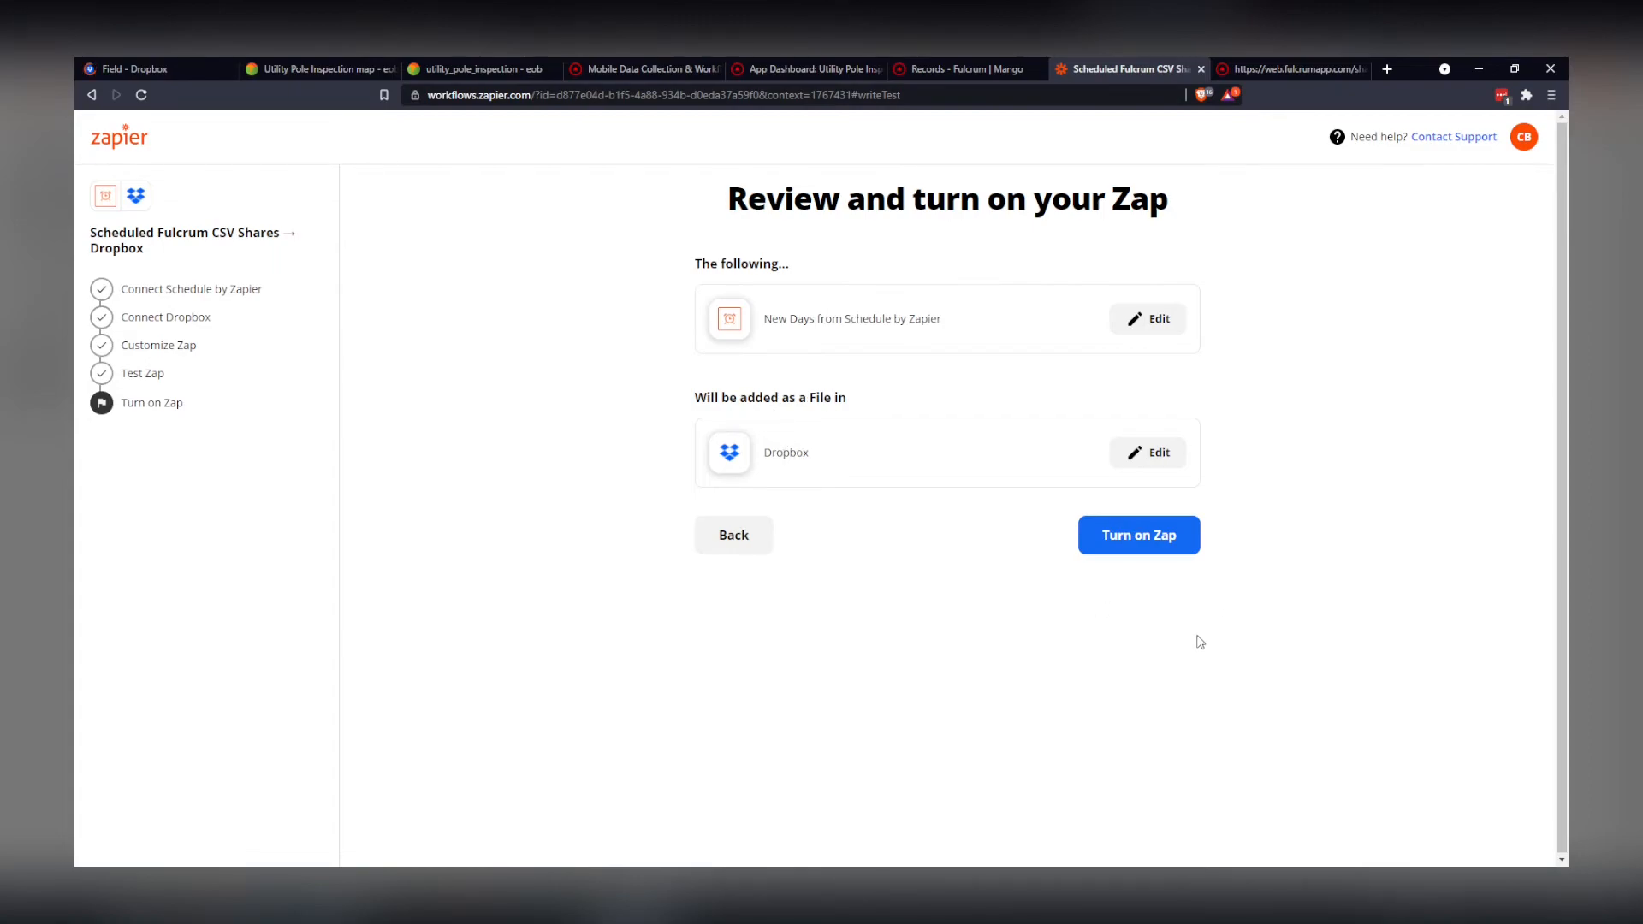
pyautogui.click(1166, 537)
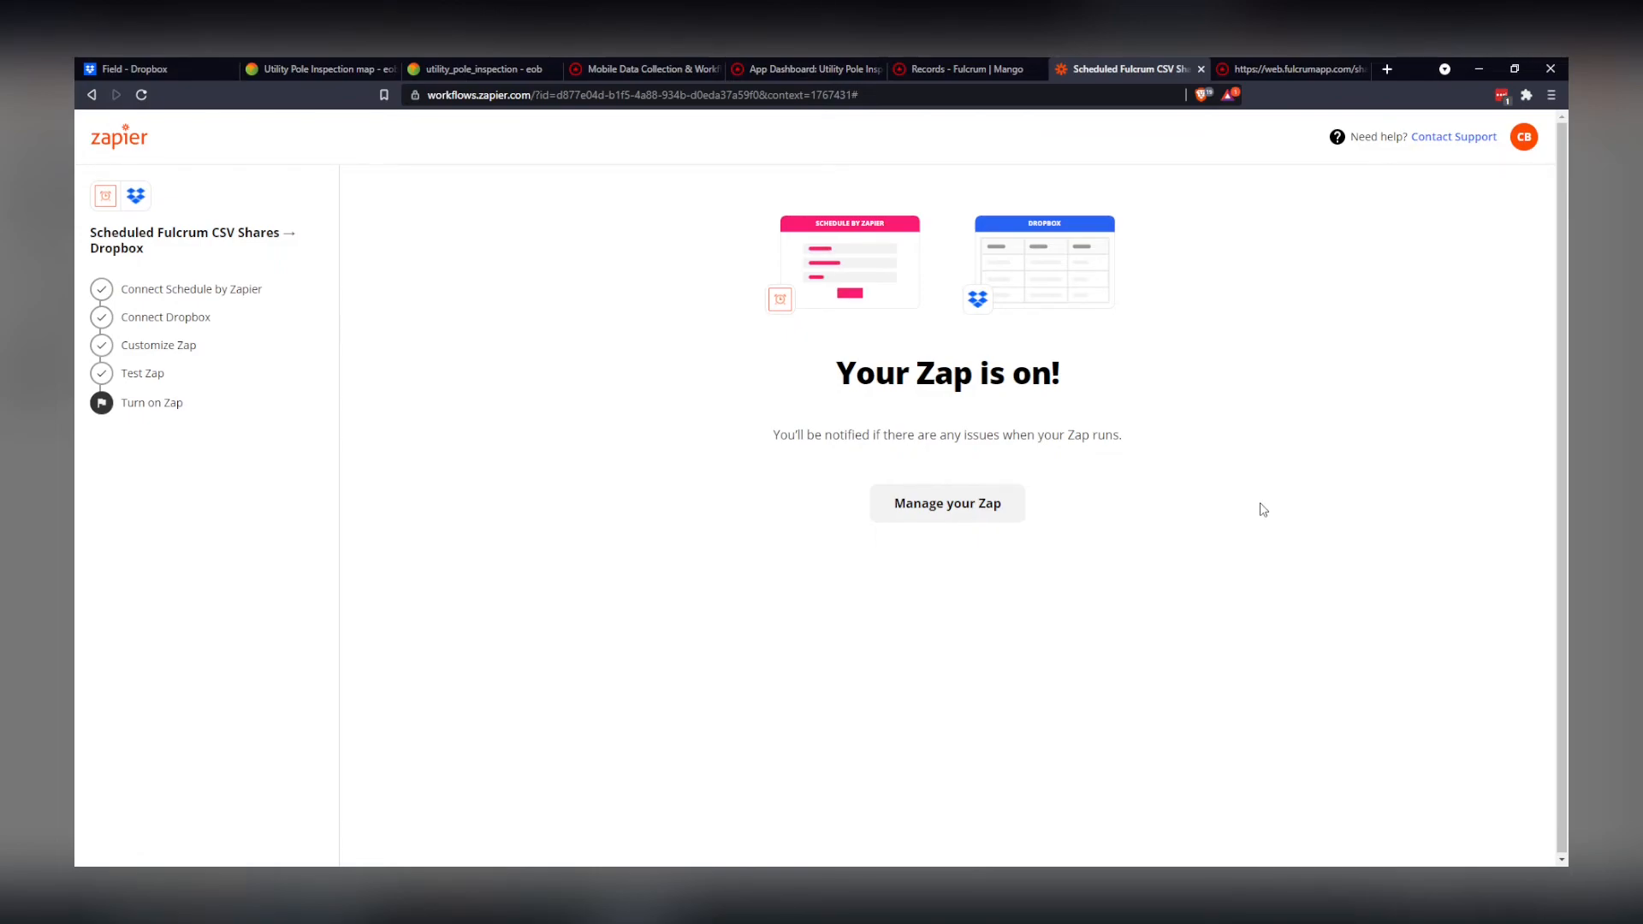
# Review the CSV data share in Fulcrum, the Field folder in Dropbox and the utility_pole_inspection dataset in Mango
pyautogui.click(820, 67)
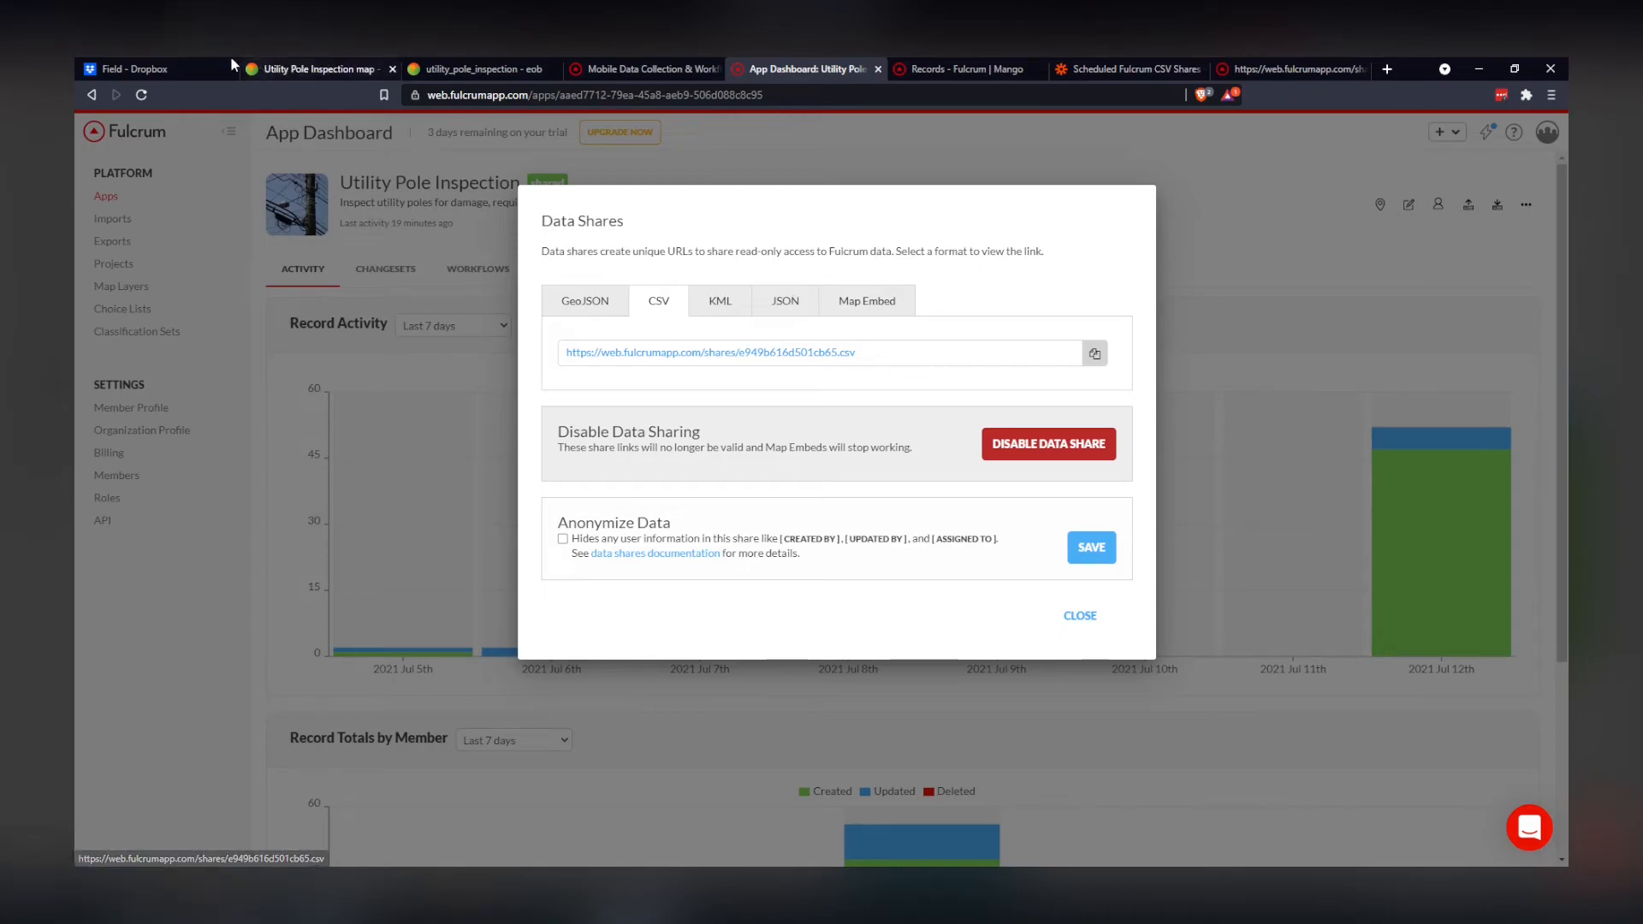
pyautogui.click(161, 69)
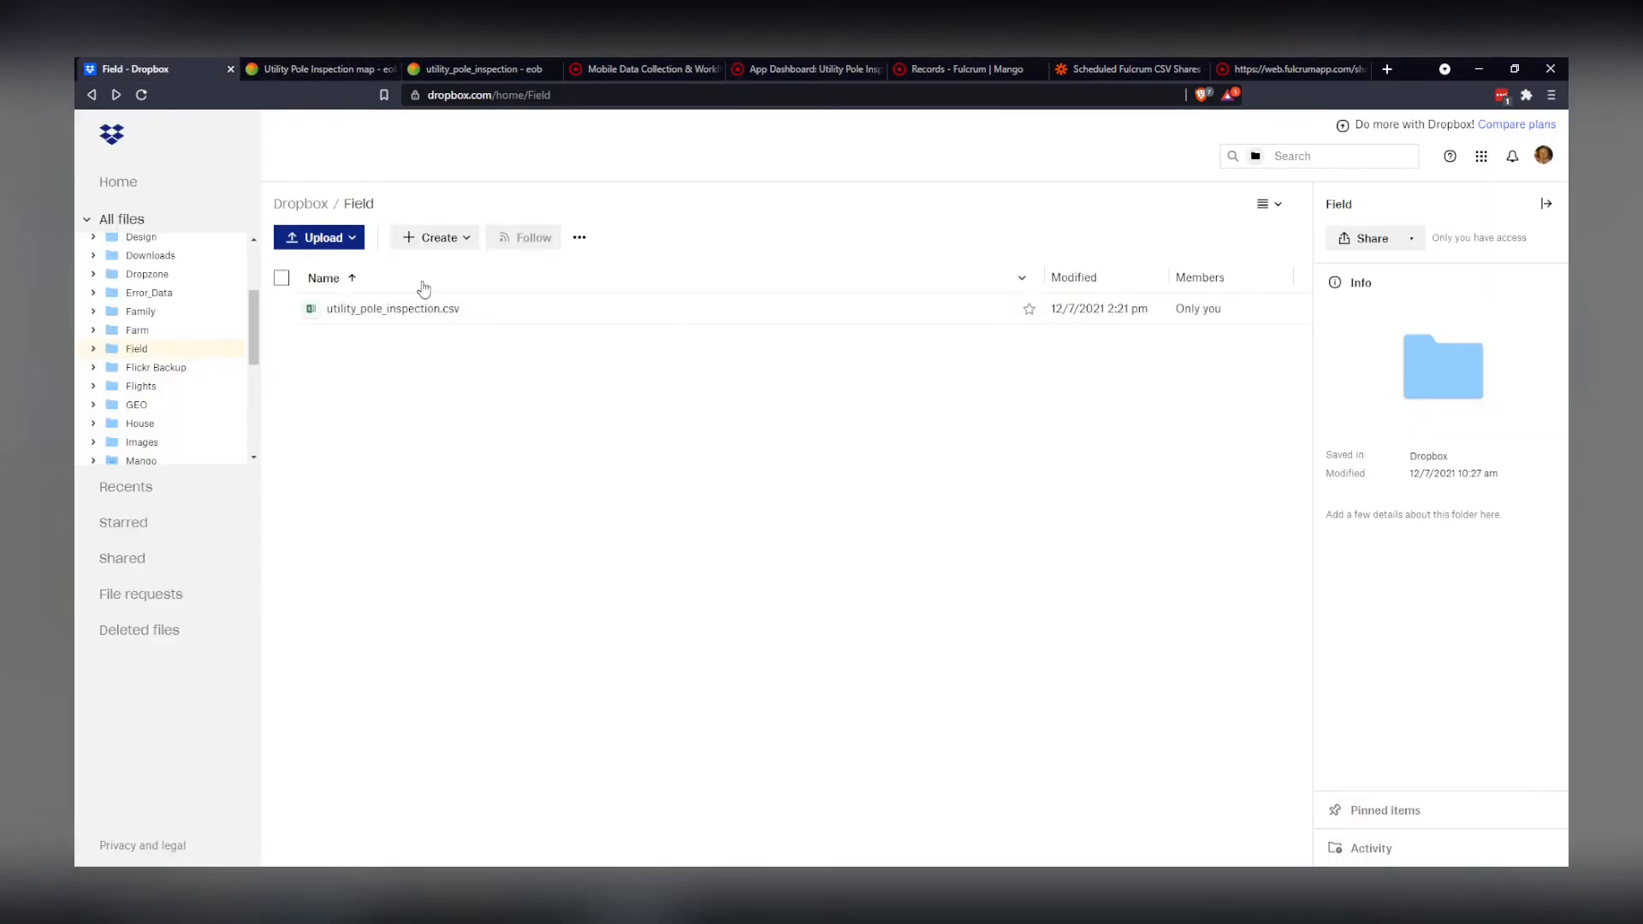
pyautogui.click(496, 71)
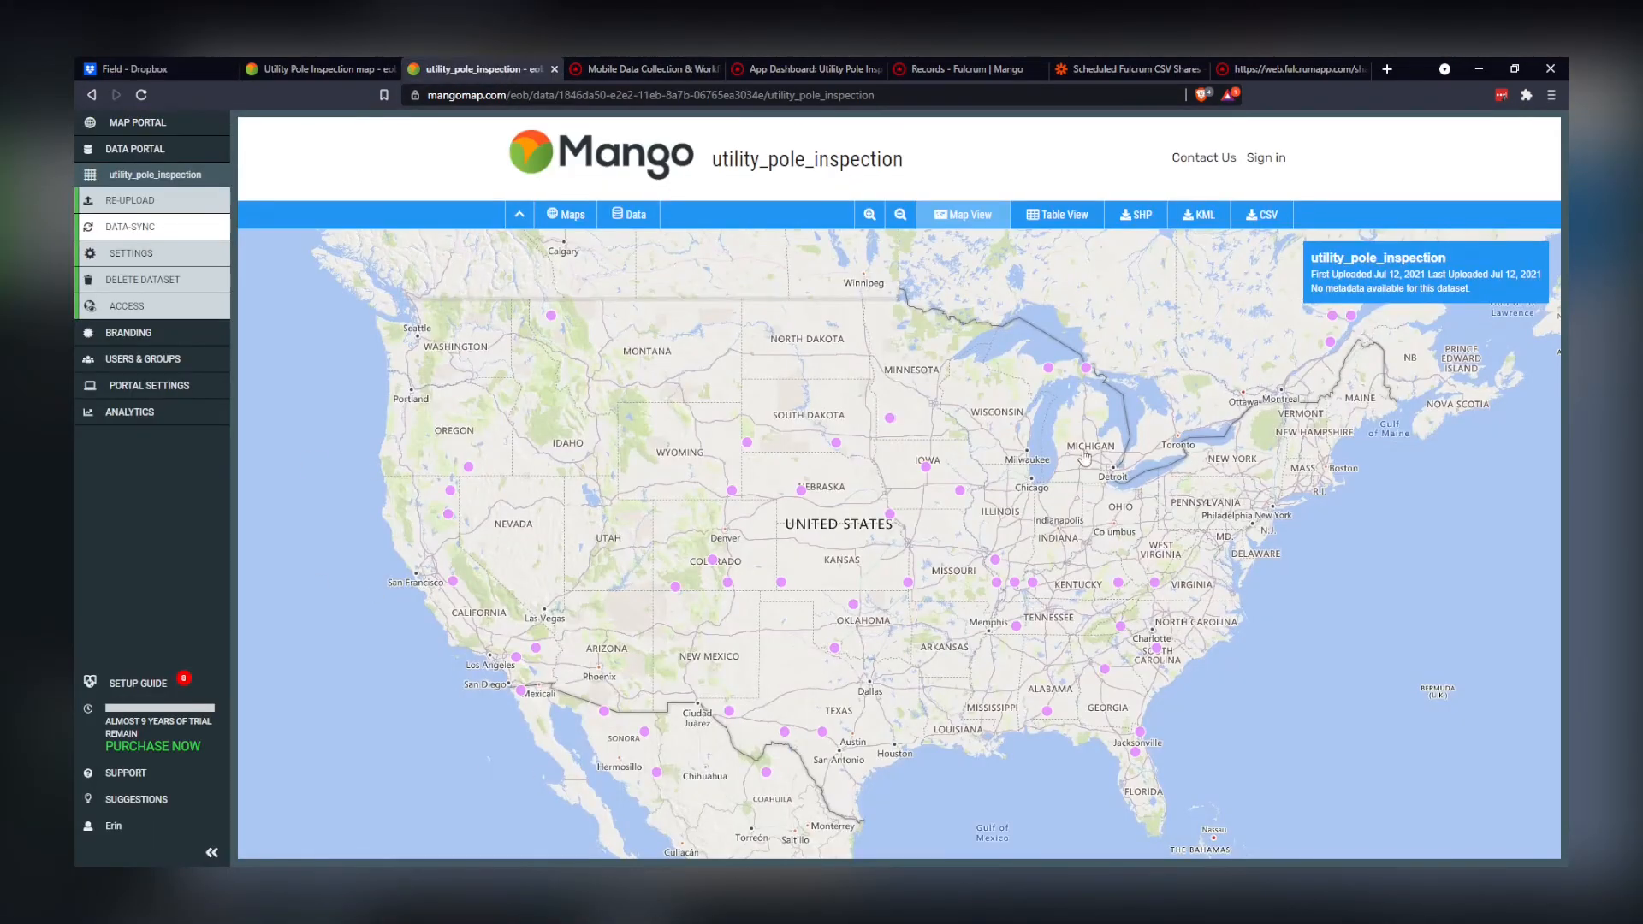
# View the Utility Pole Inspection map in Mango, inspect the attributes of one pole and close its details
pyautogui.click(341, 70)
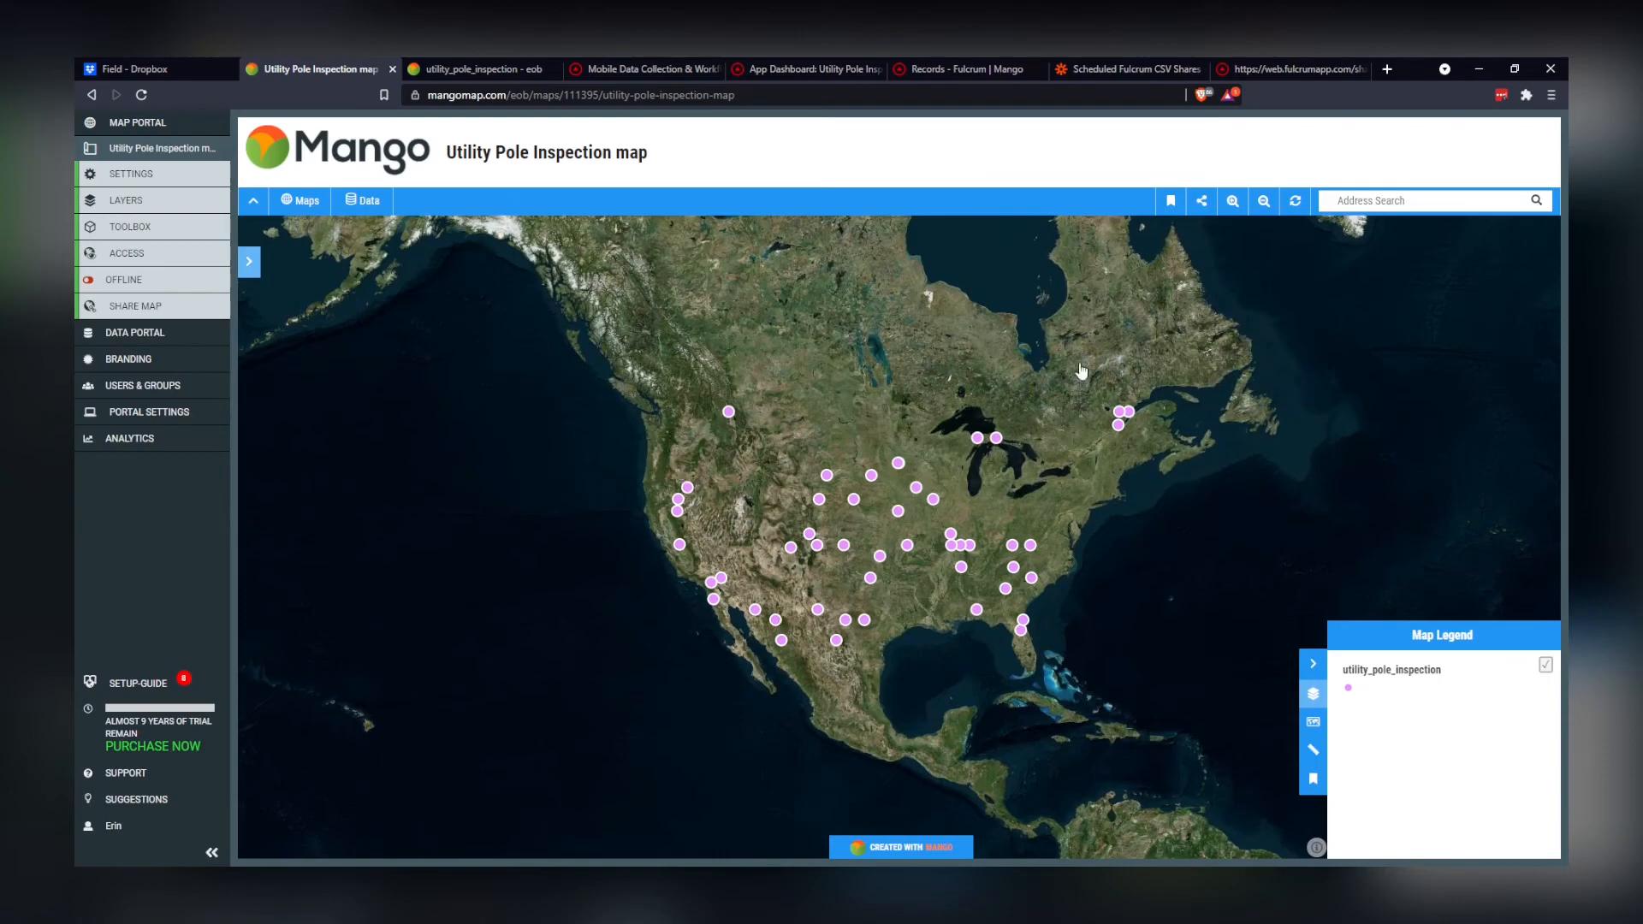
pyautogui.click(832, 474)
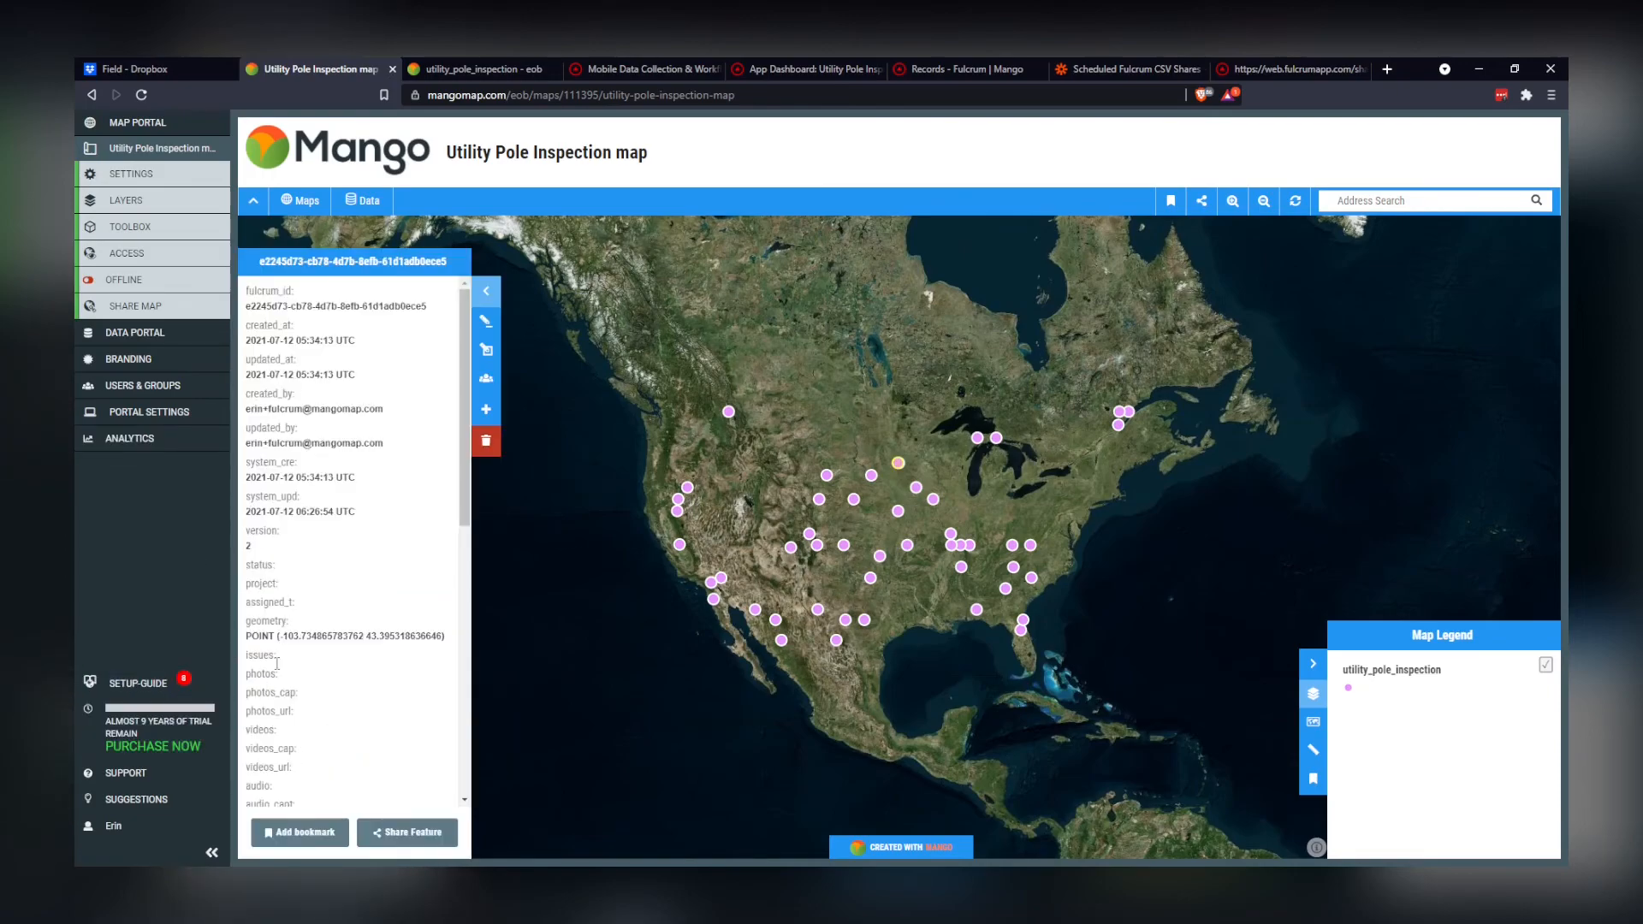
pyautogui.click(486, 291)
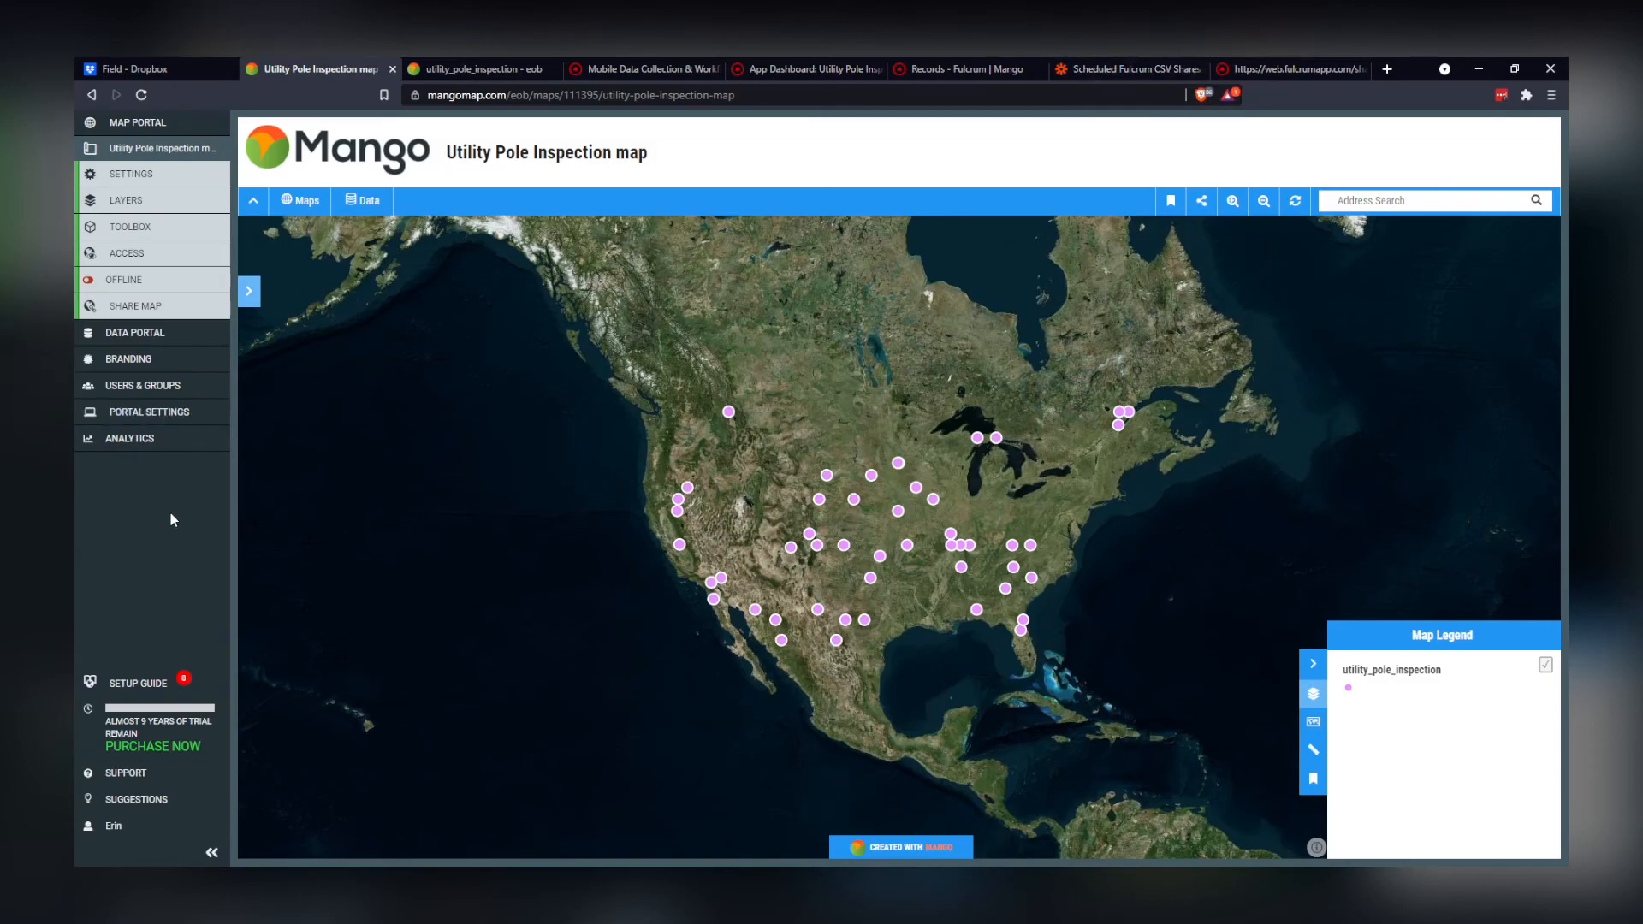
# Switch to Fulcrum and close the Data Shares dialog of the Utility Pole Inspection app
pyautogui.click(804, 69)
pyautogui.click(1081, 618)
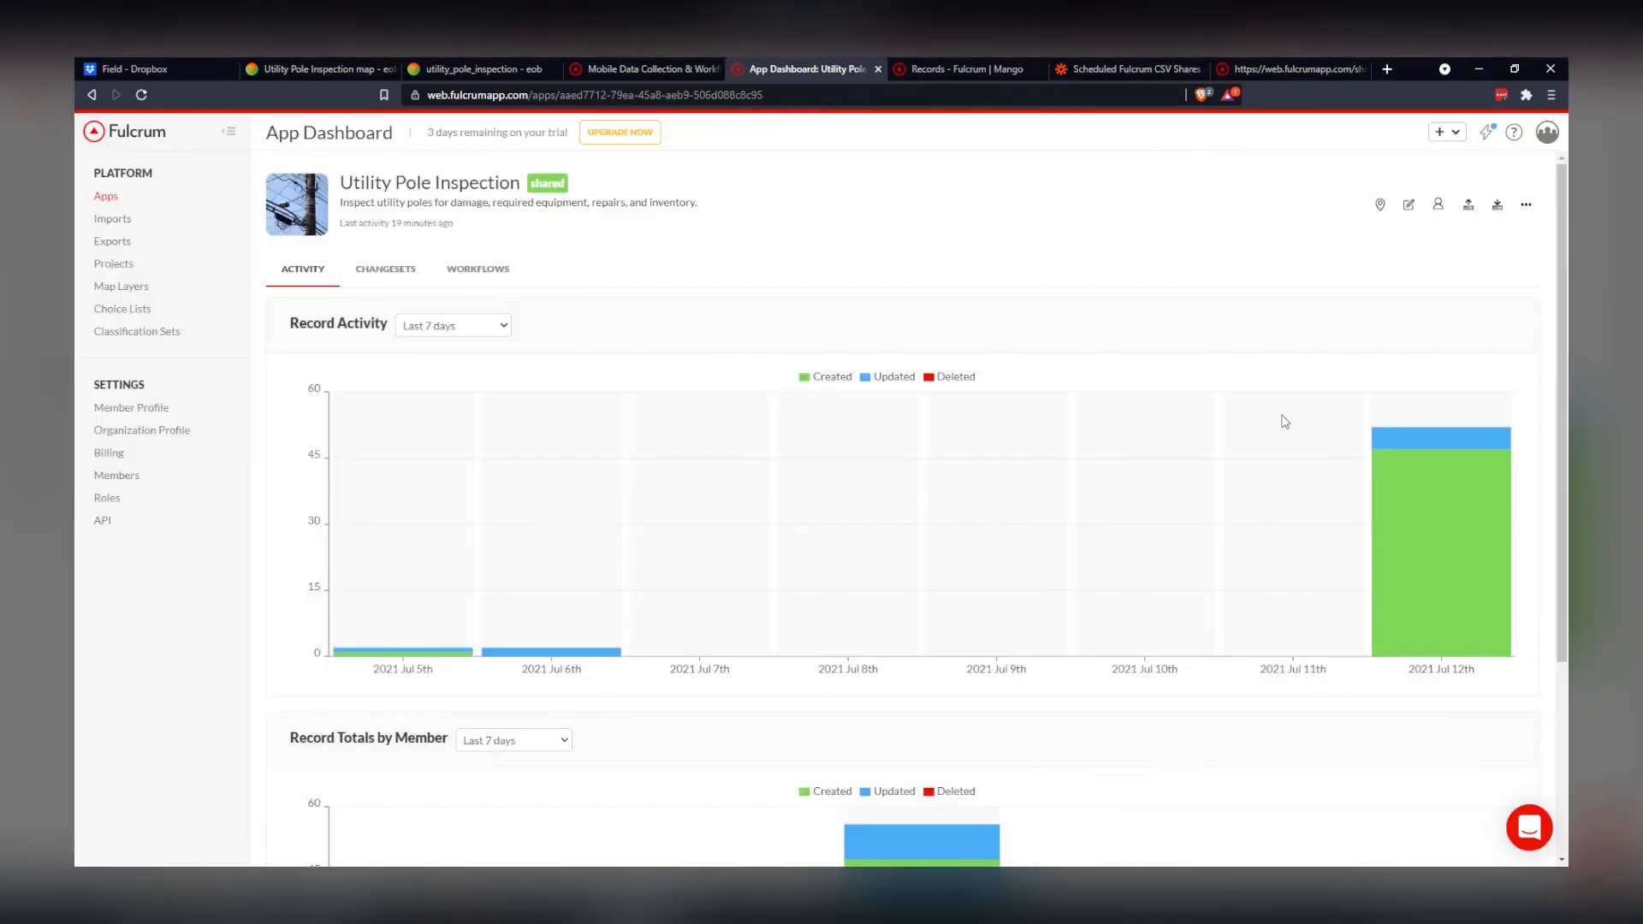